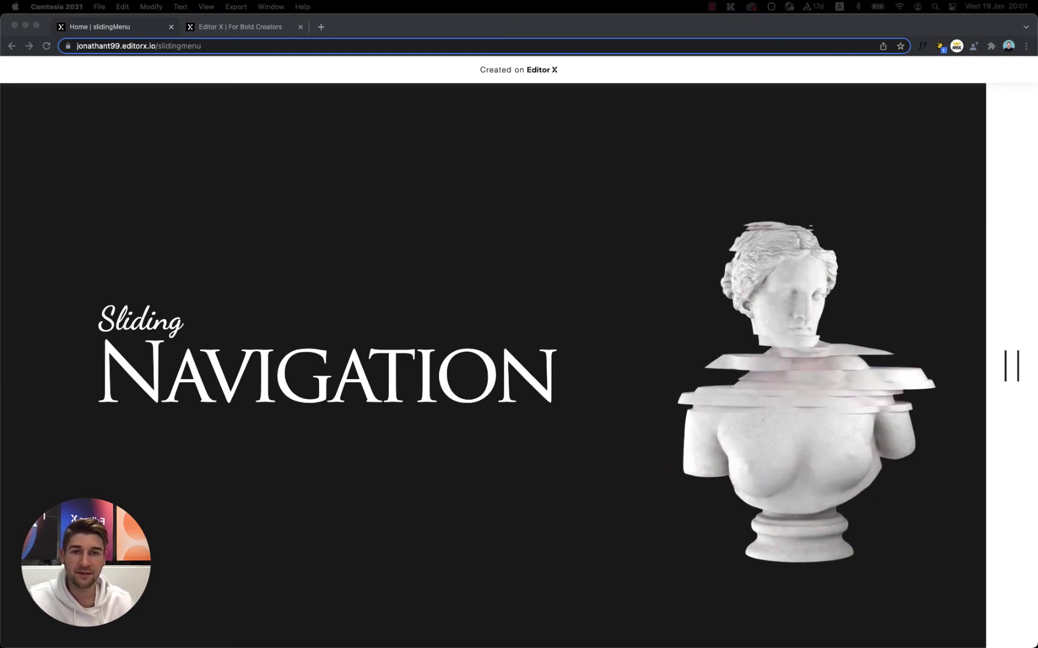
# Toggle the published page's sliding menu panel open and closed at full width.
pyautogui.click(456, 217)
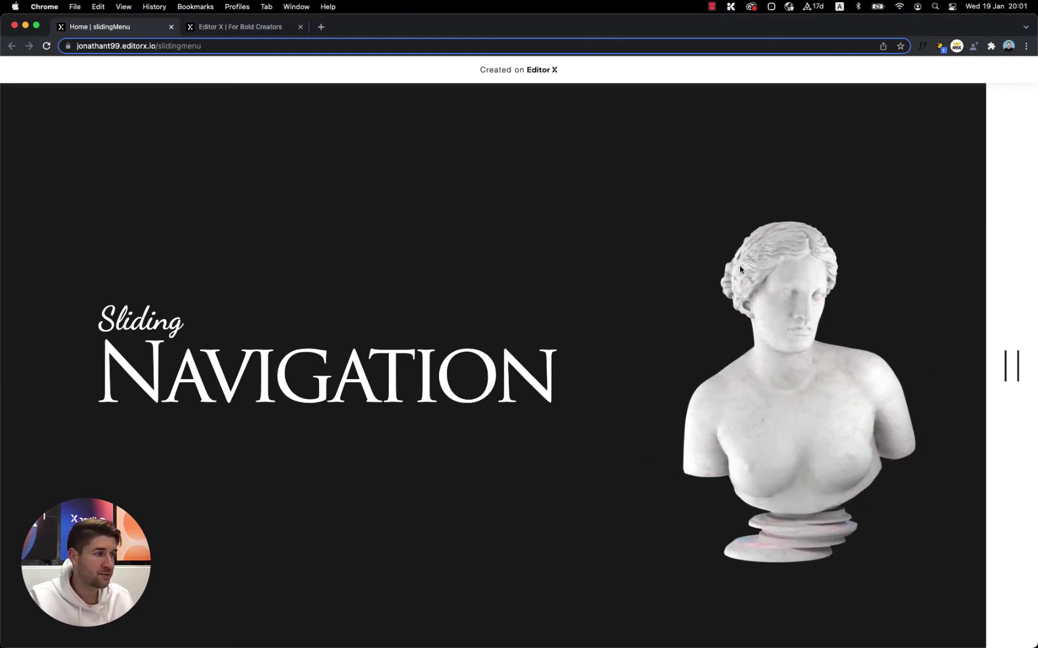
pyautogui.click(1011, 336)
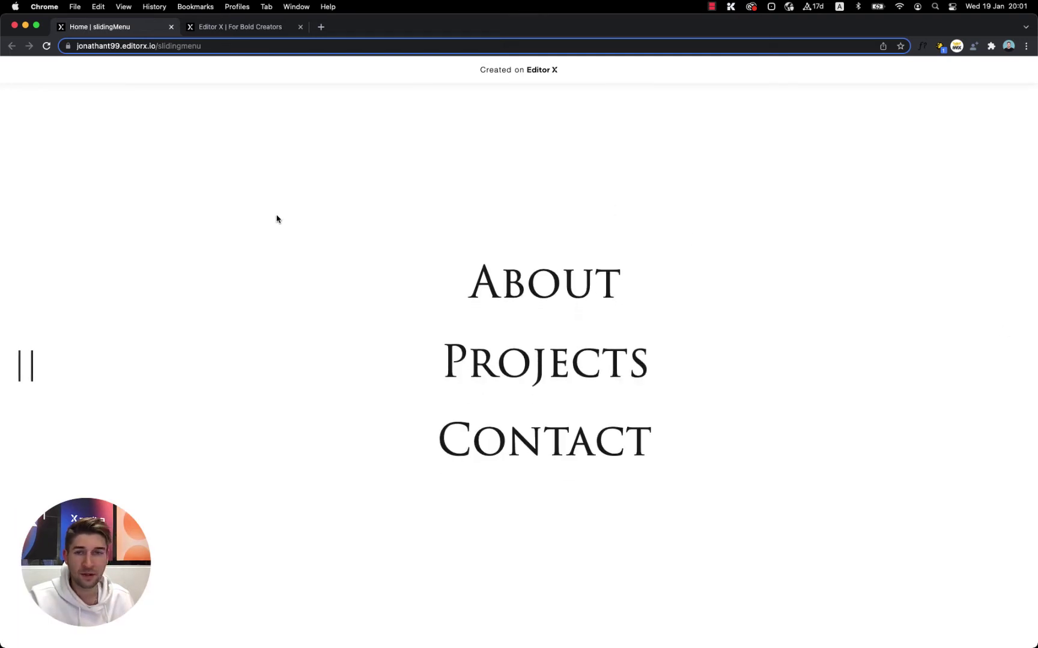
pyautogui.click(31, 346)
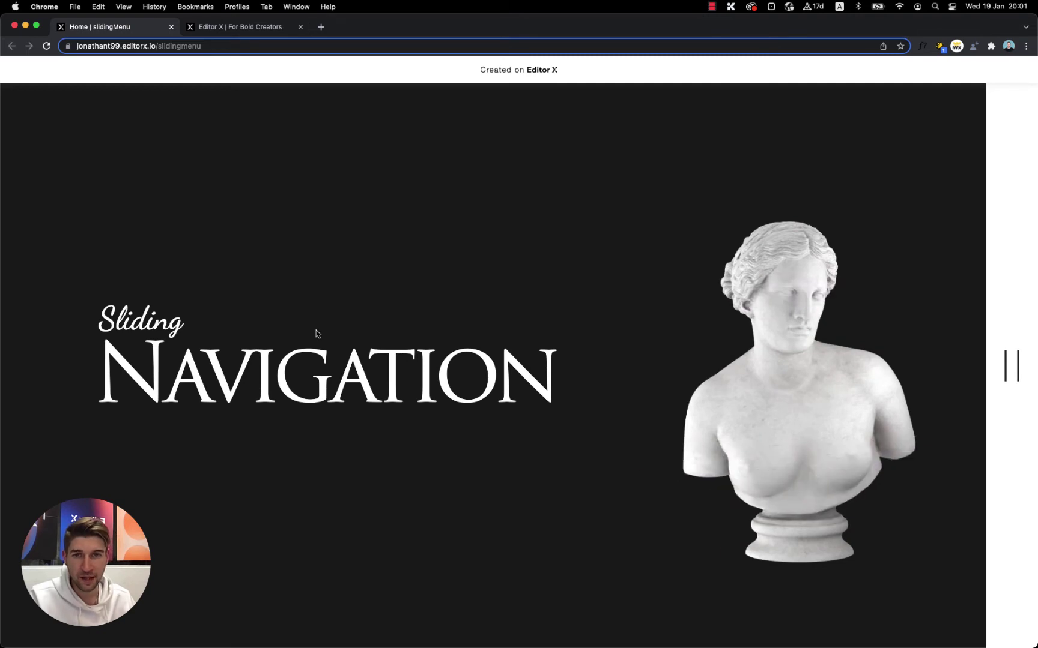
# Preview the page at a narrower window width, restore full width, and return to Editor X.
pyautogui.moveTo(1034, 276); pyautogui.dragTo(380, 294)
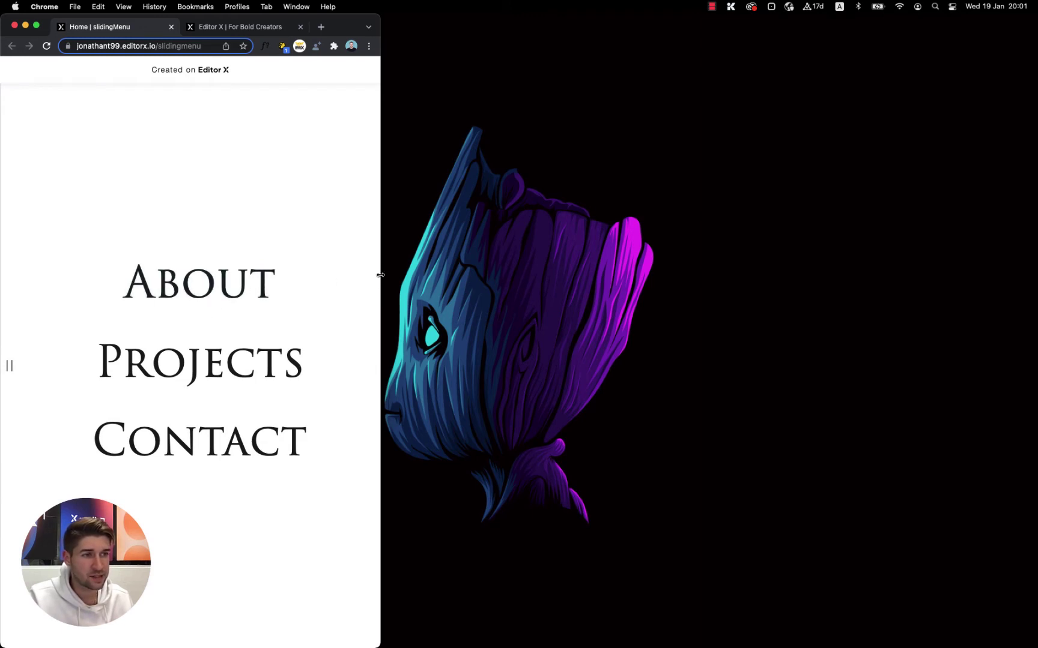
pyautogui.moveTo(380, 274); pyautogui.dragTo(430, 277)
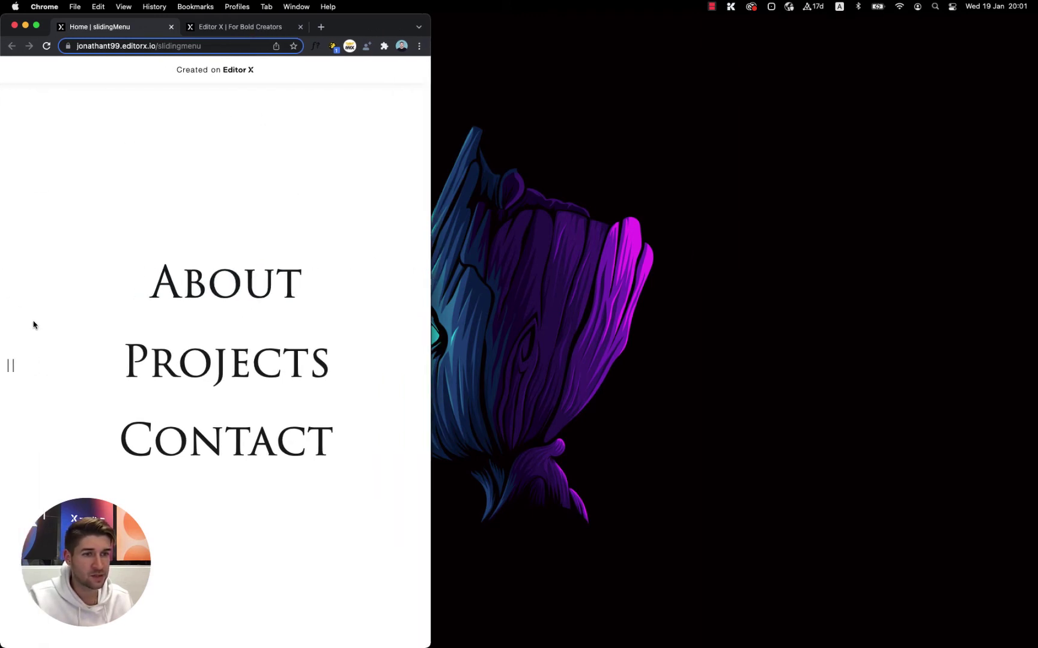
pyautogui.click(8, 366)
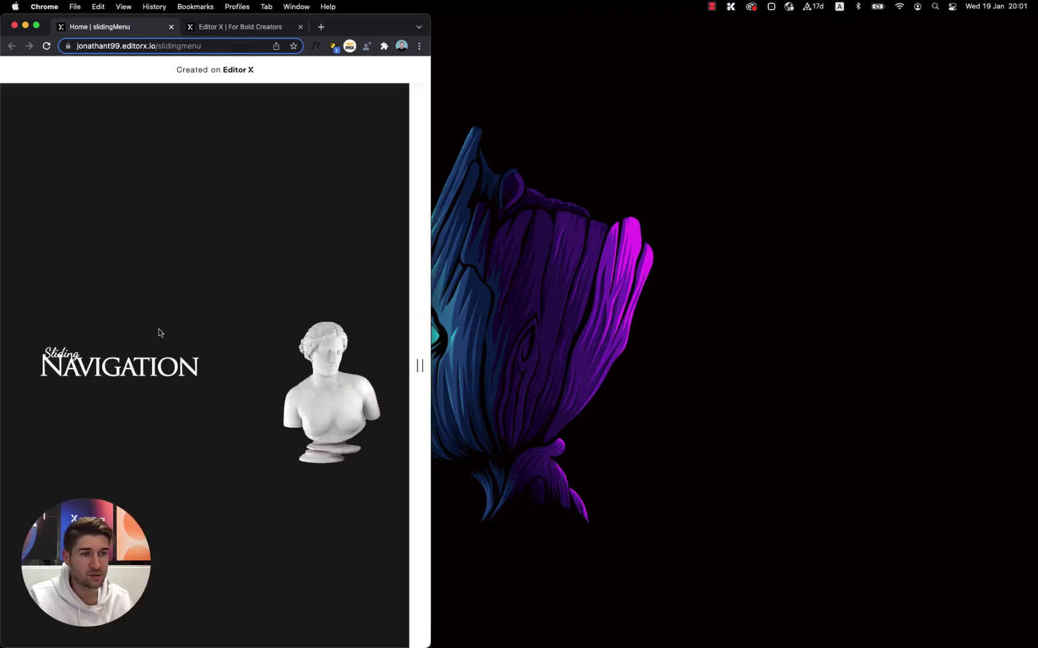
pyautogui.doubleClick(431, 287)
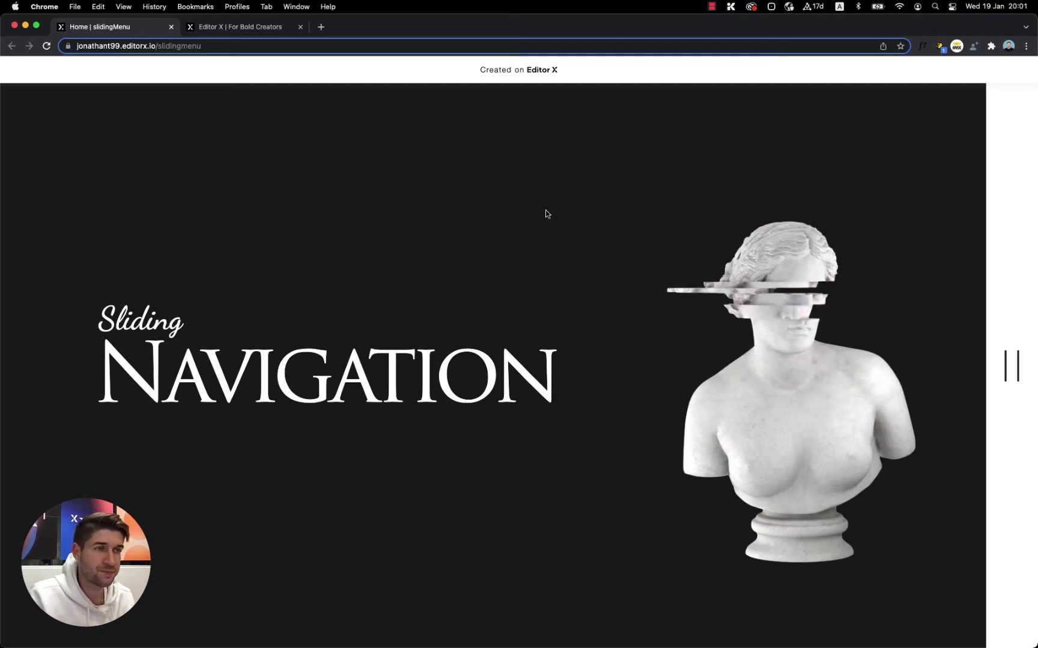
pyautogui.click(241, 26)
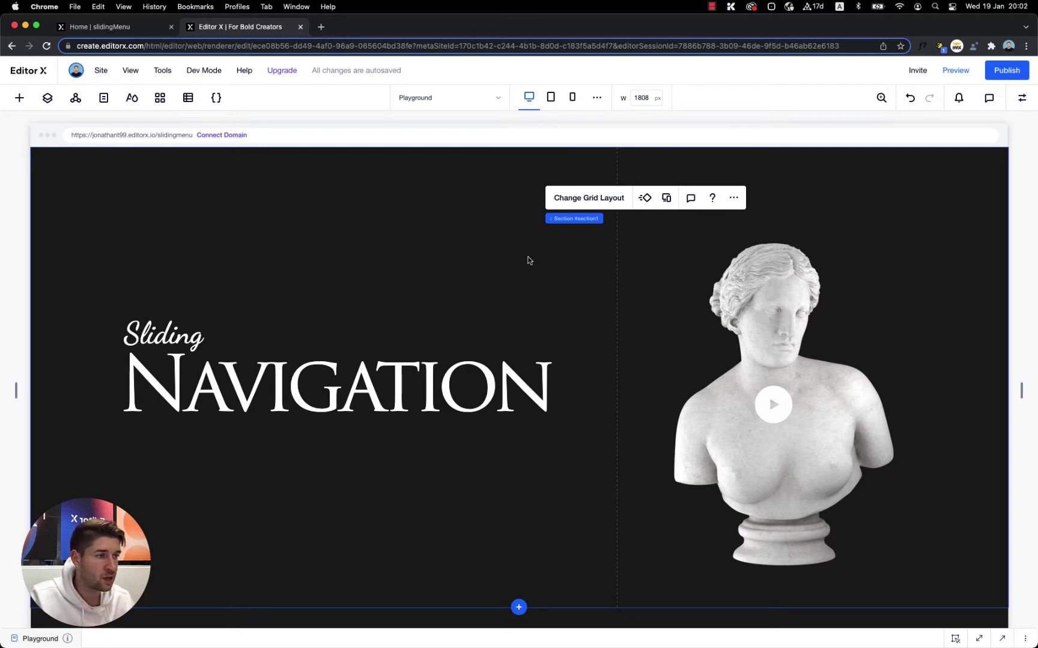
# Inspect the bust video, heading group, hero section and page layers, ending on the section's layout settings.
pyautogui.click(716, 320)
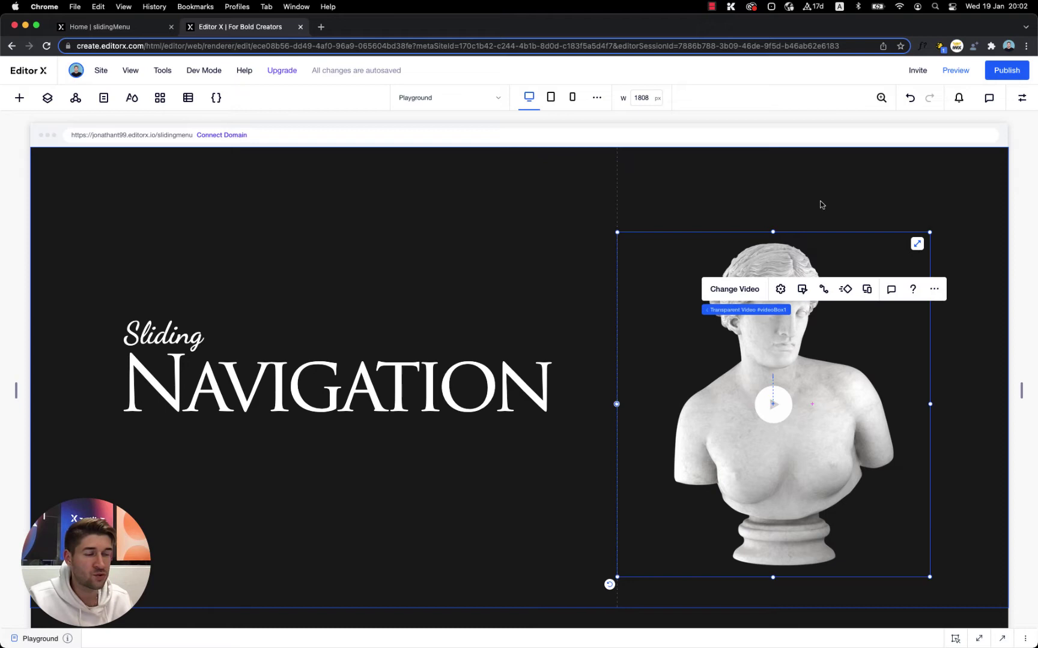
pyautogui.click(474, 334)
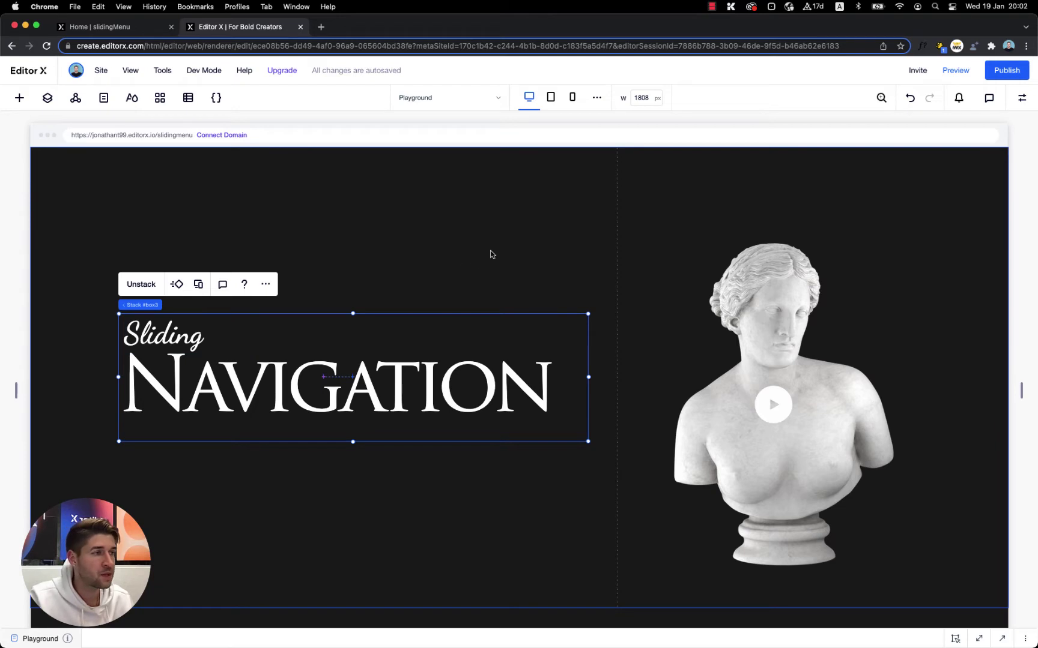
pyautogui.click(1021, 97)
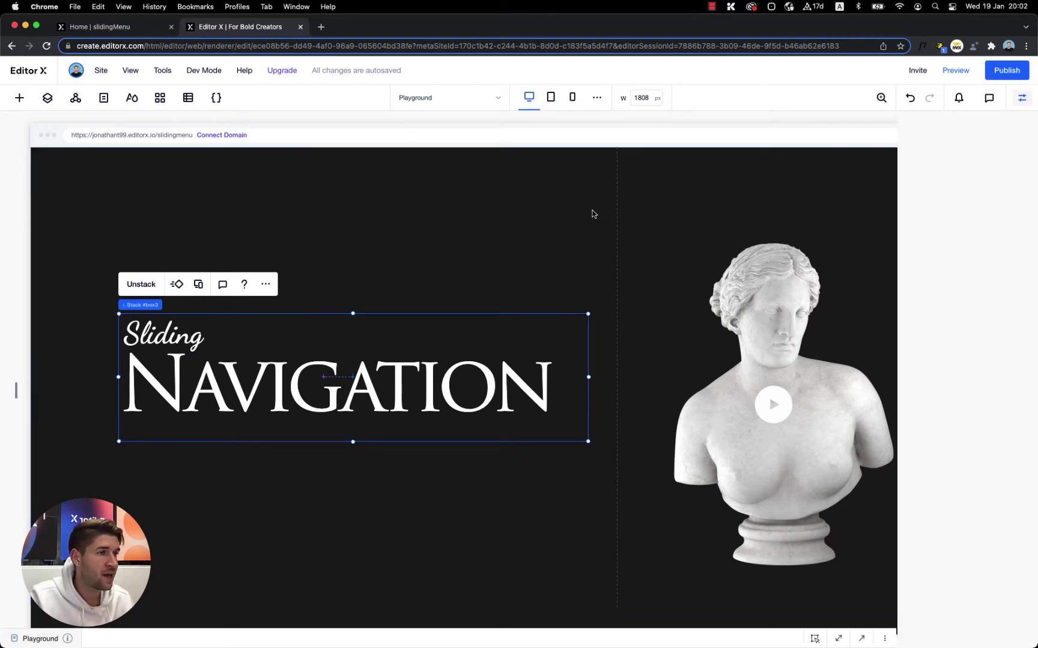
pyautogui.click(506, 222)
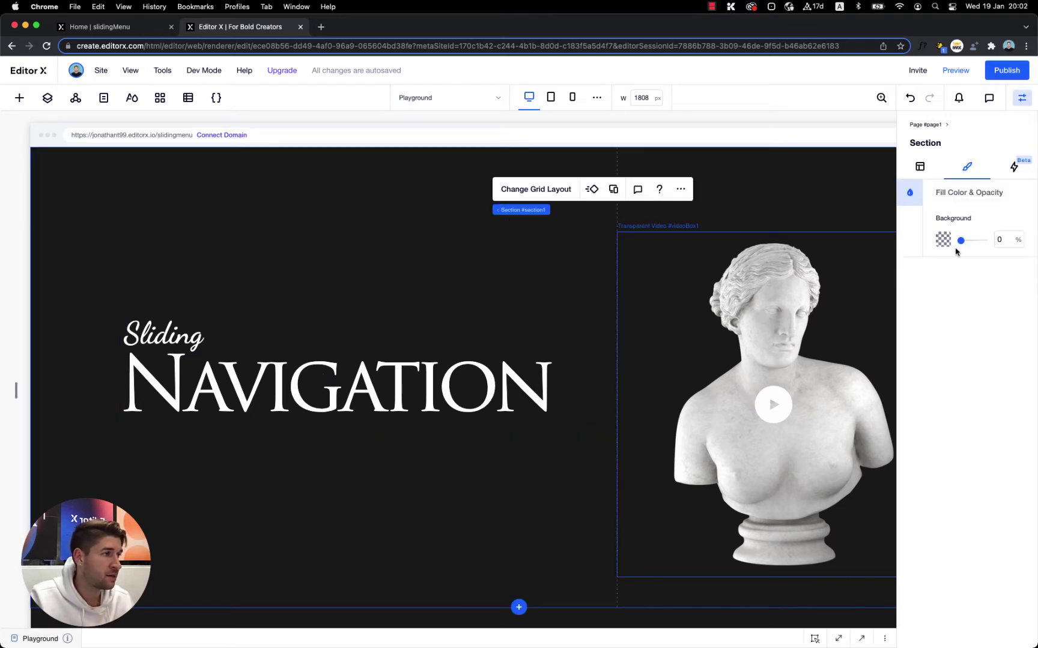
pyautogui.click(50, 102)
pyautogui.click(42, 181)
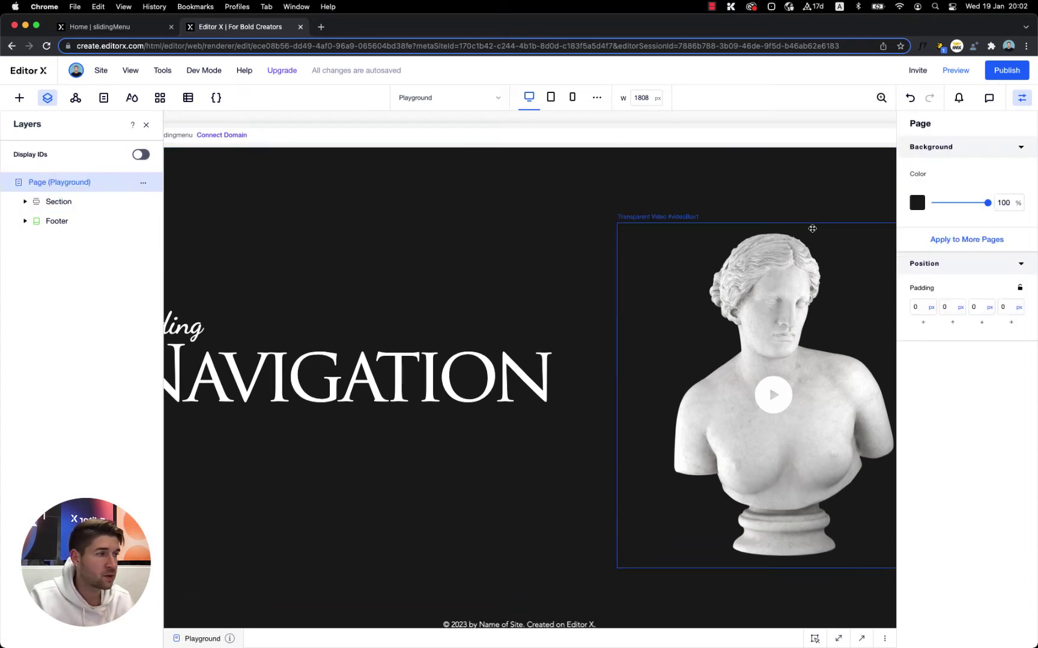
pyautogui.click(1024, 99)
pyautogui.click(146, 125)
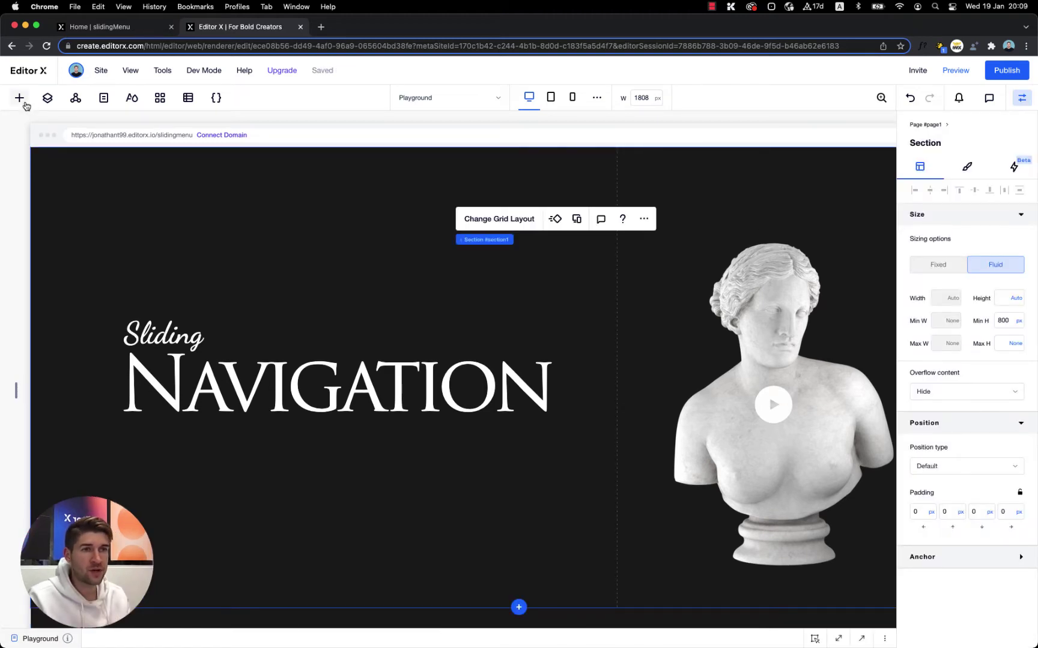
# Add a container to the hero section and give it a white background.
pyautogui.click(19, 99)
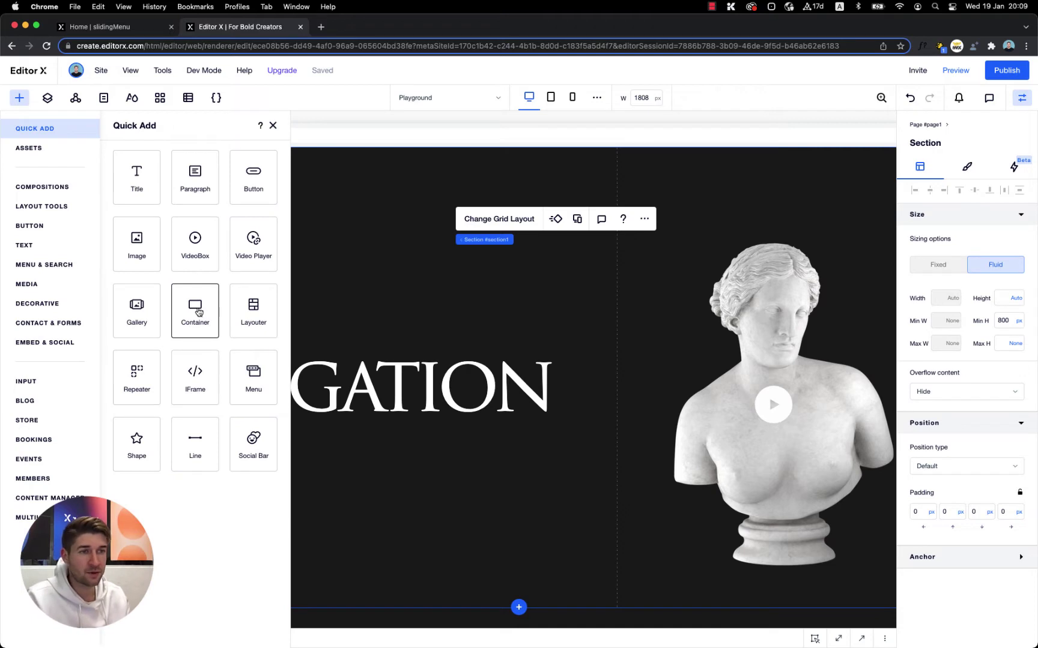
pyautogui.moveTo(199, 312); pyautogui.dragTo(536, 239)
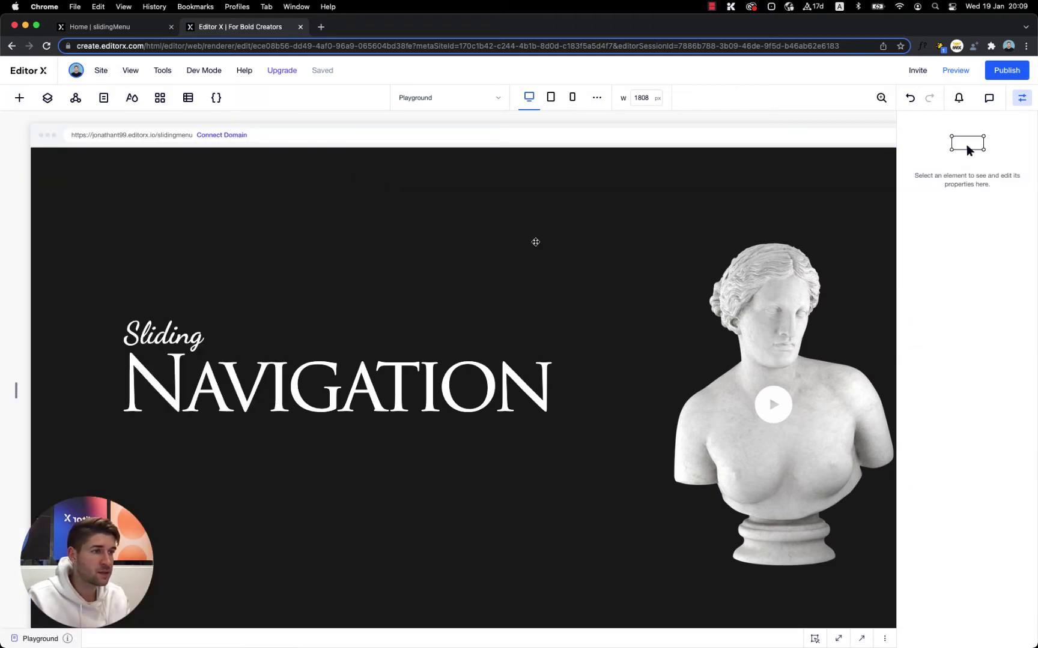
pyautogui.click(966, 166)
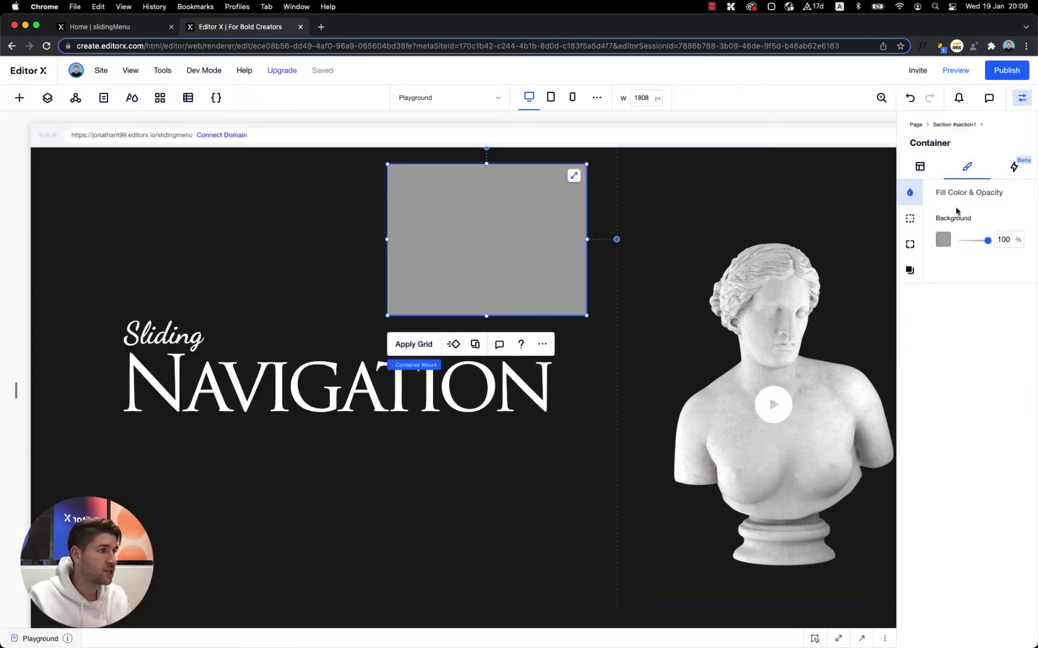
pyautogui.click(944, 240)
pyautogui.click(941, 293)
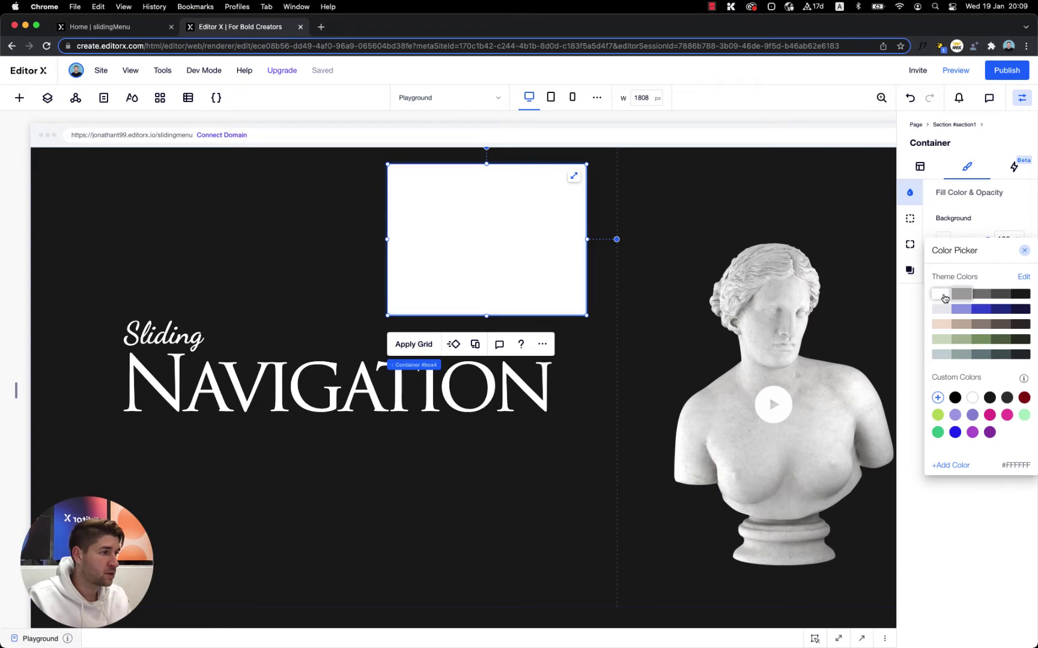
pyautogui.click(1025, 252)
# Set the container's top margin to 0 px.
pyautogui.click(919, 167)
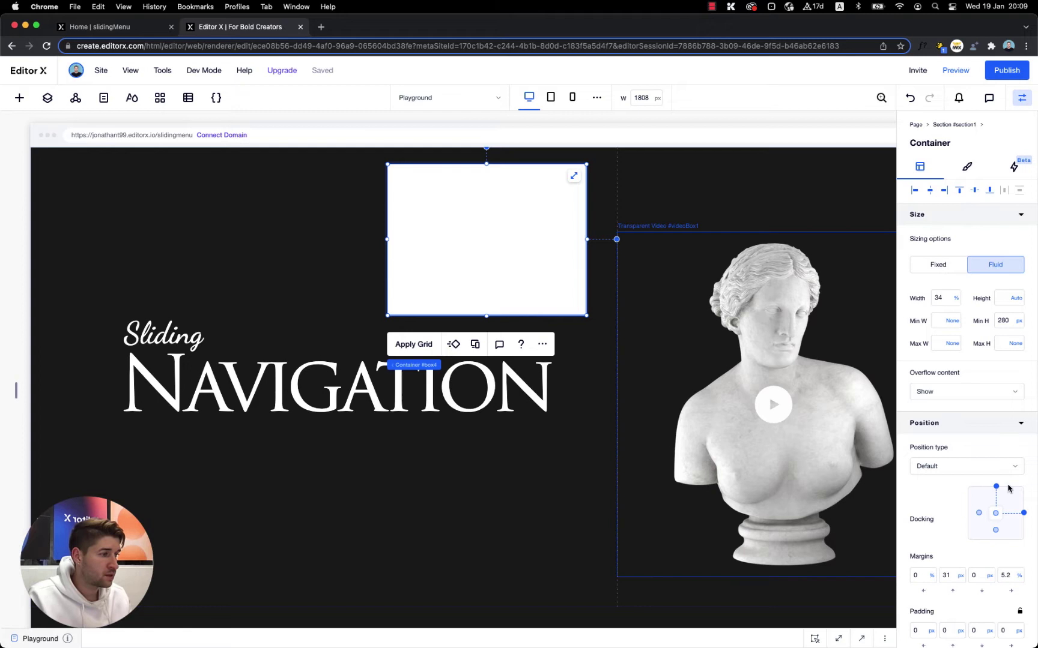
pyautogui.click(948, 579)
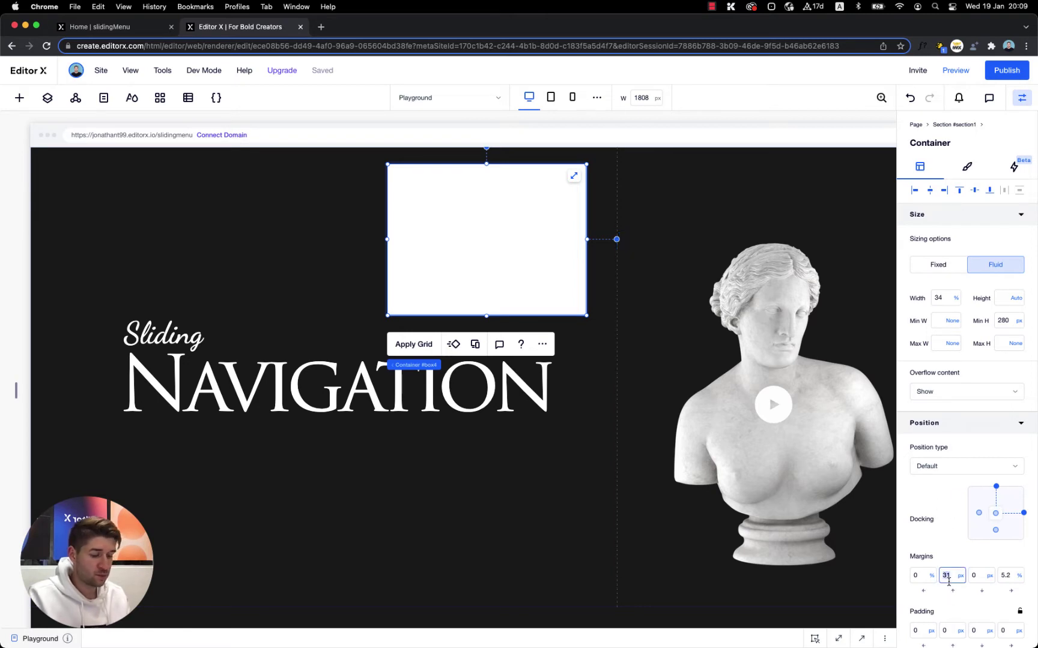
pyautogui.write('0')
pyautogui.press('Return')
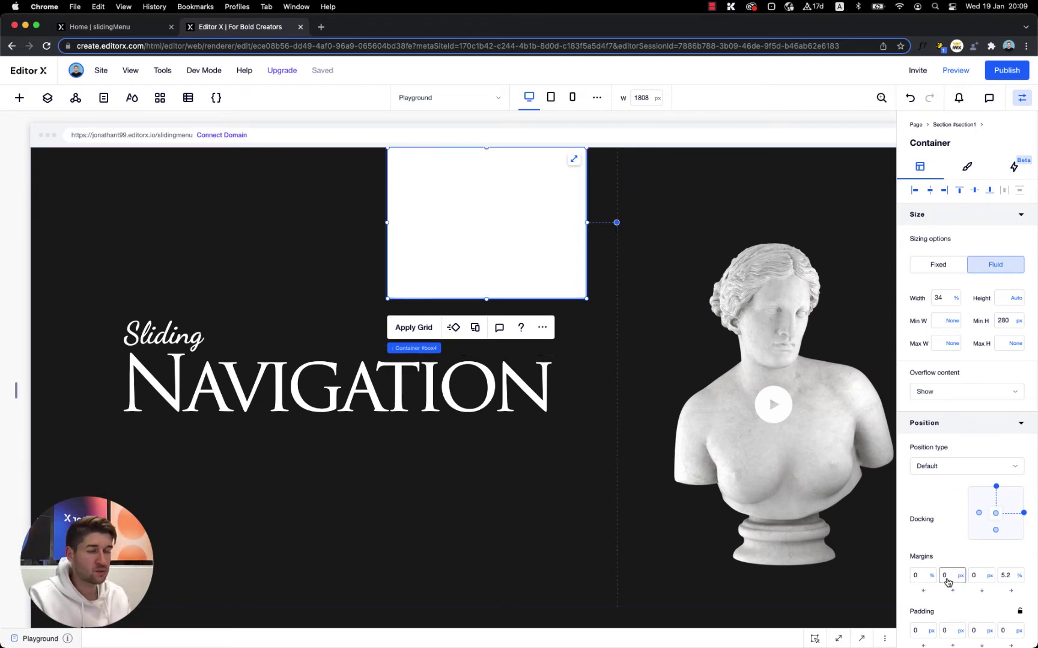
# Set the container's position type to Pinned, pinned to the Page instead of the Section.
pyautogui.click(941, 469)
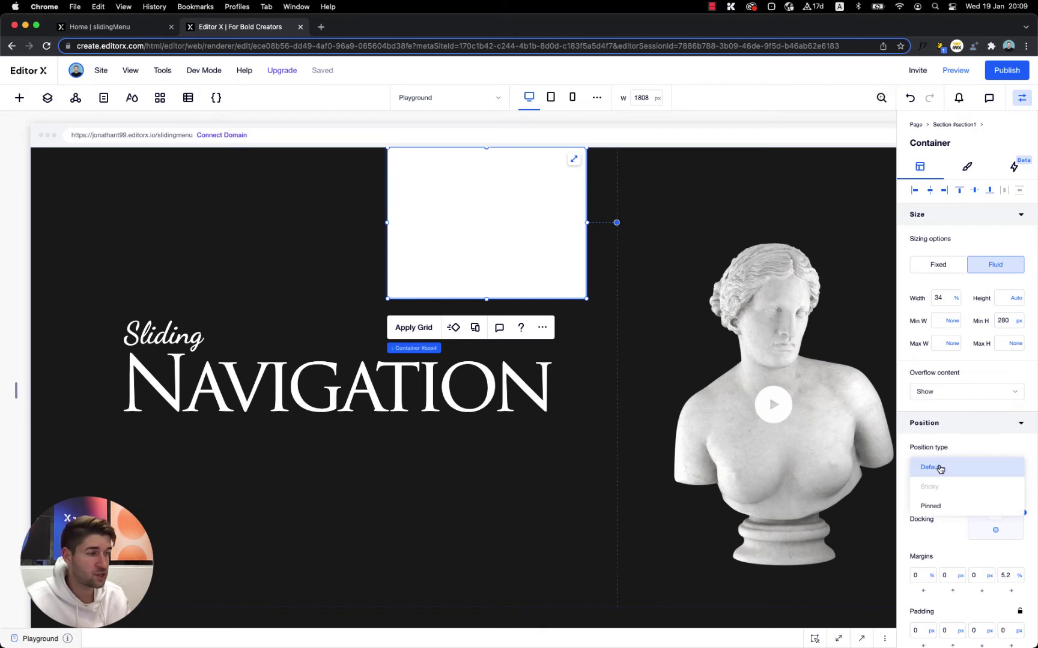
pyautogui.click(944, 508)
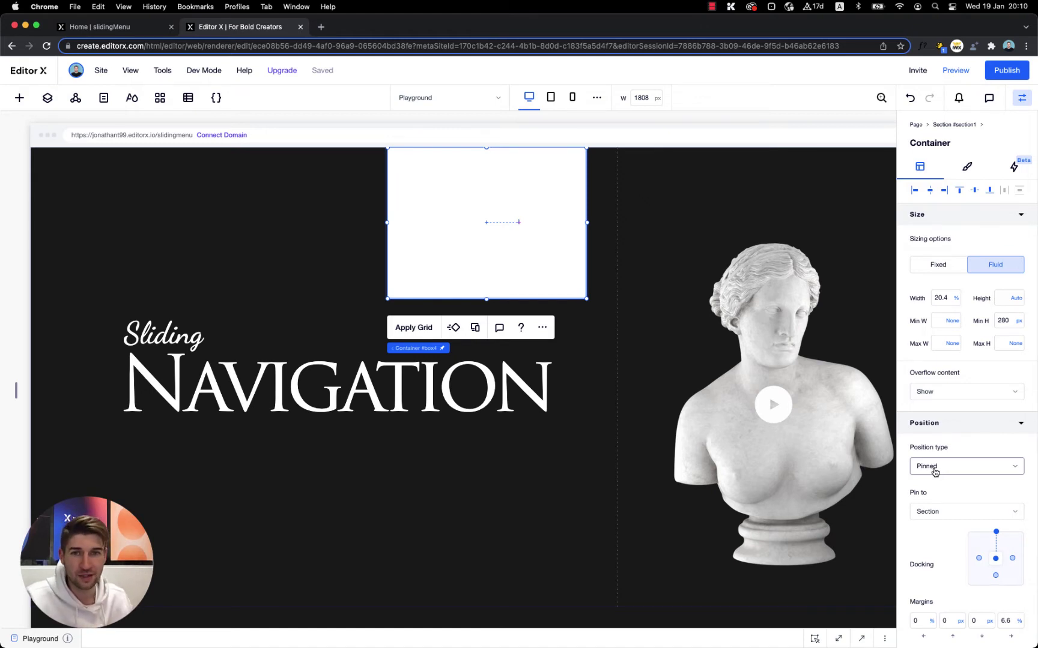
pyautogui.click(930, 512)
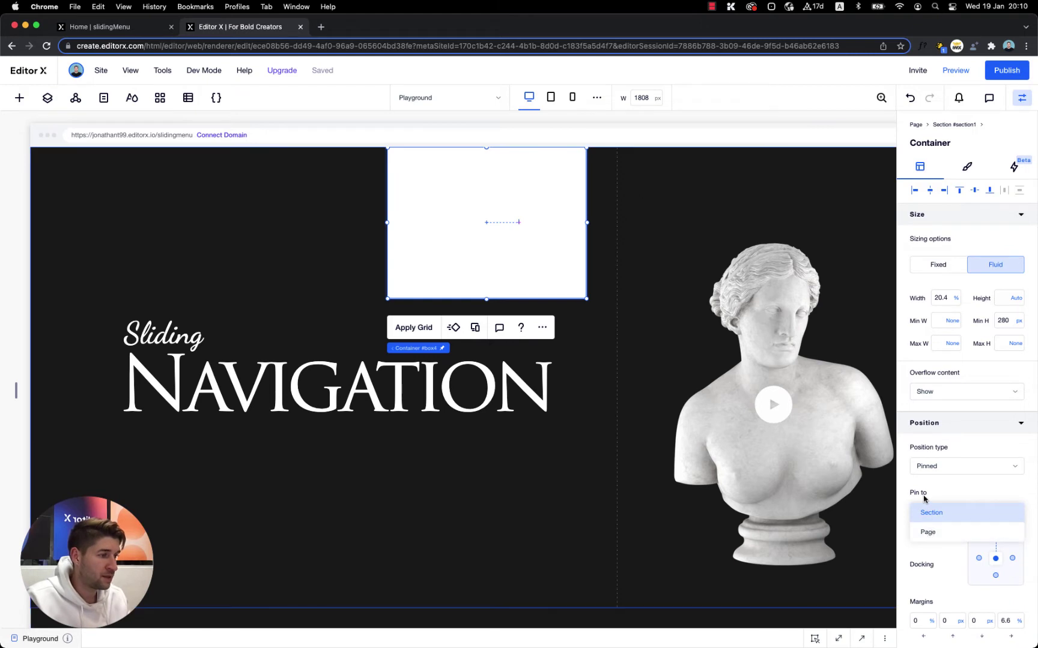
pyautogui.click(938, 535)
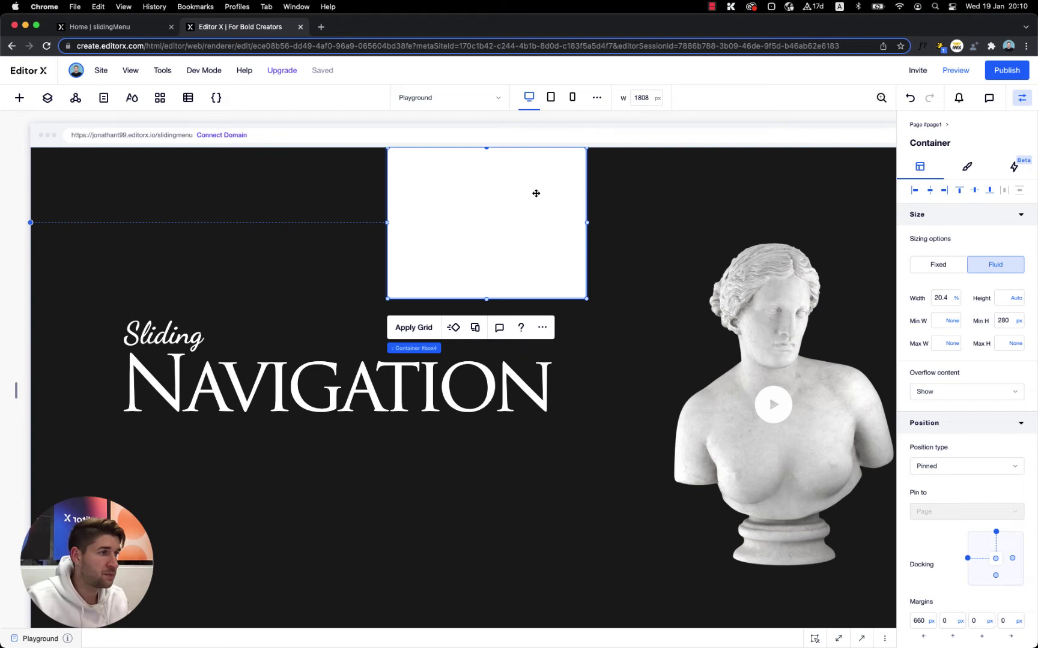
# Dock the container to both left and right edges with 0 left and right margins.
pyautogui.hscroll(5, 636, 233)
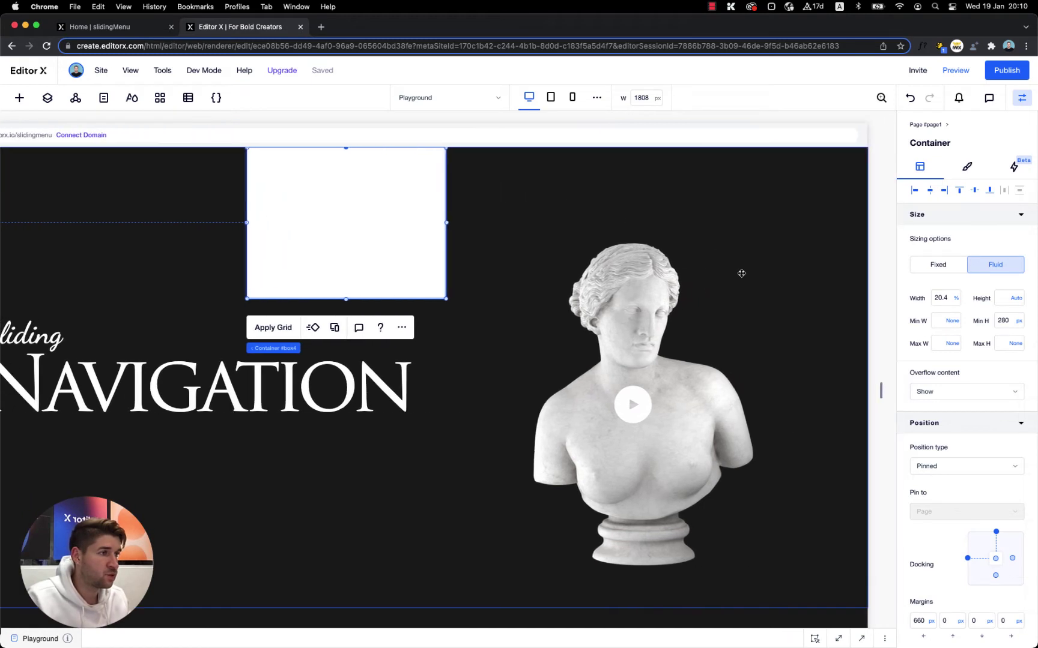
pyautogui.click(970, 560)
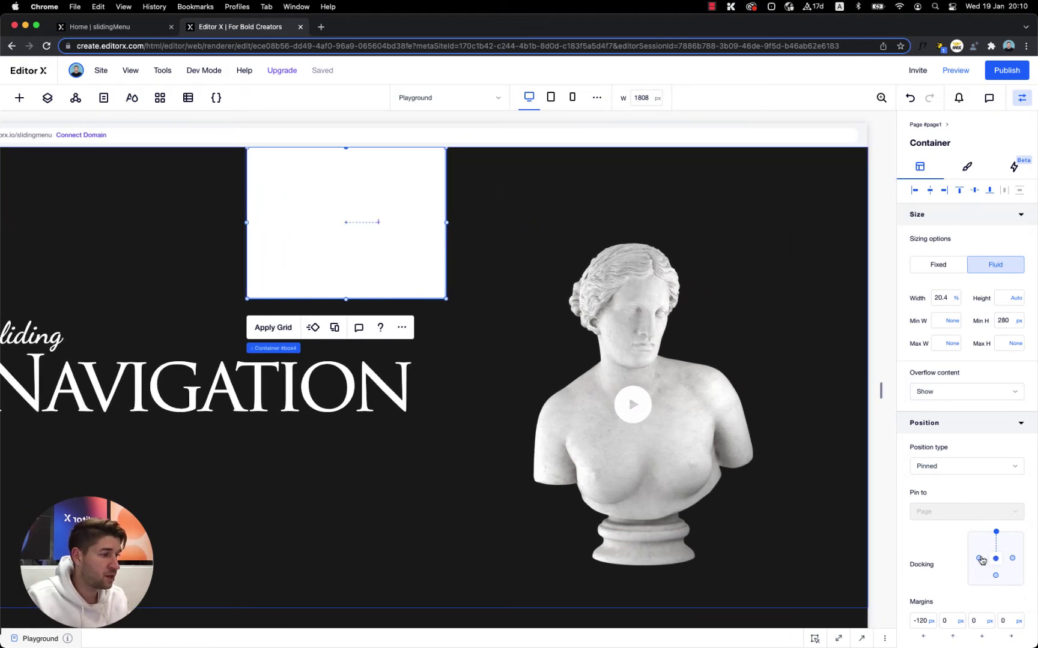
pyautogui.click(980, 560)
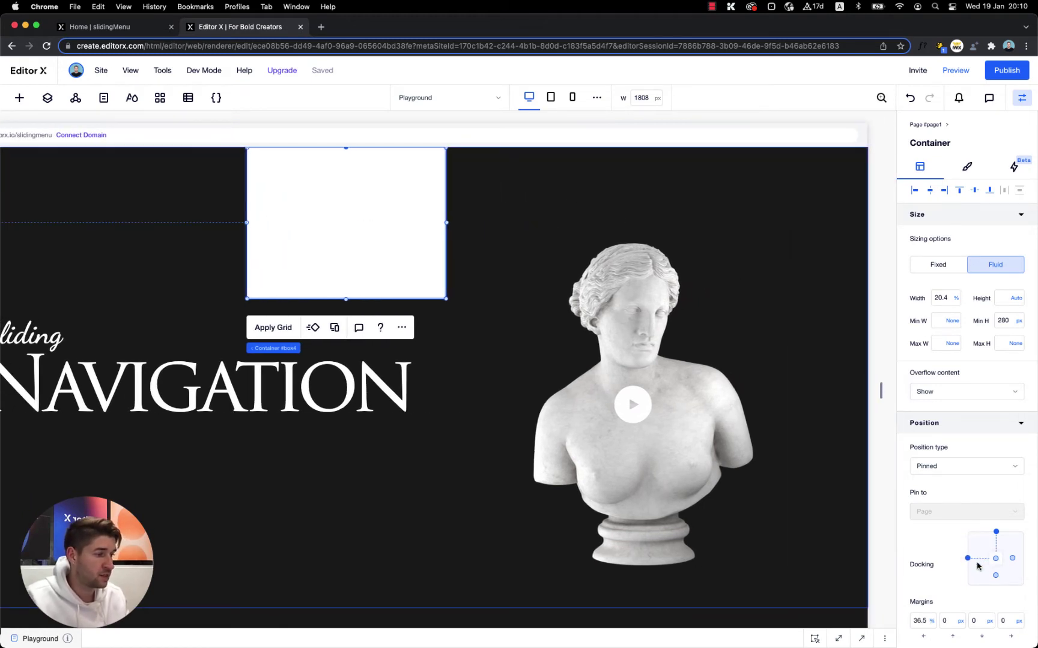
pyautogui.click(1011, 560)
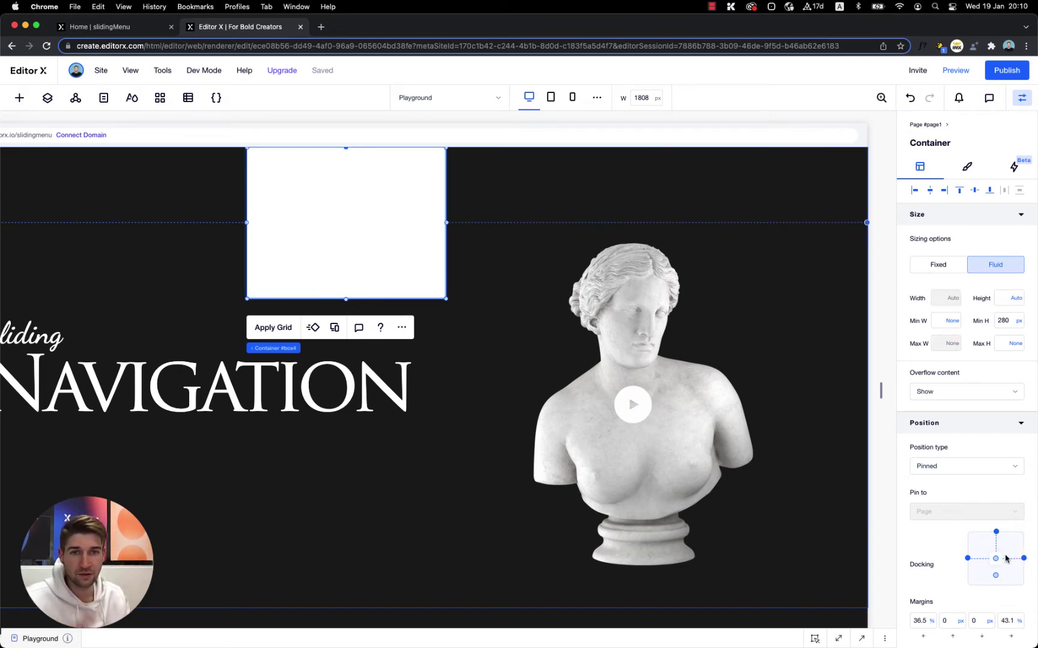
pyautogui.click(921, 622)
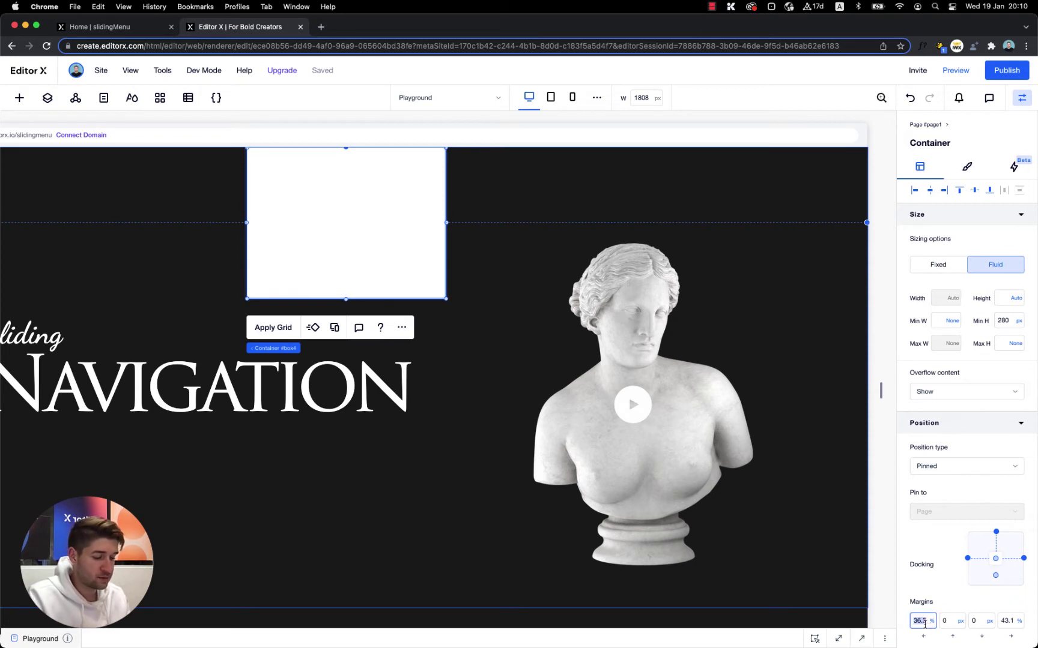
pyautogui.write('0')
pyautogui.press('Return')
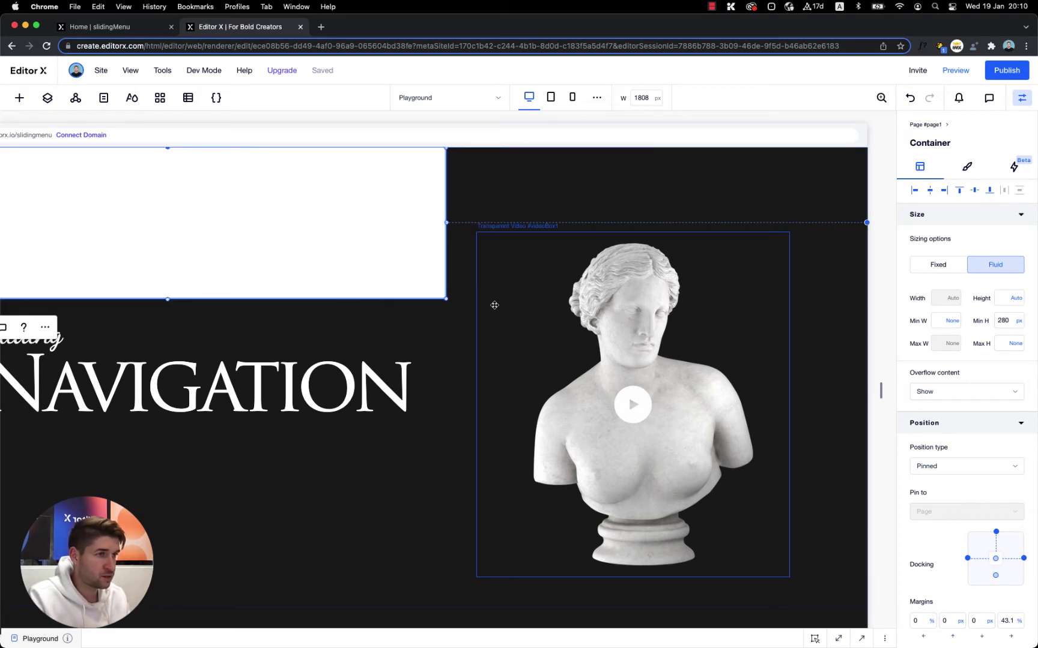
pyautogui.hscroll(-5, 494, 305)
pyautogui.click(1009, 622)
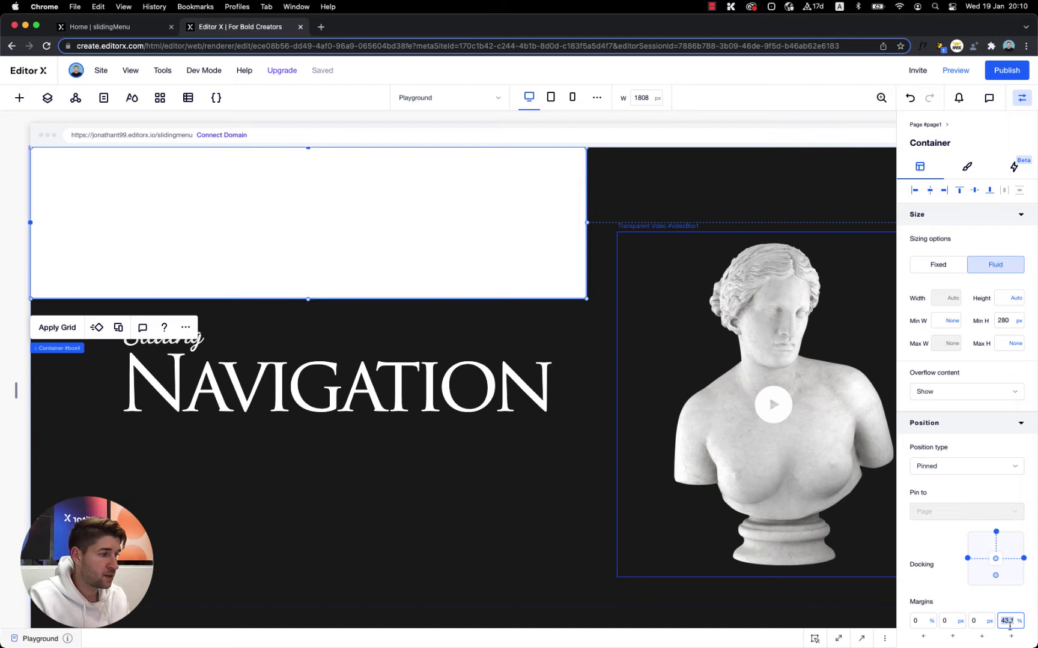
pyautogui.write('0')
pyautogui.press('Return')
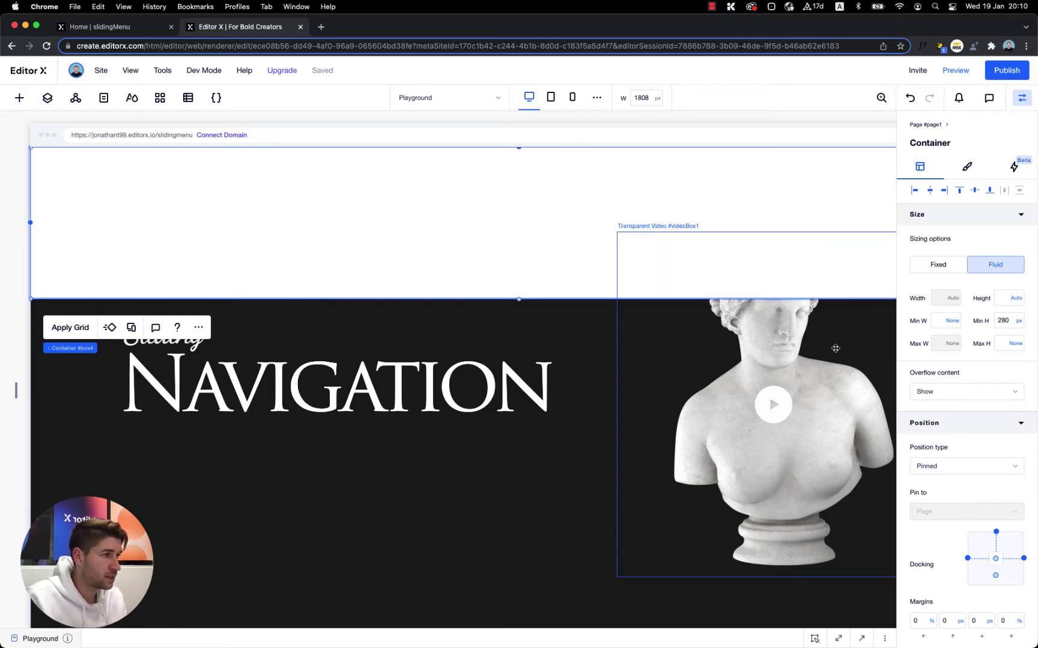
# Set the container height to 100vh and remove its minimum height.
pyautogui.click(998, 300)
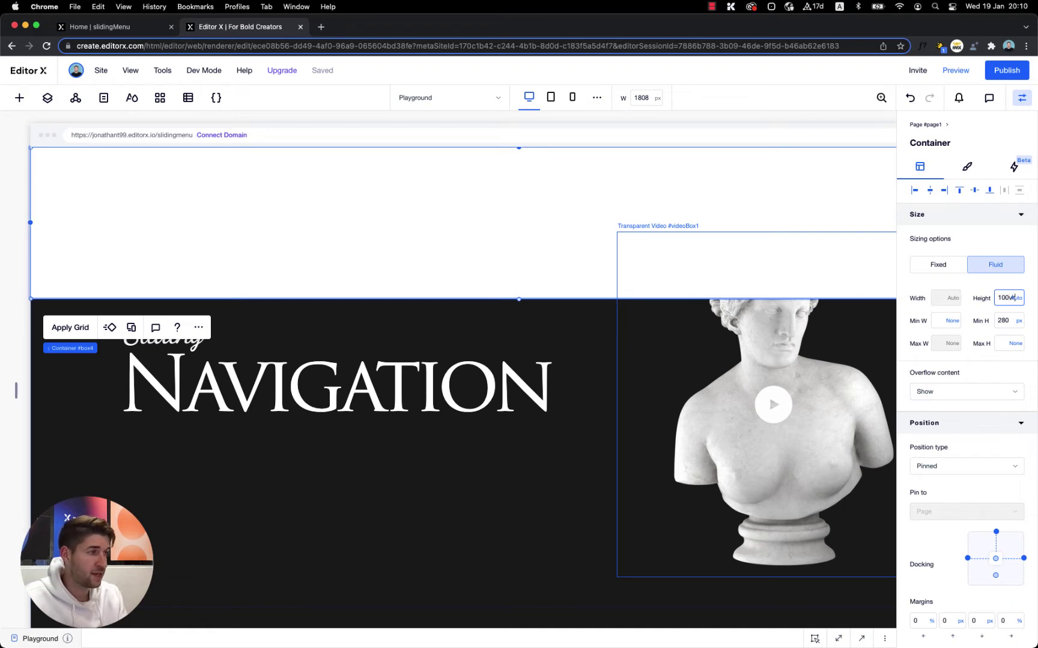
pyautogui.press('Return')
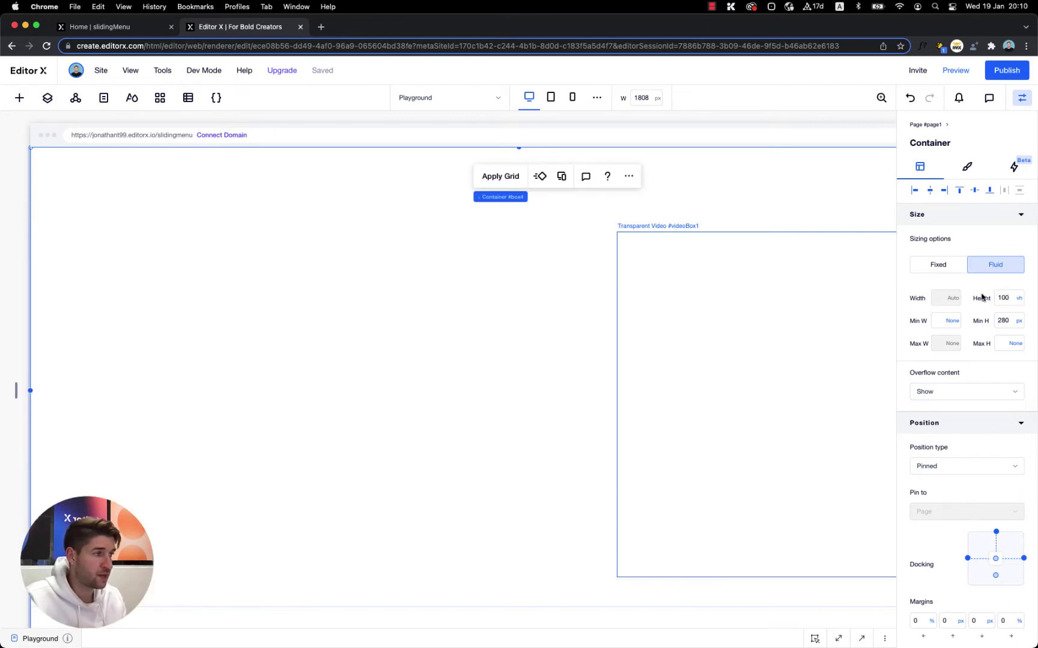
pyautogui.click(1019, 325)
pyautogui.click(993, 285)
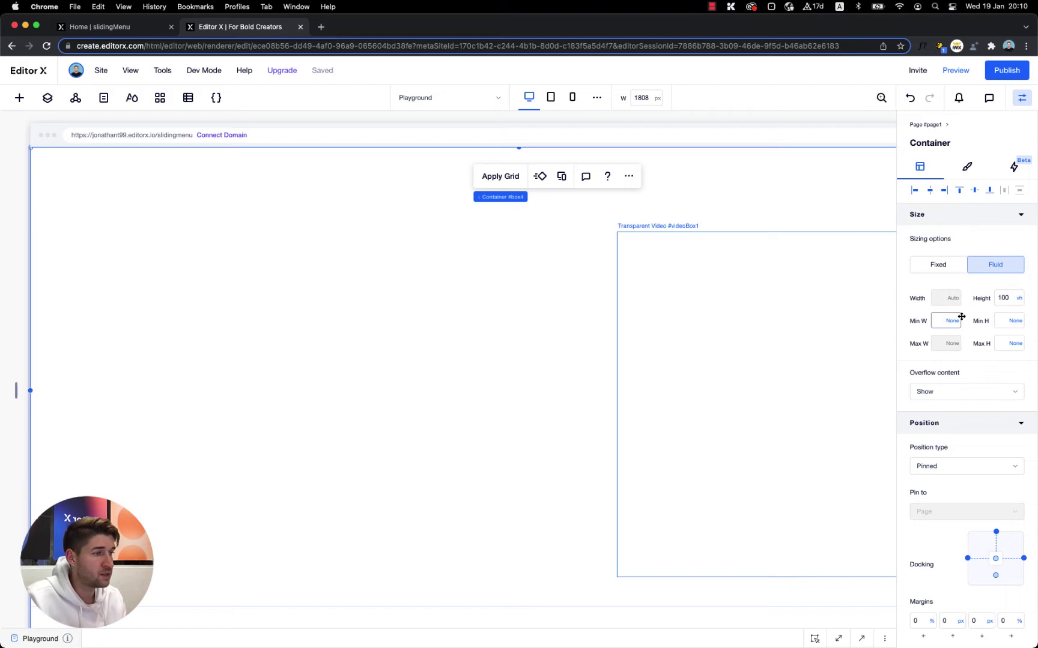
pyautogui.hscroll(5, 563, 322)
pyautogui.hscroll(-5, 551, 252)
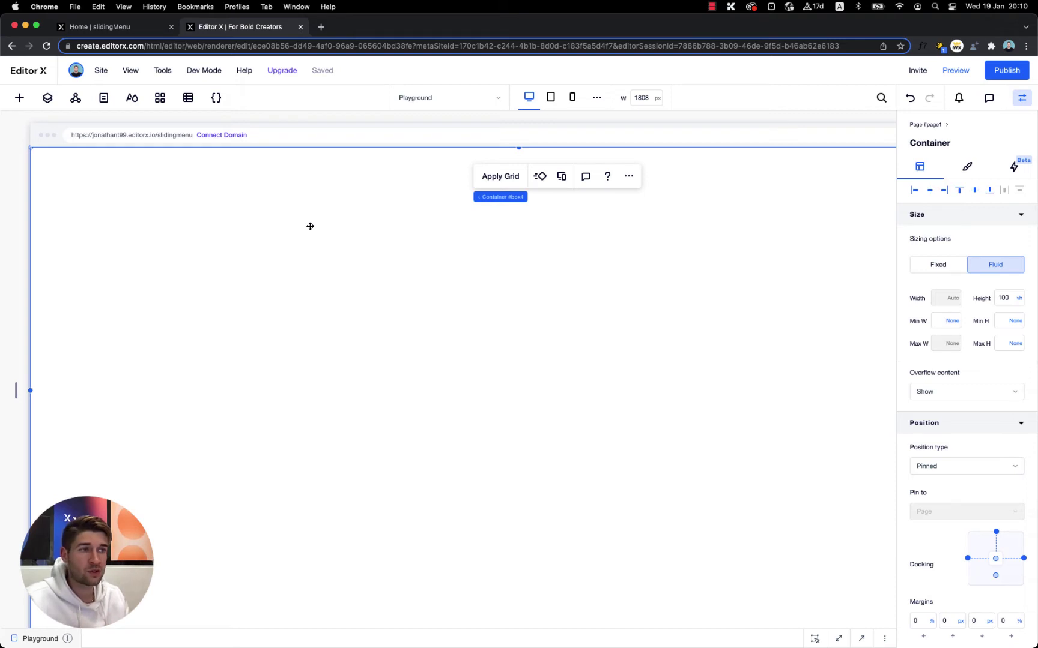
# Apply a 2x1 grid to the white container and enter grid Advanced Mode.
pyautogui.click(495, 178)
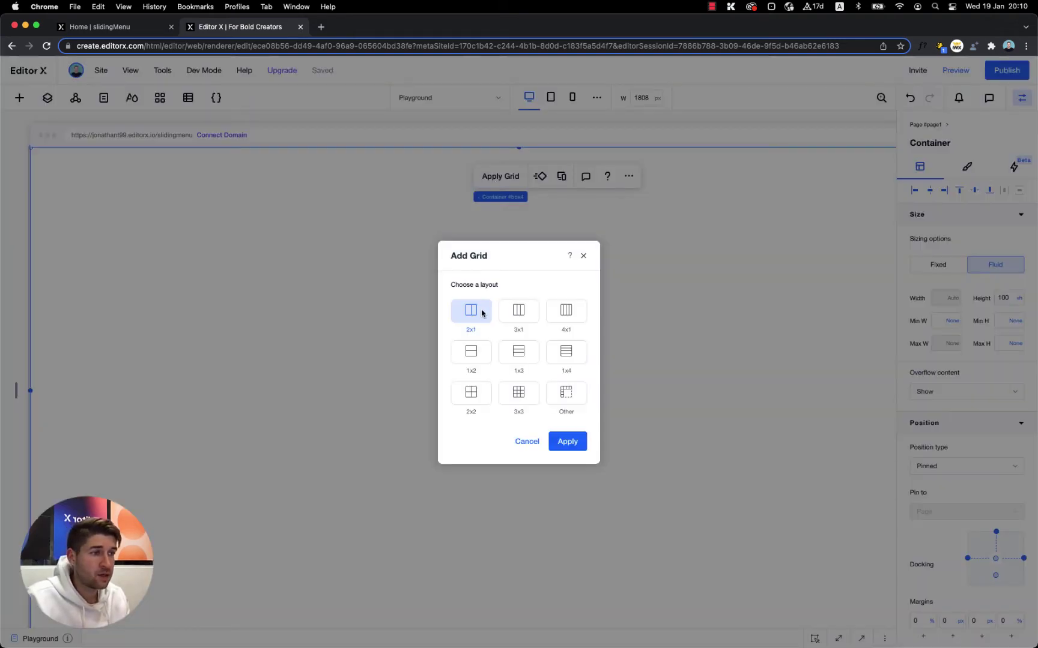
pyautogui.click(568, 441)
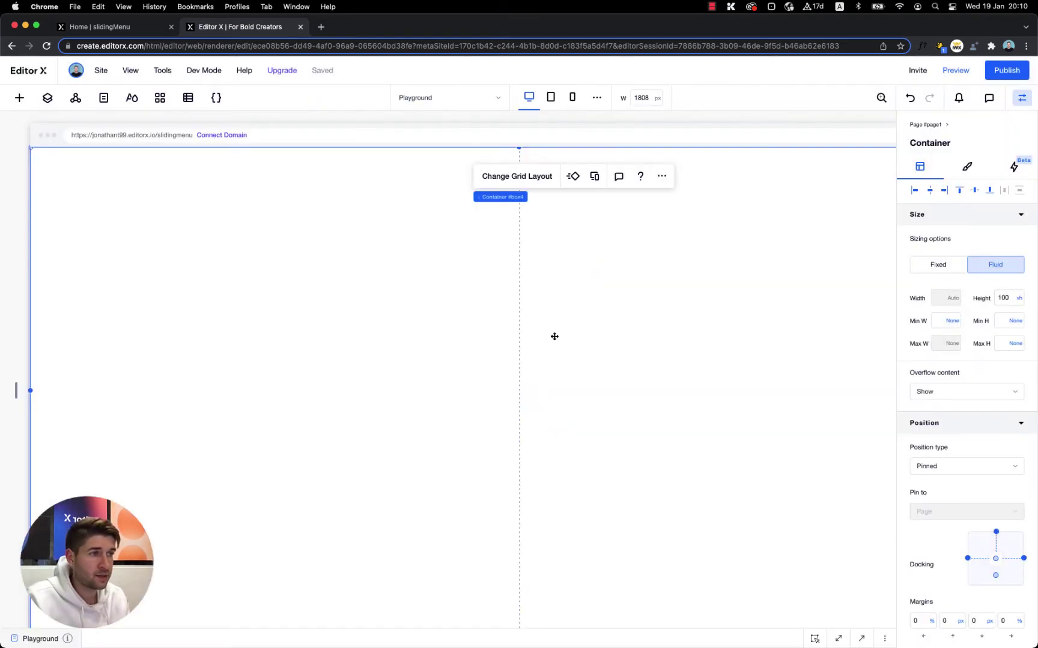
pyautogui.click(519, 176)
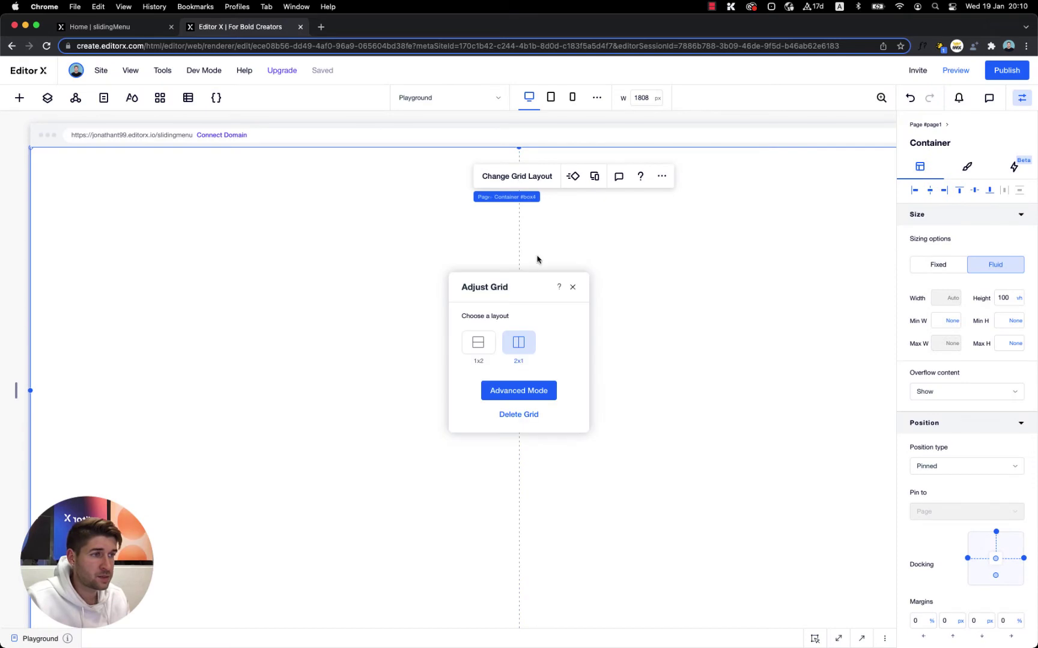
pyautogui.click(522, 392)
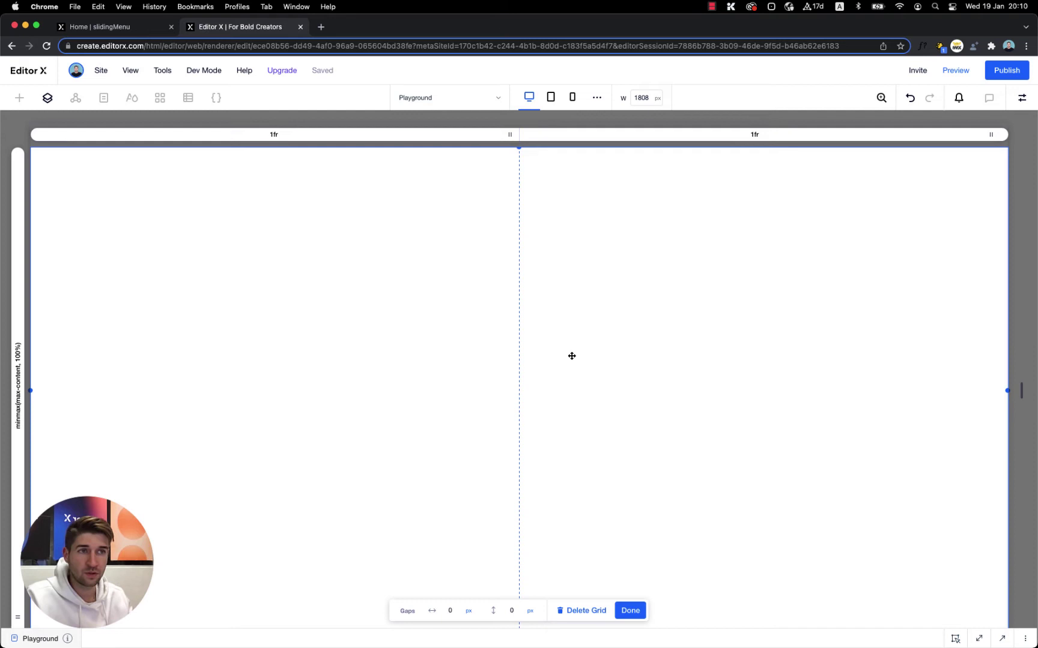
# Set the first grid column's width to 5%.
pyautogui.click(275, 136)
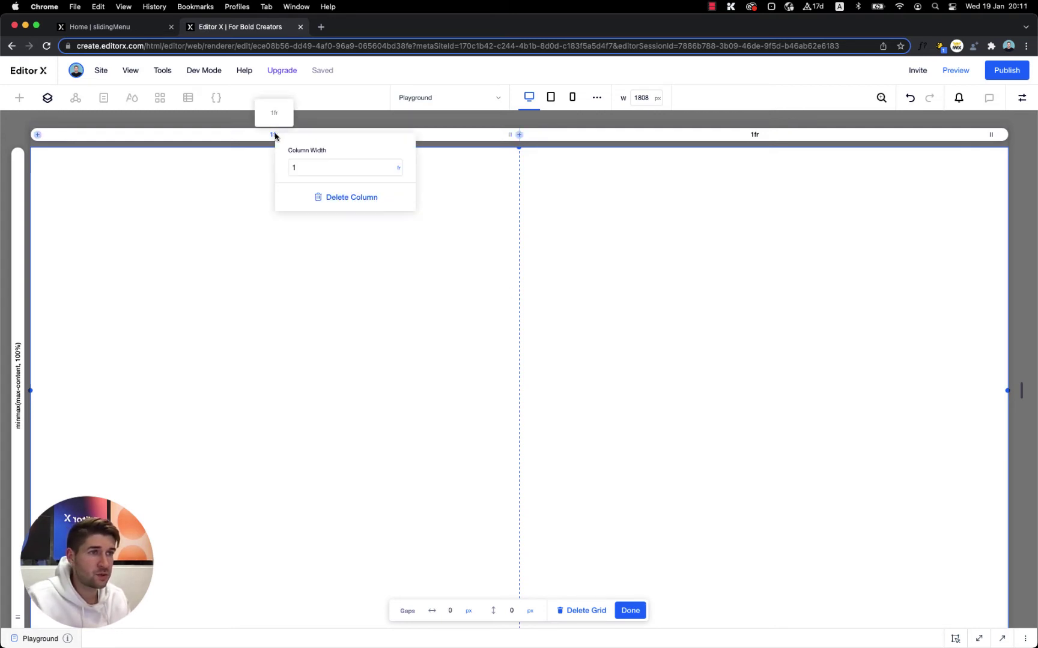
pyautogui.click(400, 171)
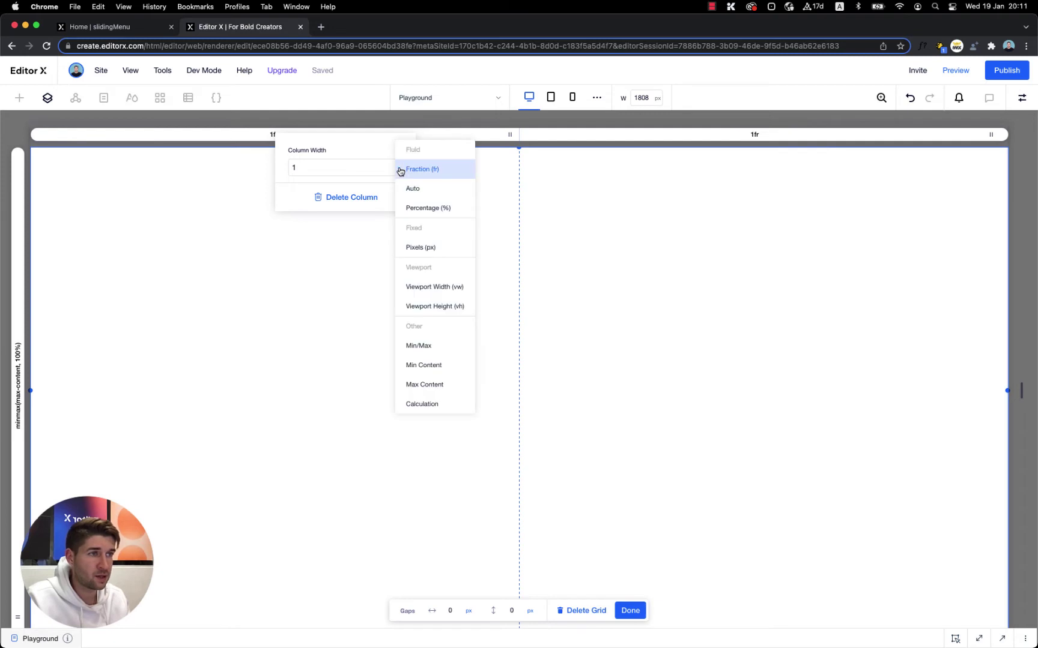
pyautogui.click(428, 206)
pyautogui.click(330, 168)
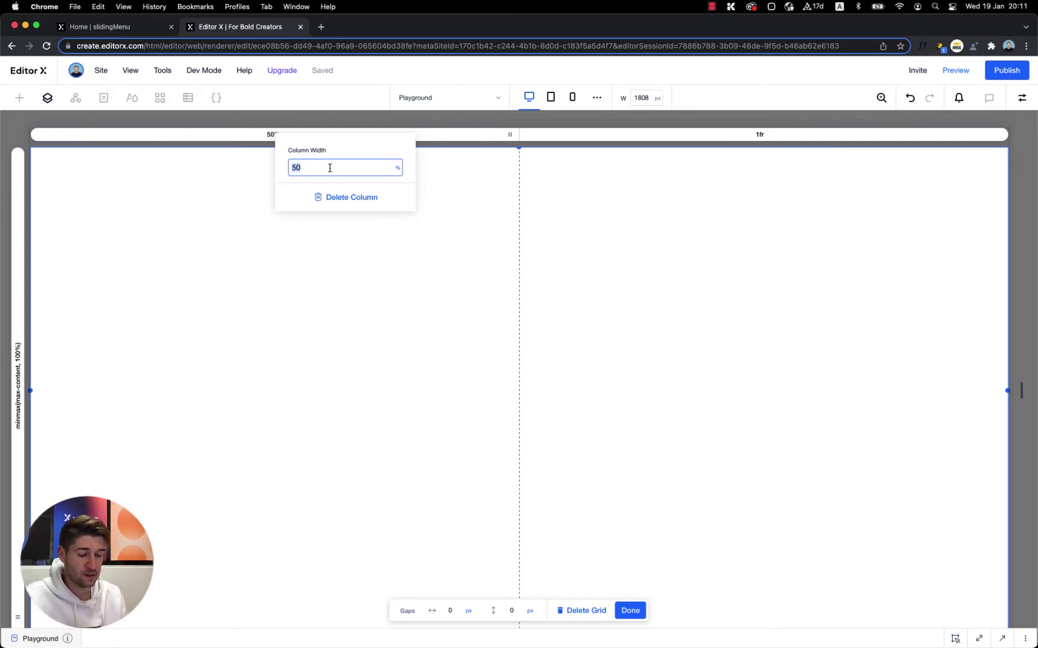
pyautogui.write('5')
pyautogui.press('Return')
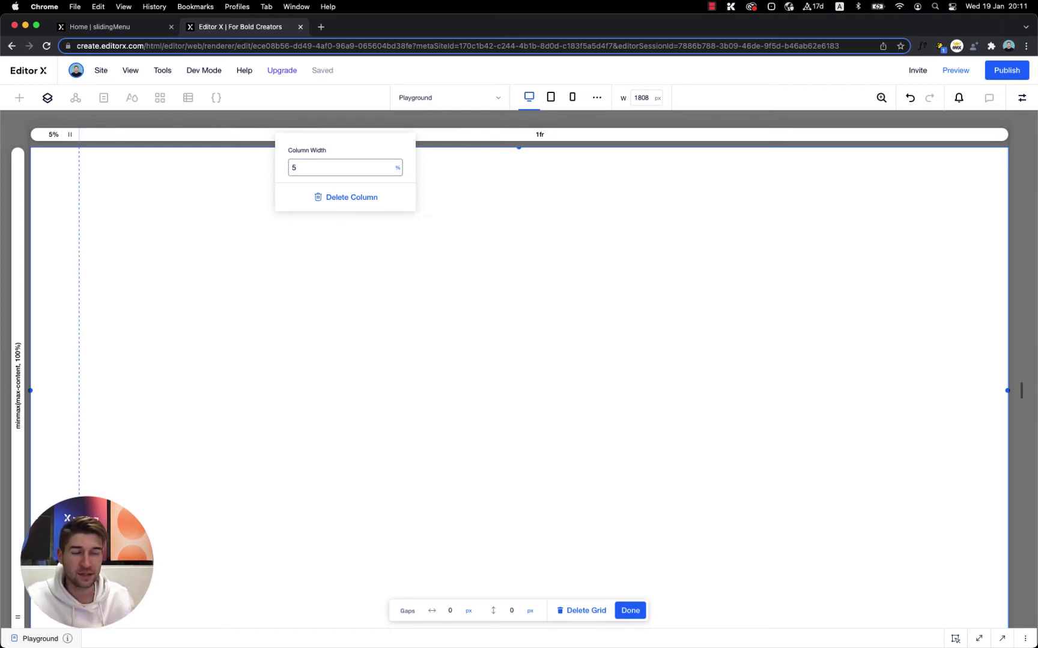
pyautogui.click(165, 192)
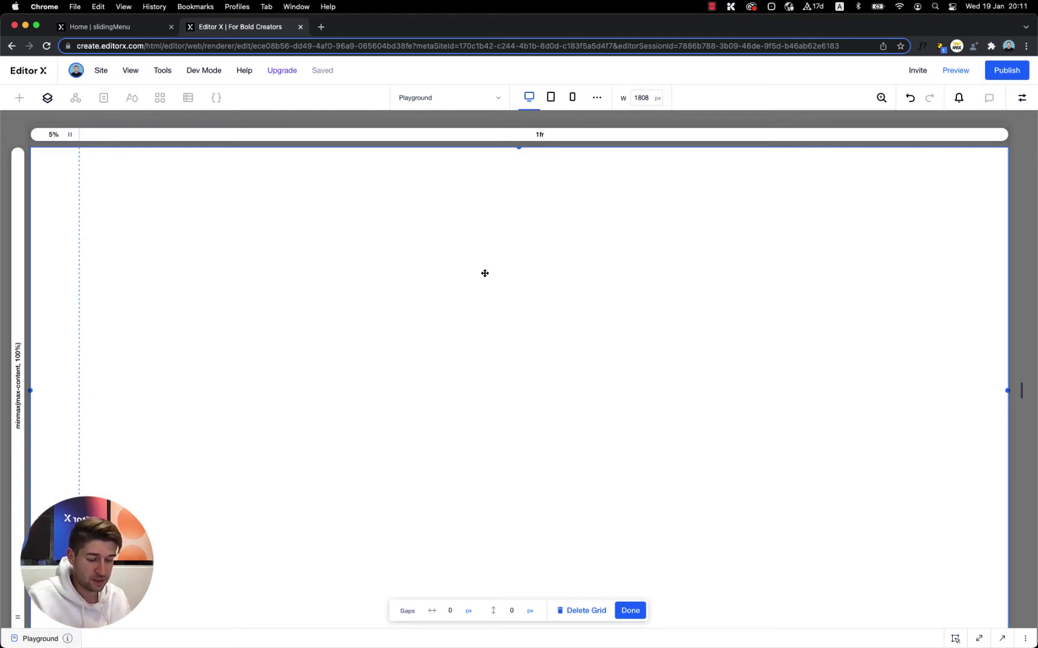
# Leave grid editing and look over the About button's design and text settings.
pyautogui.press('Escape')
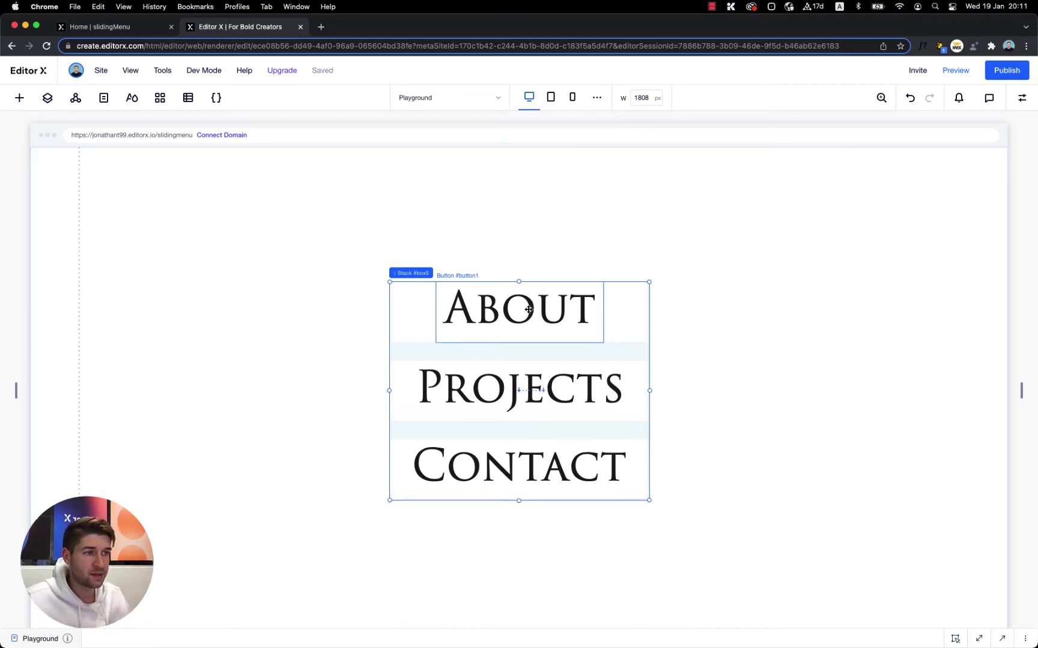
pyautogui.click(528, 310)
pyautogui.click(532, 395)
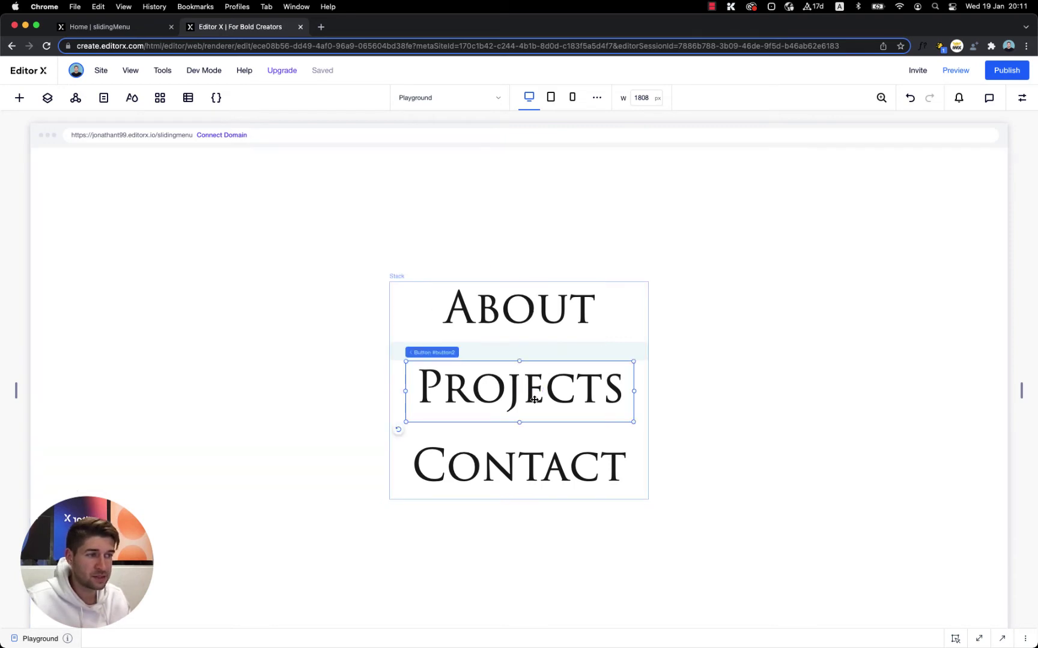
pyautogui.click(529, 308)
pyautogui.click(1022, 97)
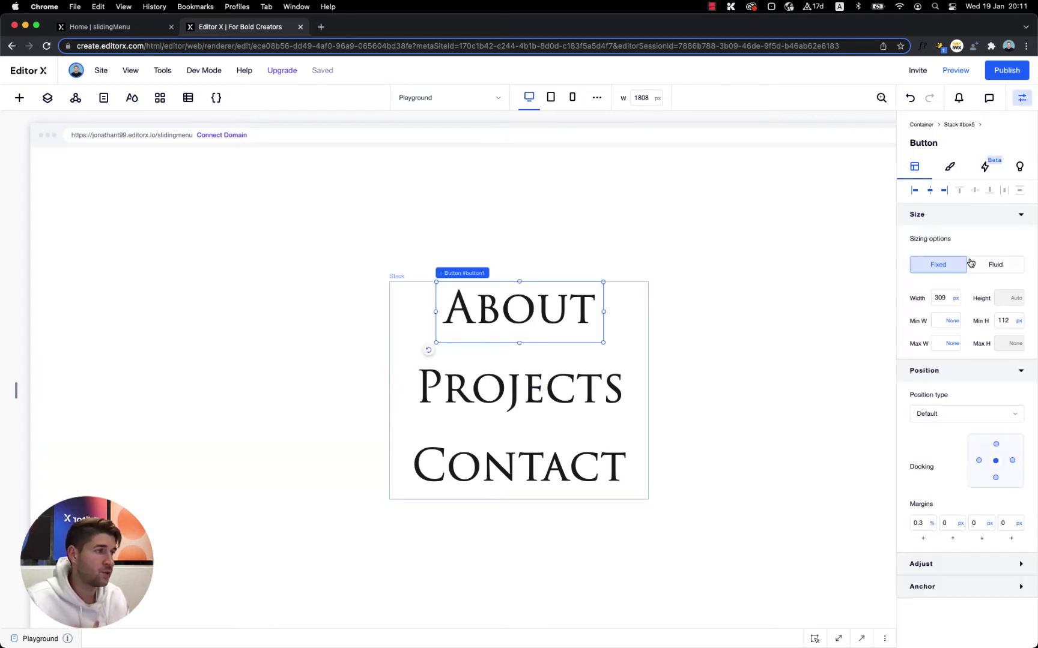
pyautogui.click(949, 168)
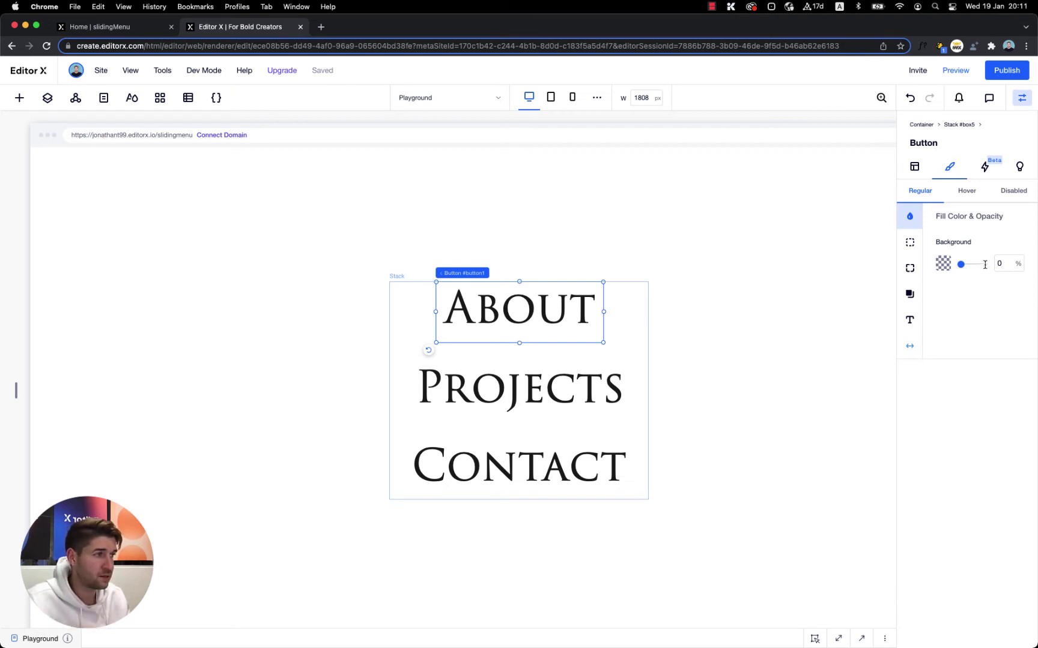
pyautogui.click(910, 320)
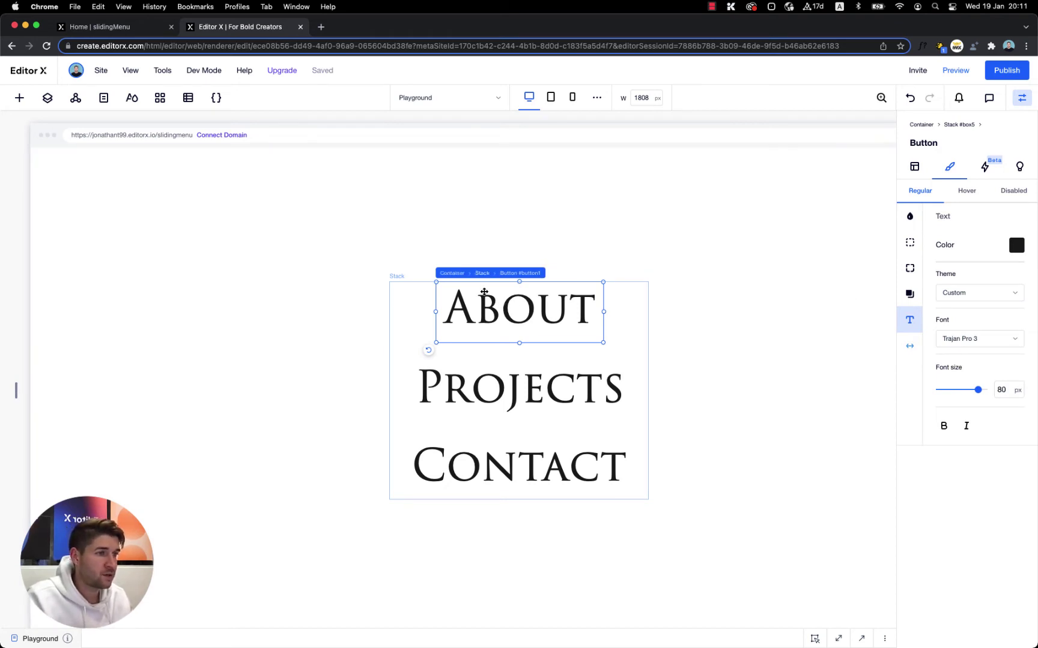
# Set the menu stack's width to 100% and its right margin from 5.3% to 0.
pyautogui.click(623, 301)
pyautogui.click(911, 168)
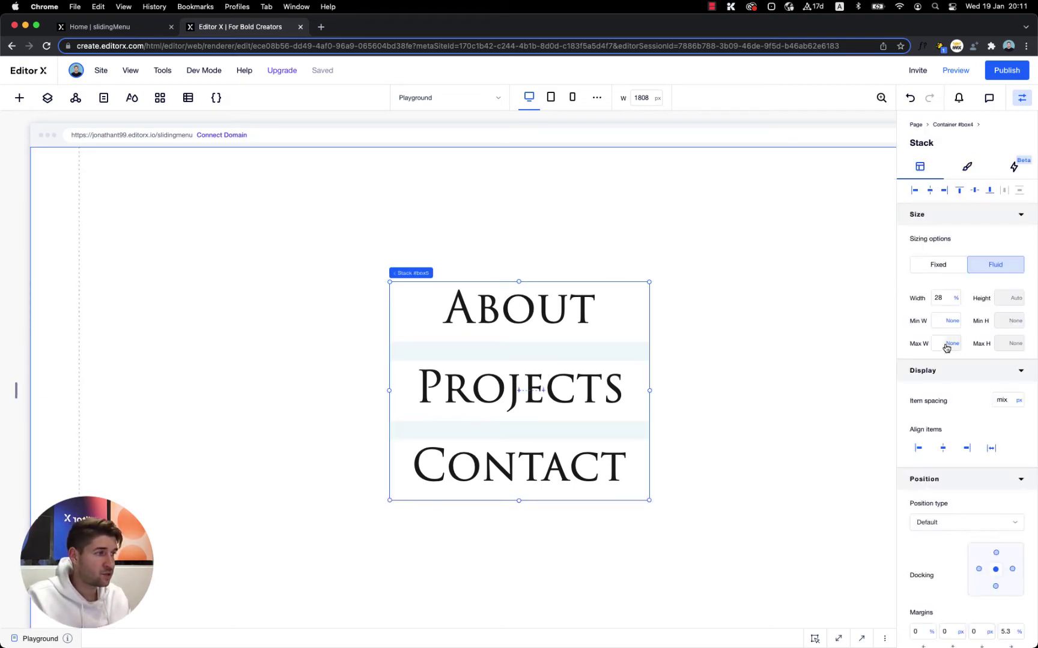
pyautogui.click(941, 303)
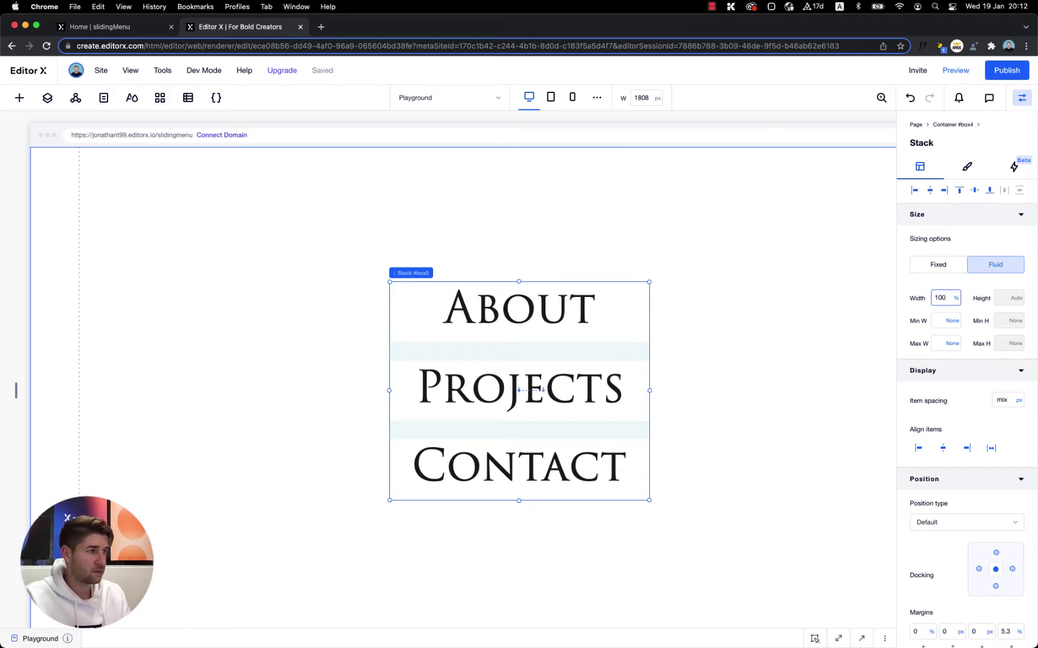
pyautogui.write('100')
pyautogui.press('Return')
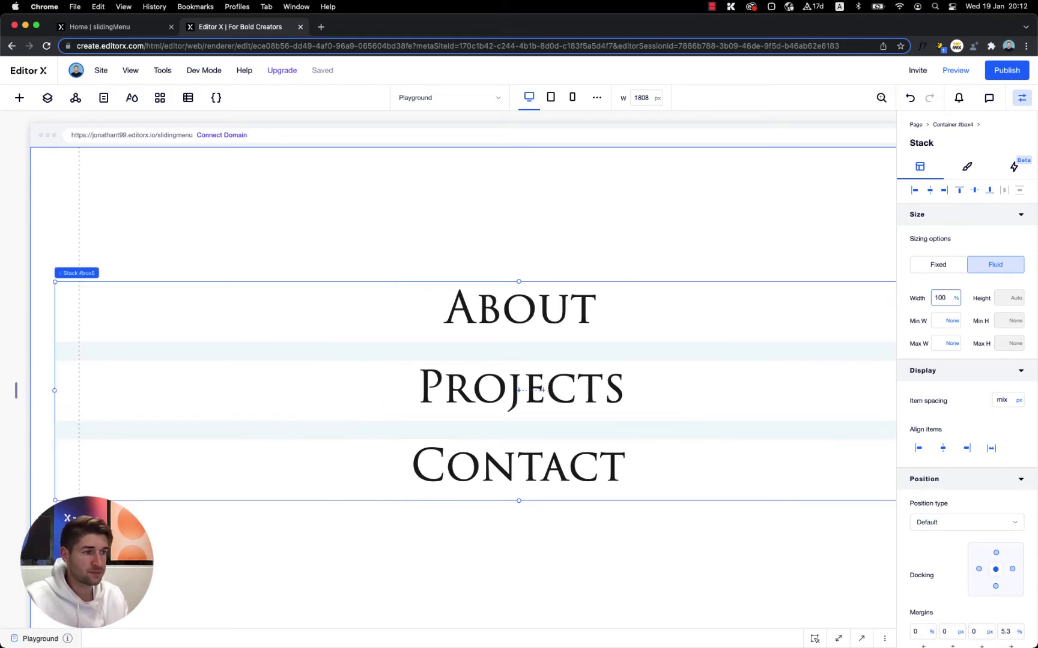
pyautogui.scroll(-4, 949, 443)
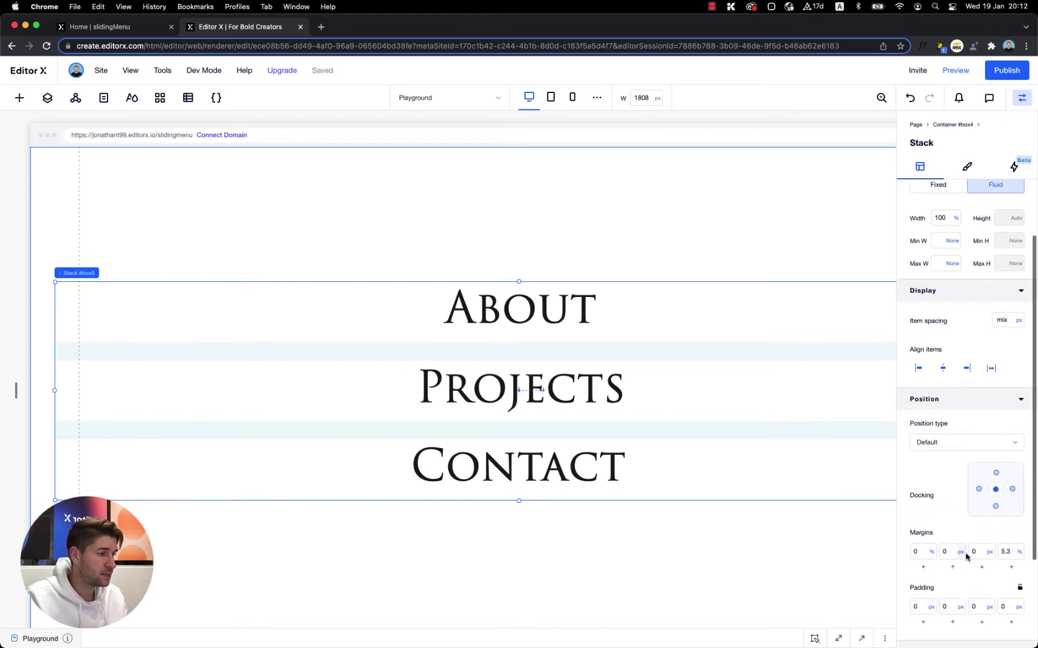
pyautogui.click(1008, 536)
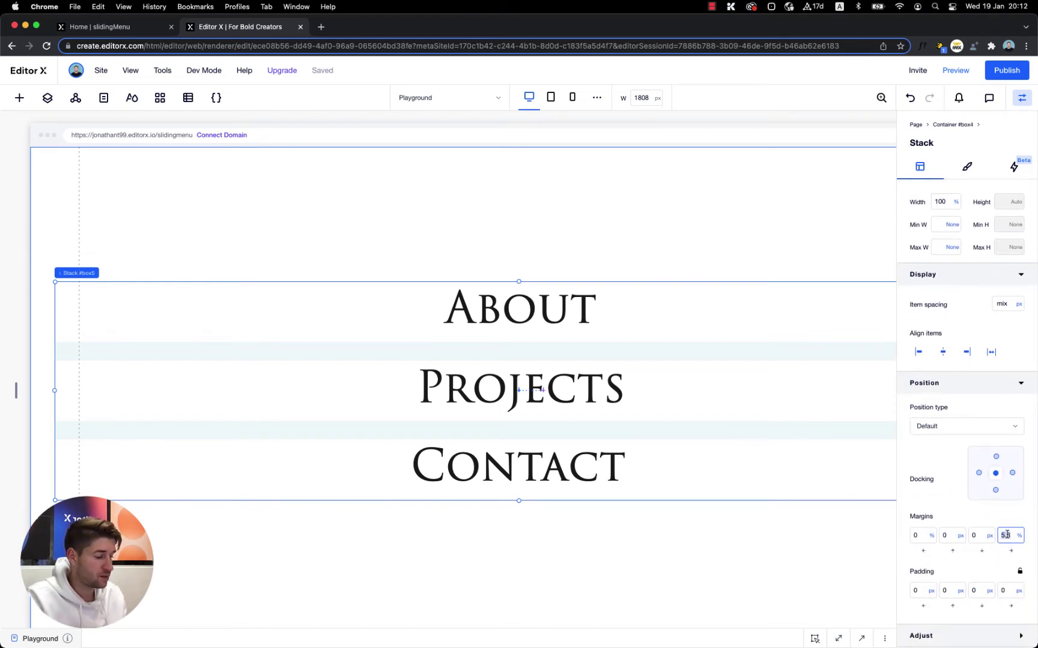
pyautogui.write('0')
pyautogui.press('Return')
pyautogui.hscroll(3, 401, 194)
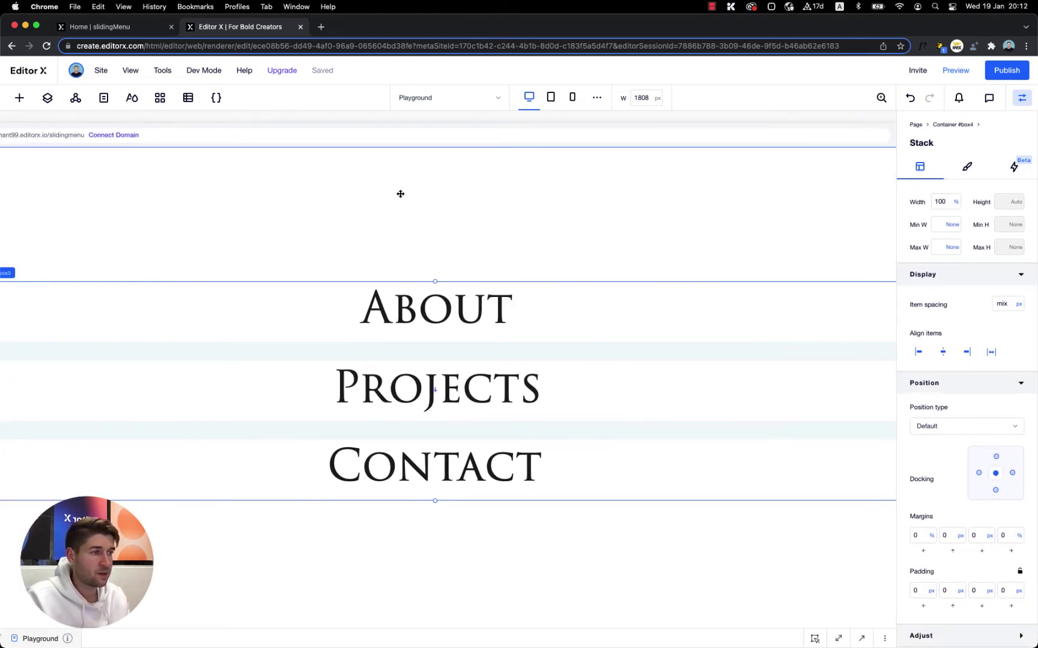
pyautogui.hscroll(-3, 400, 194)
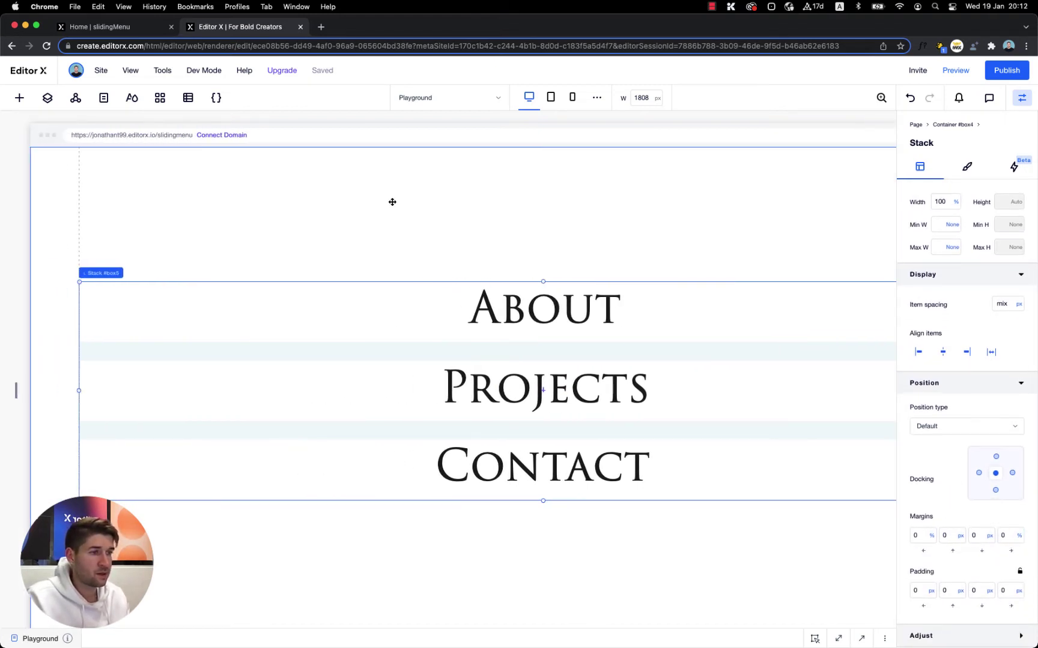
# Add a container, narrow it to a thin strip, and stretch it to fill the 5% column.
pyautogui.click(17, 98)
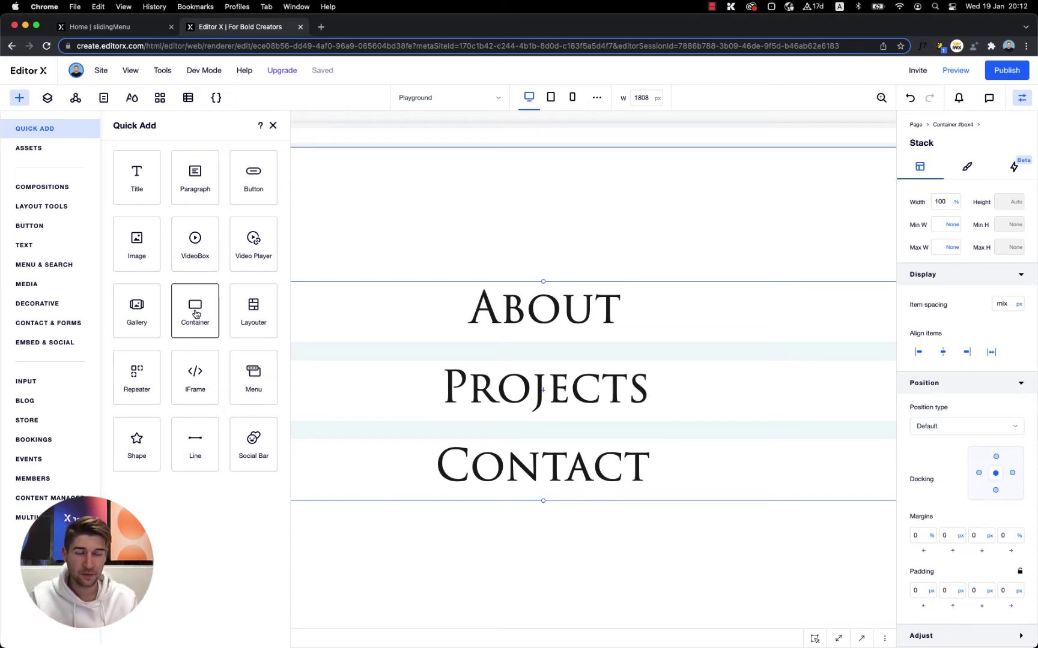
pyautogui.moveTo(195, 313); pyautogui.dragTo(345, 223)
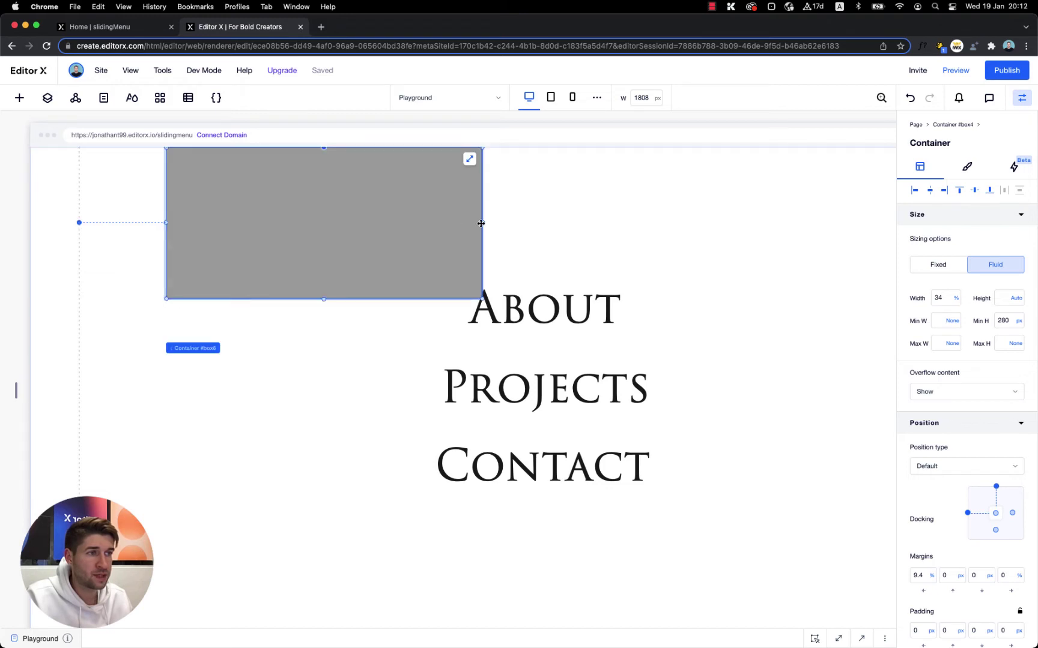
pyautogui.moveTo(481, 223); pyautogui.dragTo(47, 237)
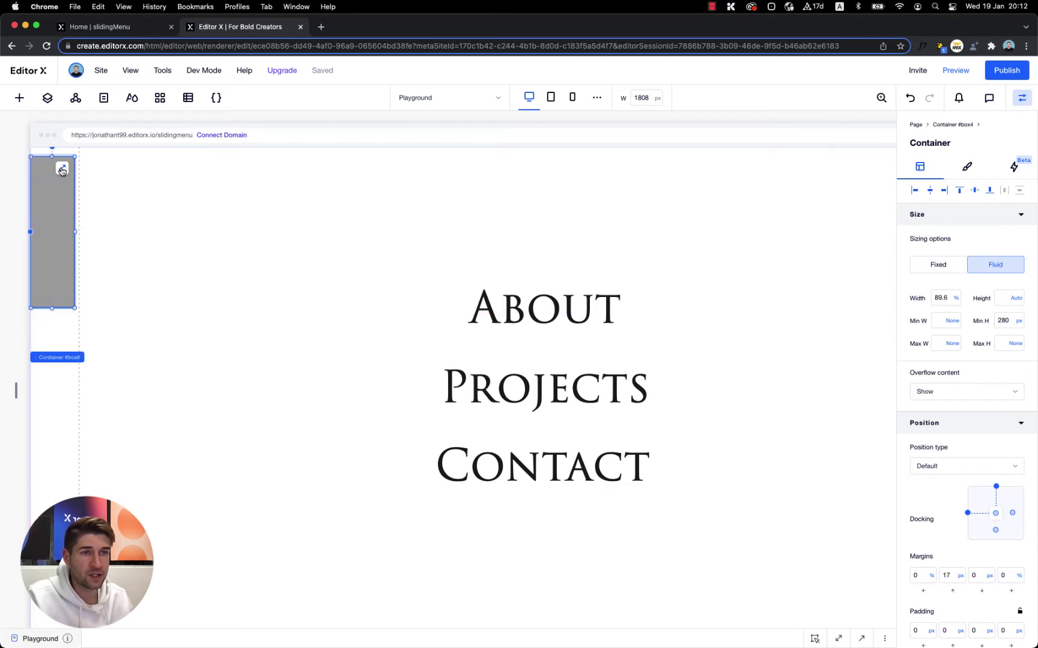
pyautogui.click(62, 168)
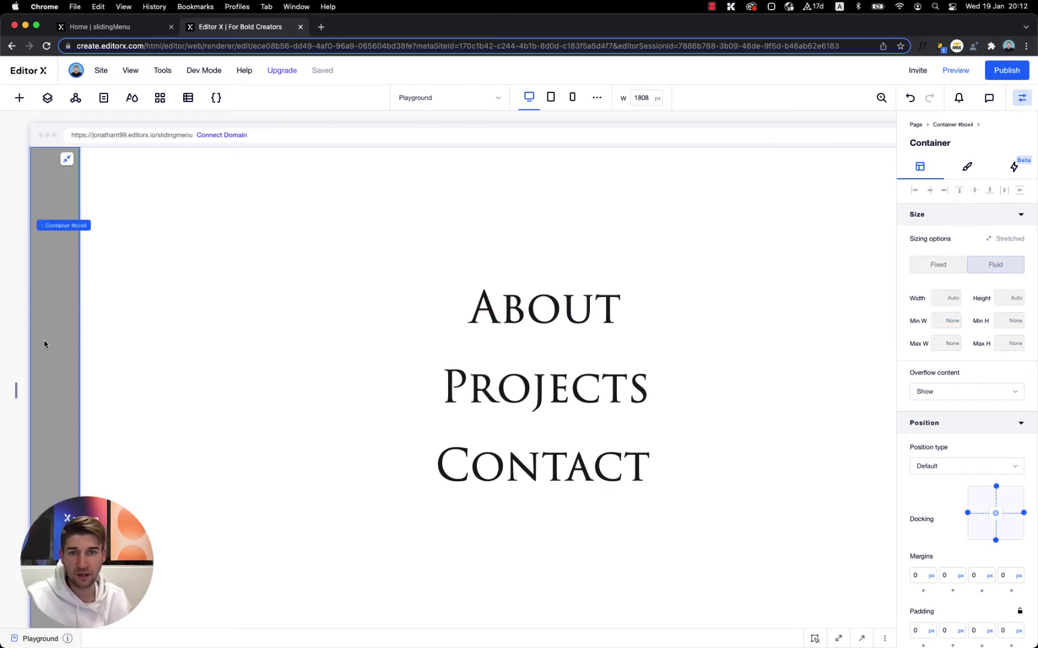
# Give the narrow strip a white background.
pyautogui.click(966, 167)
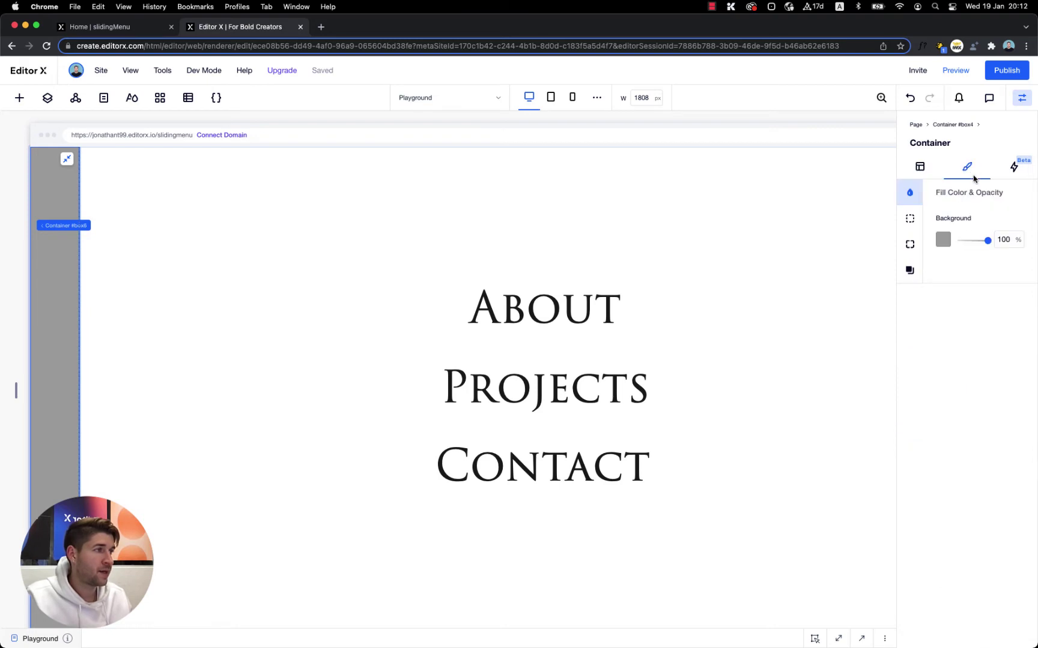
pyautogui.click(942, 242)
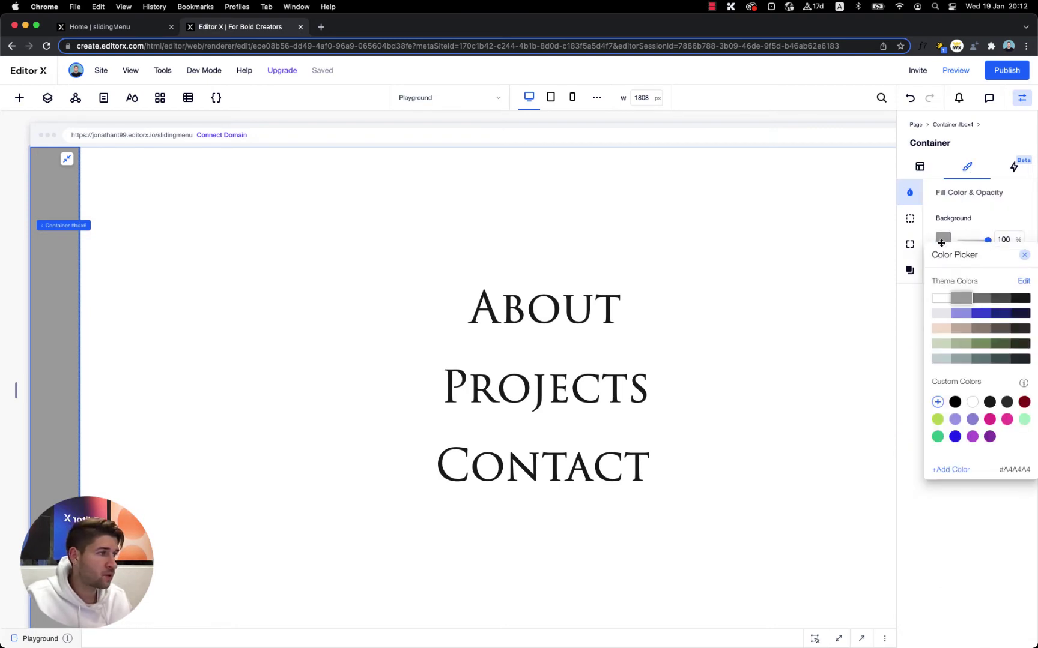
pyautogui.click(940, 303)
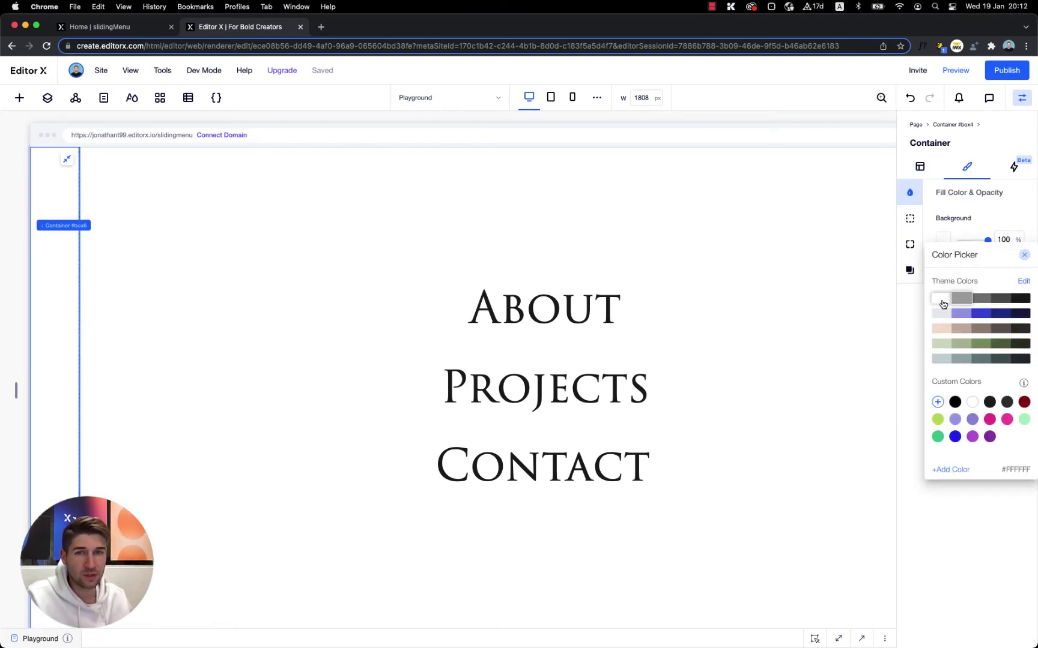
pyautogui.click(1023, 256)
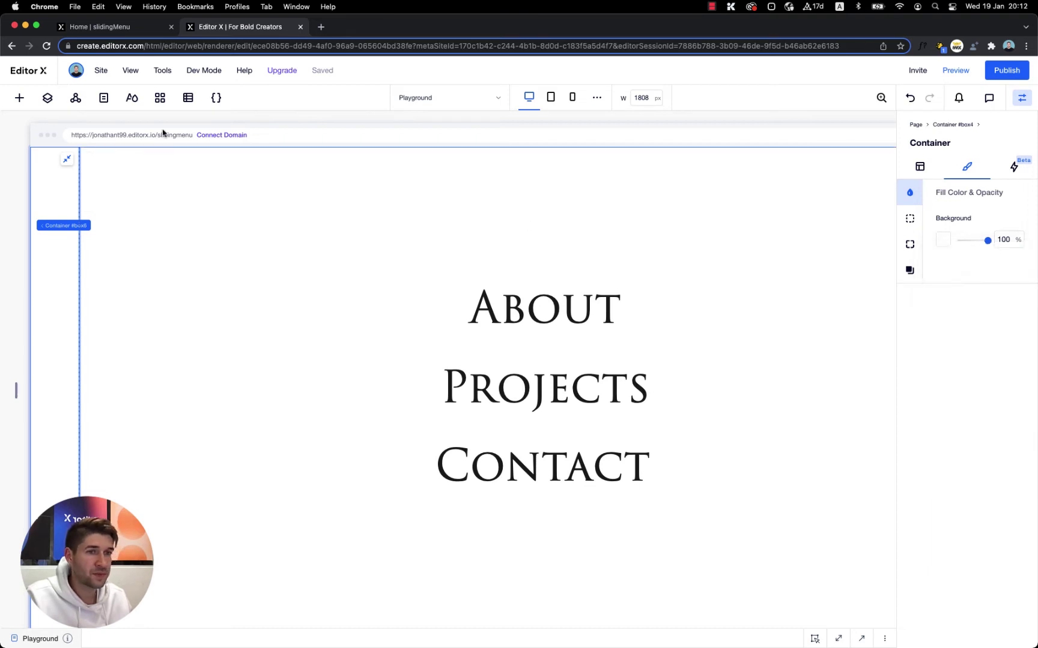
# Search the vector art library for 'menu' and add the Two Lines shape to the page.
pyautogui.click(27, 98)
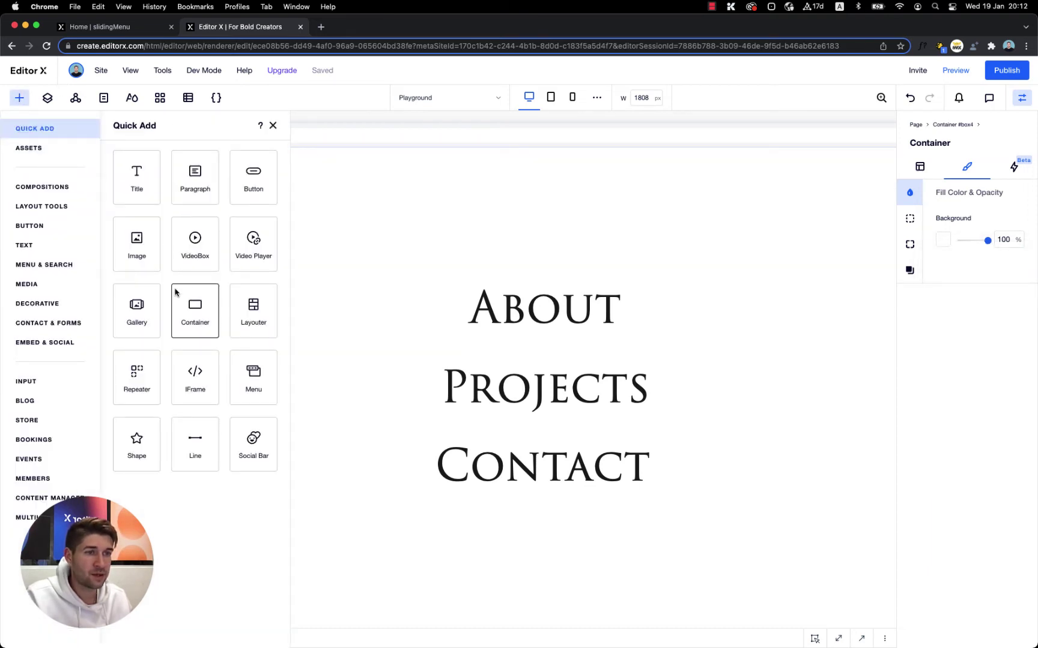
pyautogui.click(51, 308)
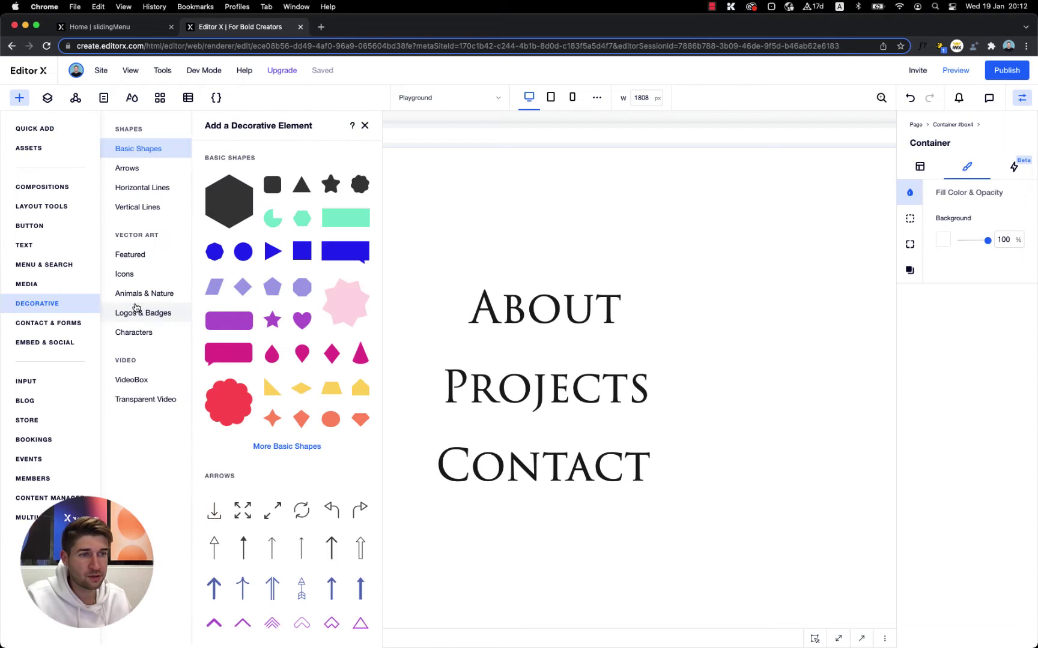
pyautogui.click(291, 446)
pyautogui.click(369, 161)
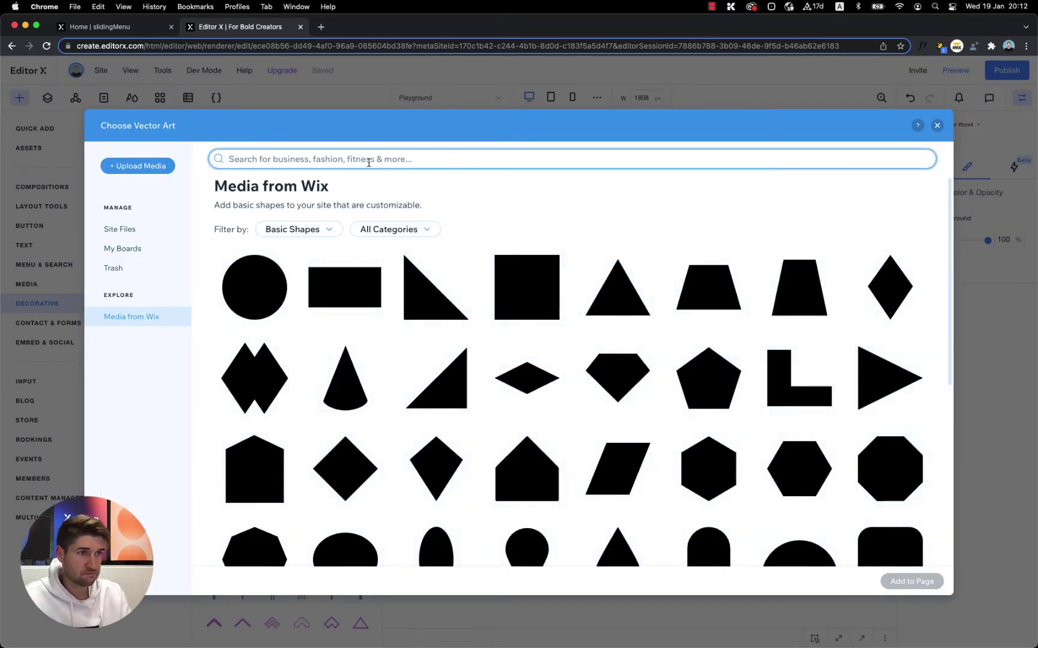
pyautogui.write('menu')
pyautogui.press('Return')
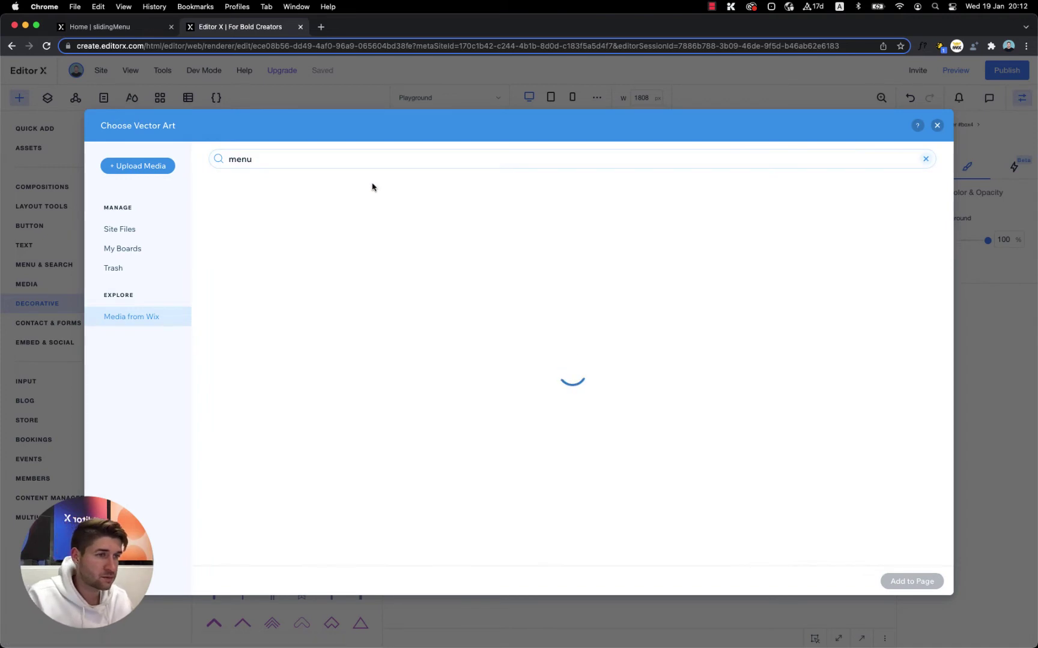
pyautogui.scroll(-3, 576, 251)
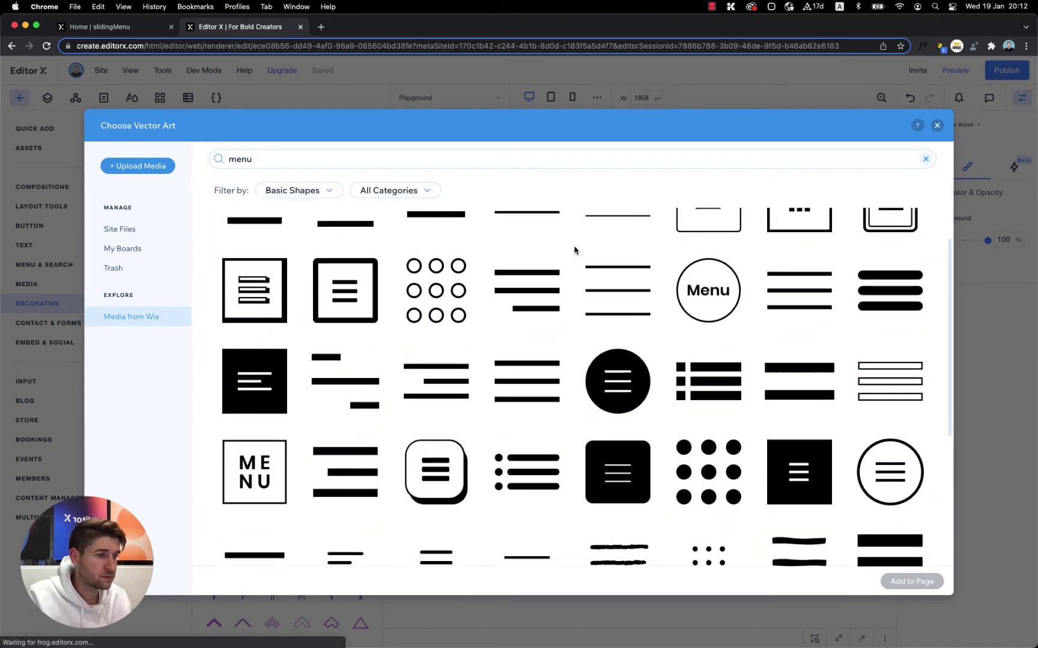
pyautogui.scroll(-8, 574, 250)
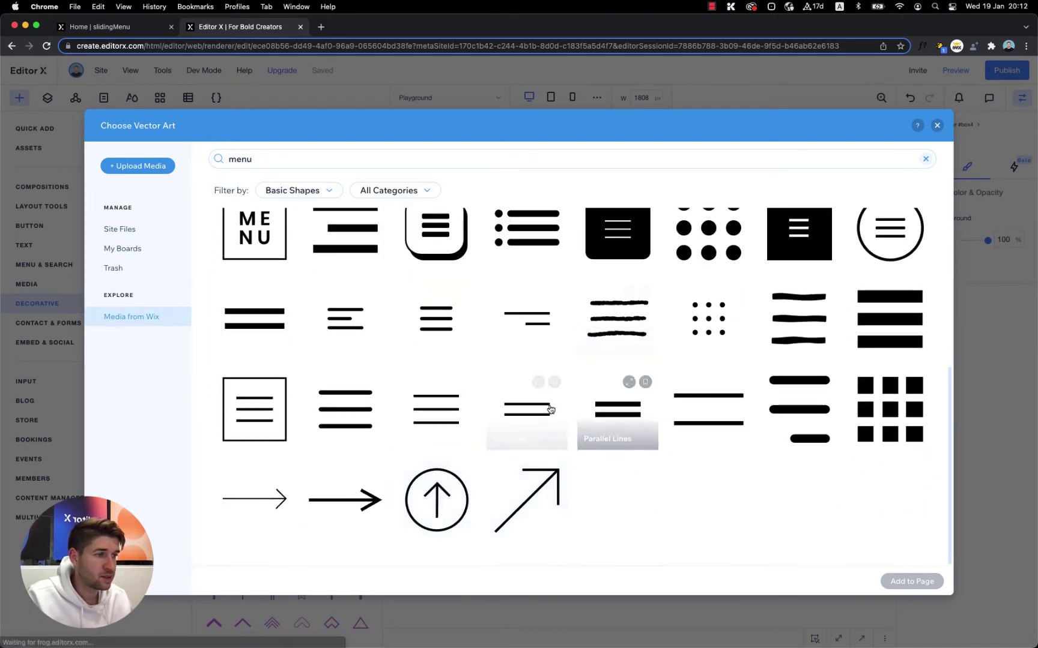
pyautogui.doubleClick(534, 408)
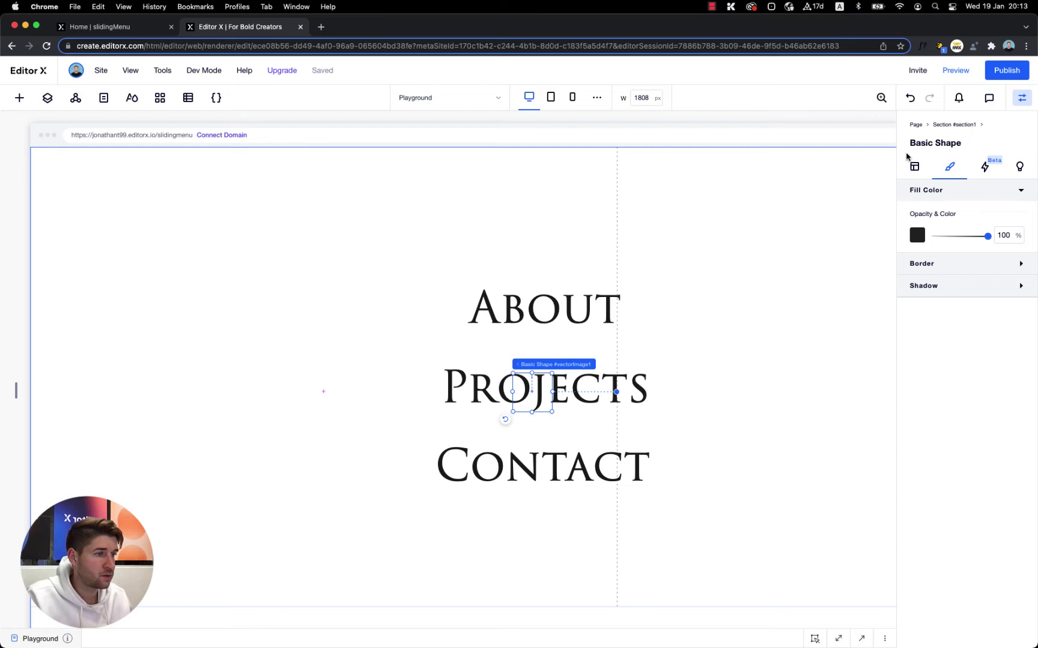
# Paste the menu shape into the white left strip and shrink its height.
pyautogui.click(90, 357)
pyautogui.click(46, 335)
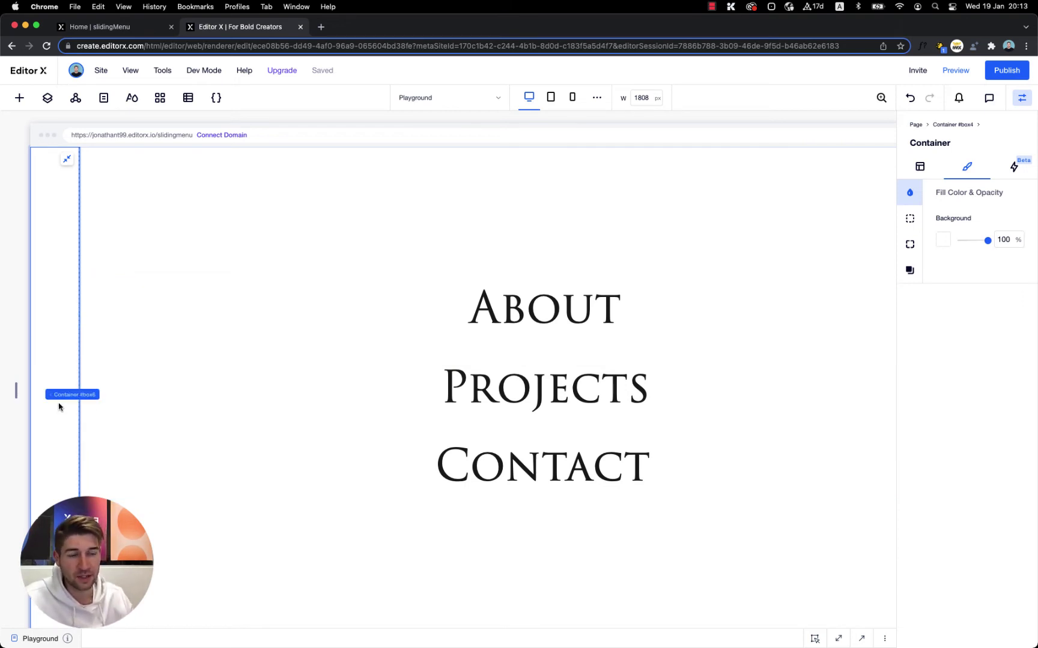
pyautogui.press('cmd+v')
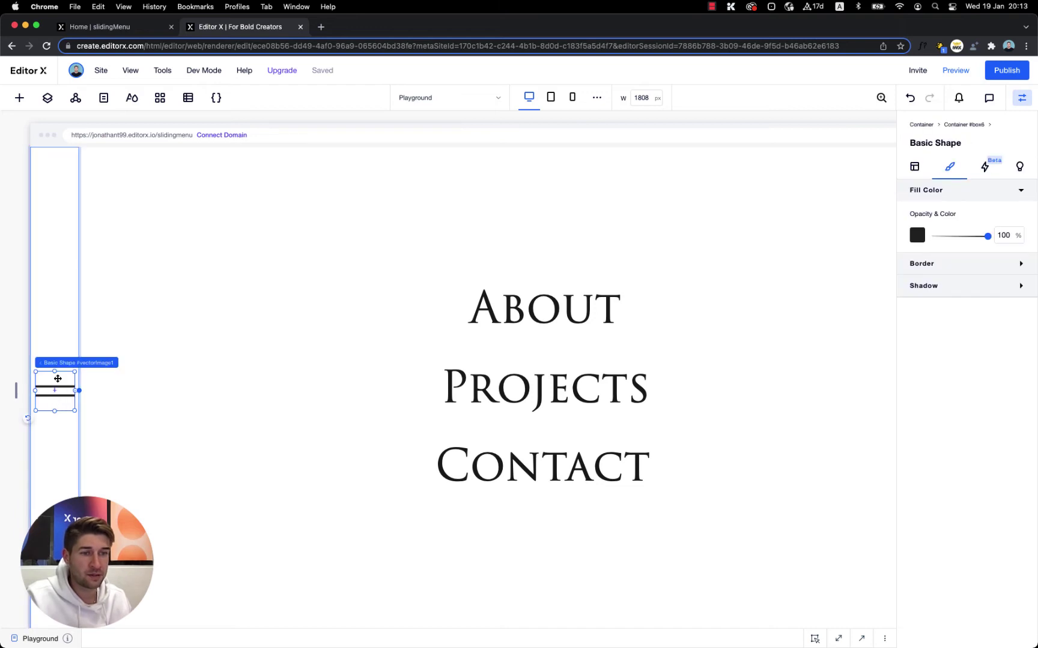
pyautogui.moveTo(56, 372); pyautogui.dragTo(55, 395)
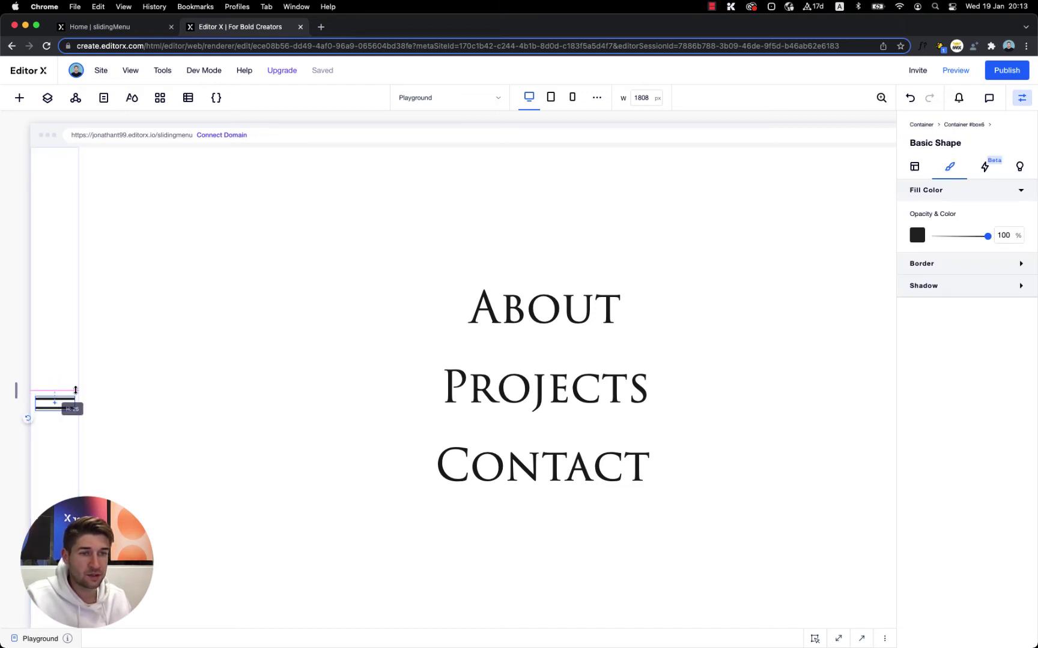
# Rotate the menu shape 90 degrees so it stands vertical.
pyautogui.click(913, 168)
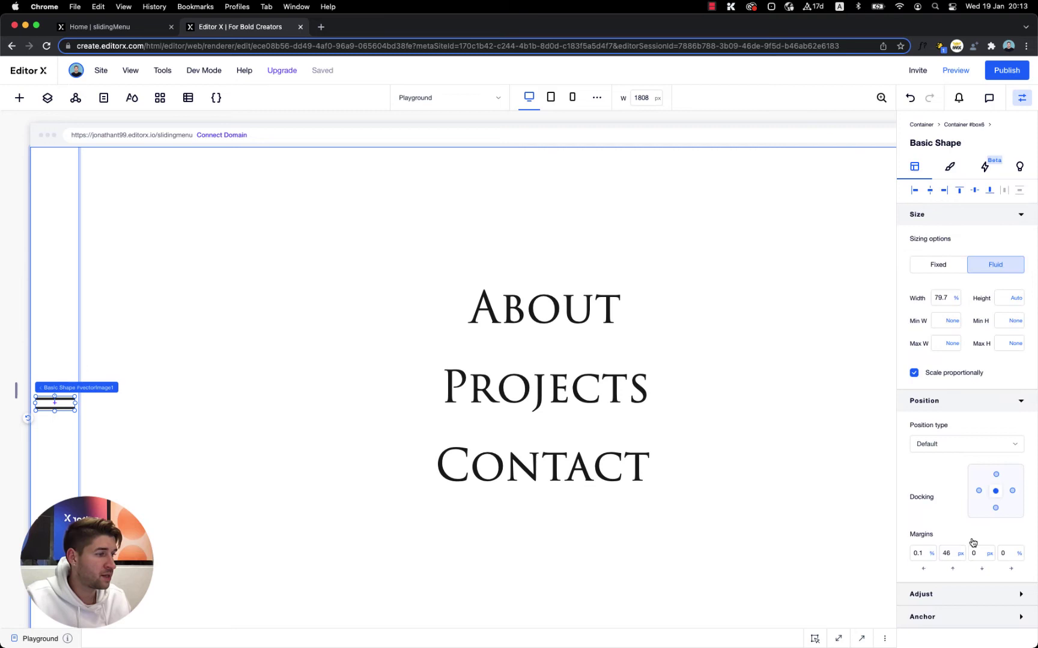
pyautogui.click(952, 595)
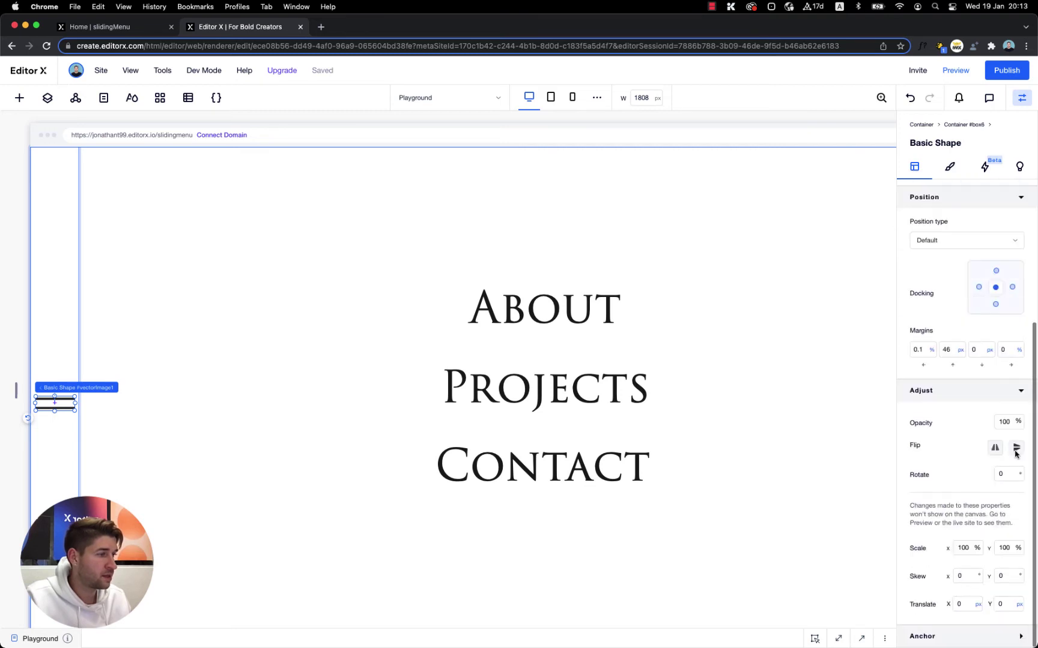
pyautogui.write('90')
pyautogui.press('Return')
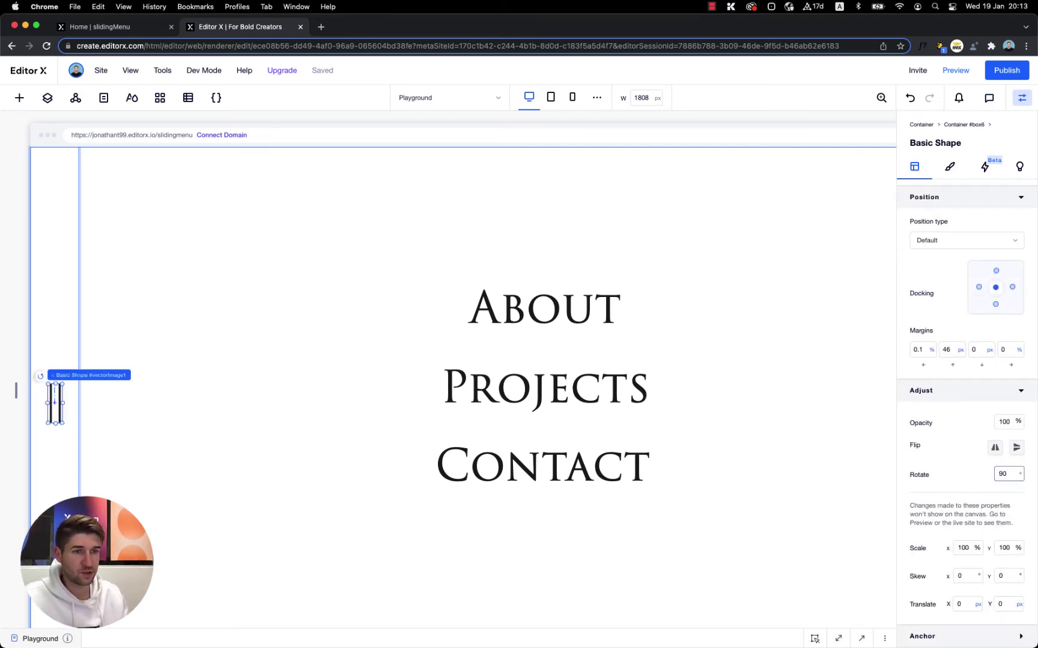
# Change the shape's width from 79.7% to 50% and centre it vertically in the strip.
pyautogui.scroll(6, 961, 277)
pyautogui.click(946, 300)
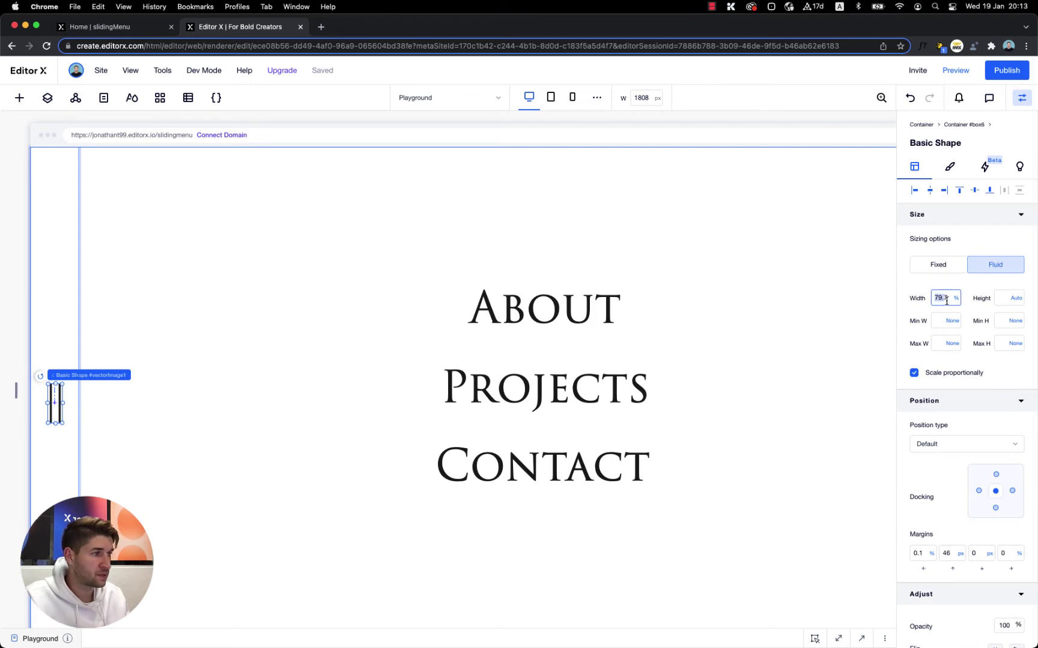
pyautogui.write('50')
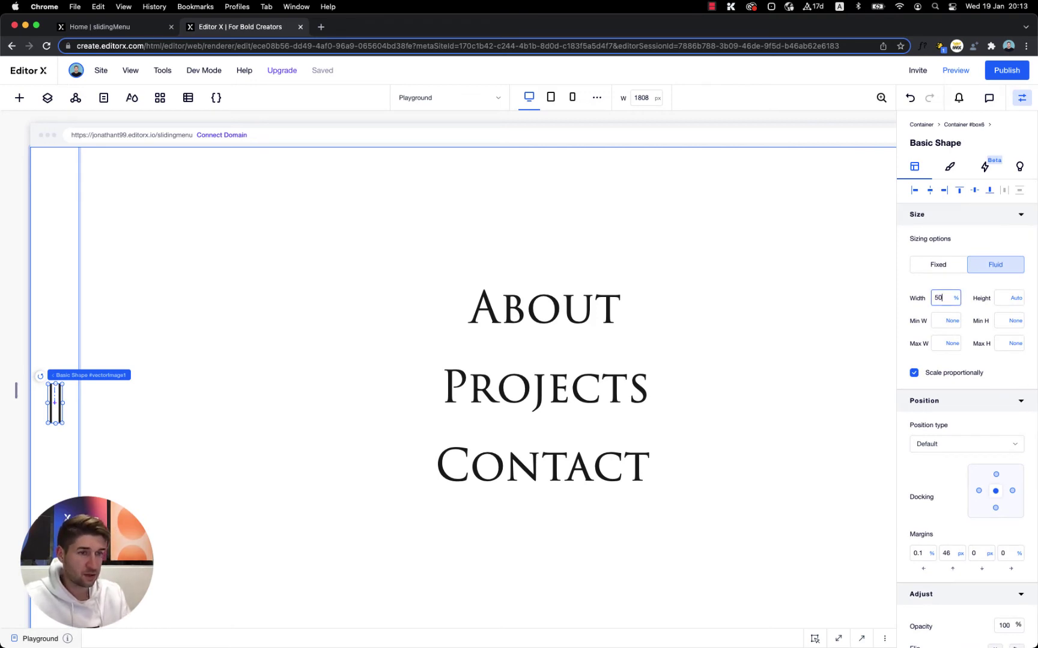
pyautogui.press('Return')
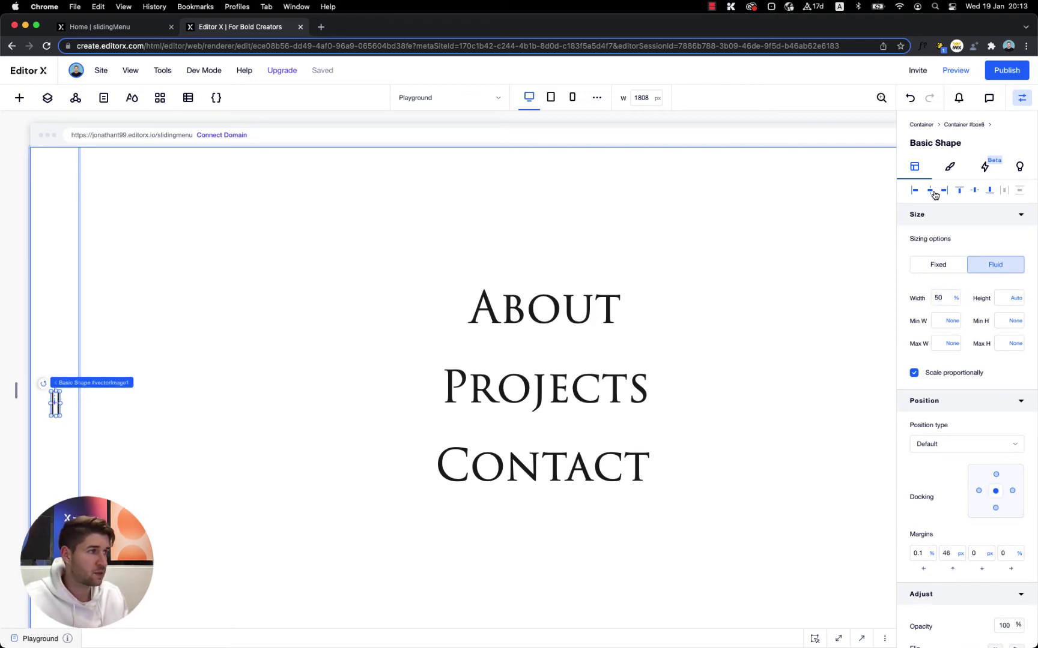
pyautogui.click(974, 191)
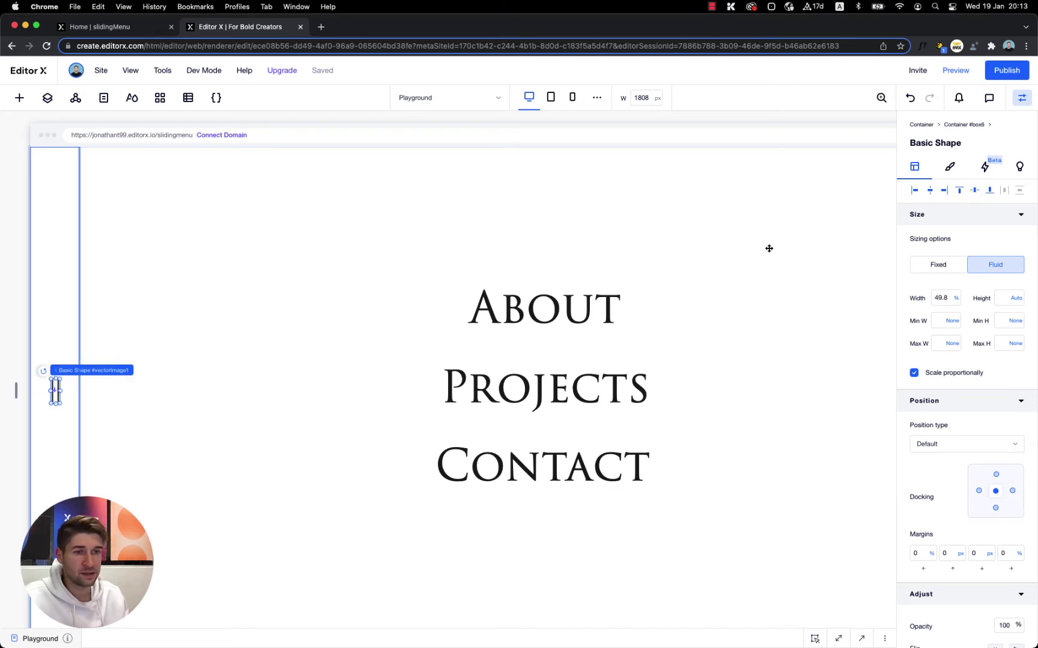
pyautogui.click(55, 306)
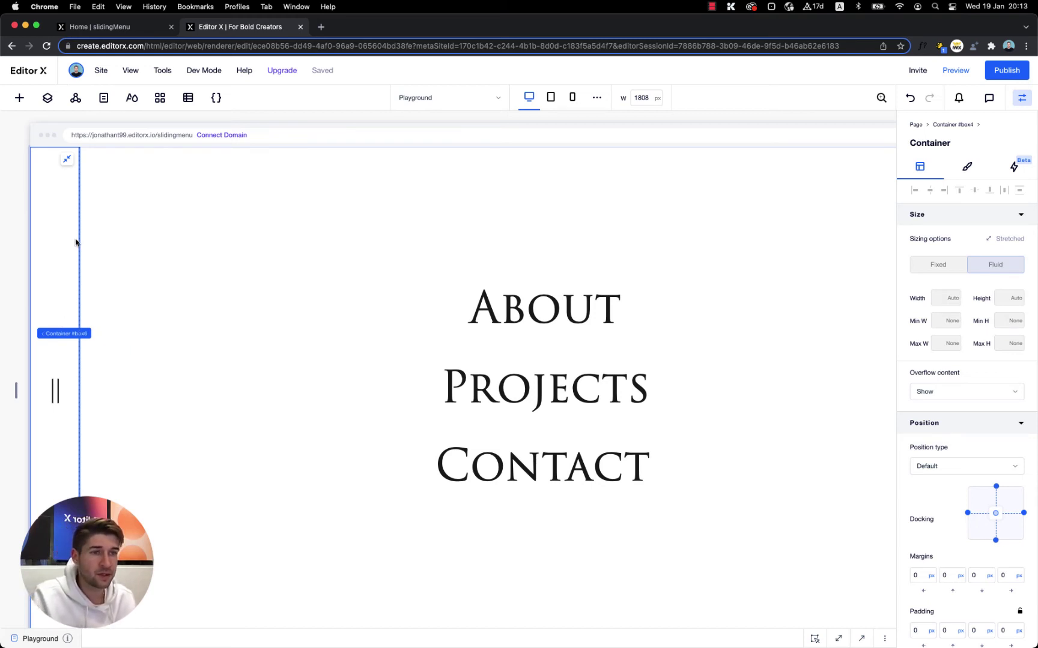
pyautogui.hscroll(3, 636, 329)
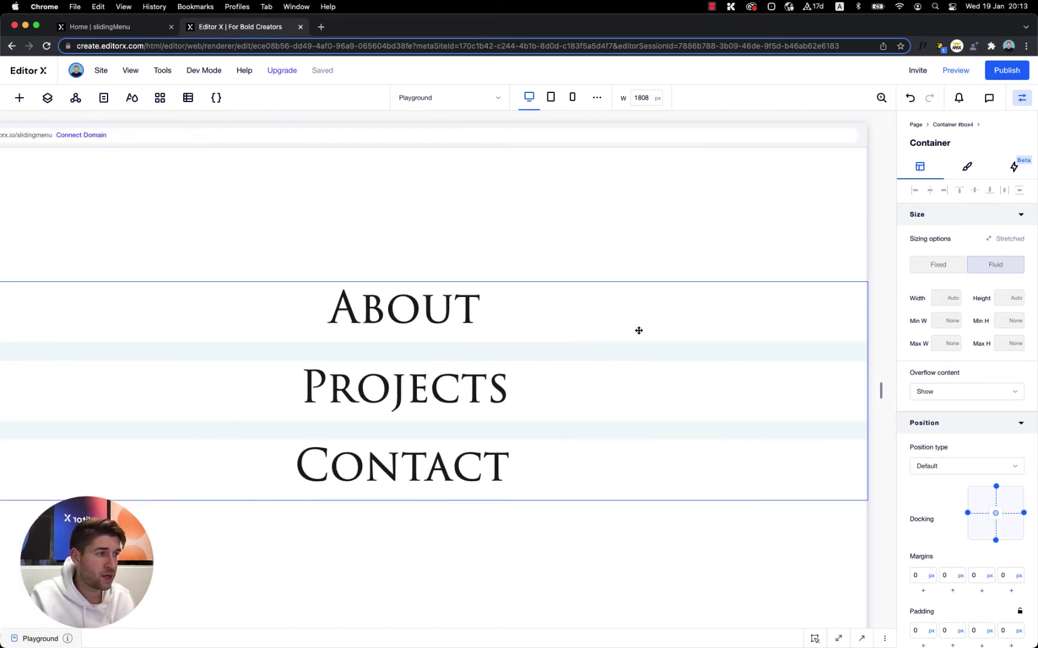
pyautogui.hscroll(-3, 419, 248)
# Undock the pinned menu panel to full width and give it a -95% right margin.
pyautogui.click(284, 209)
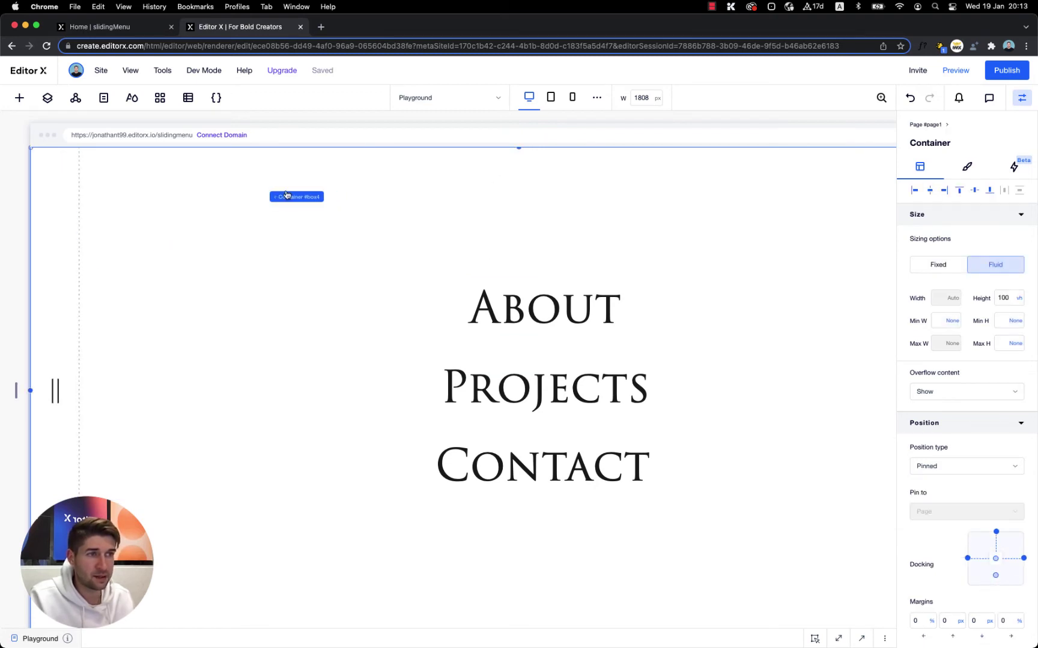
pyautogui.scroll(-3, 971, 540)
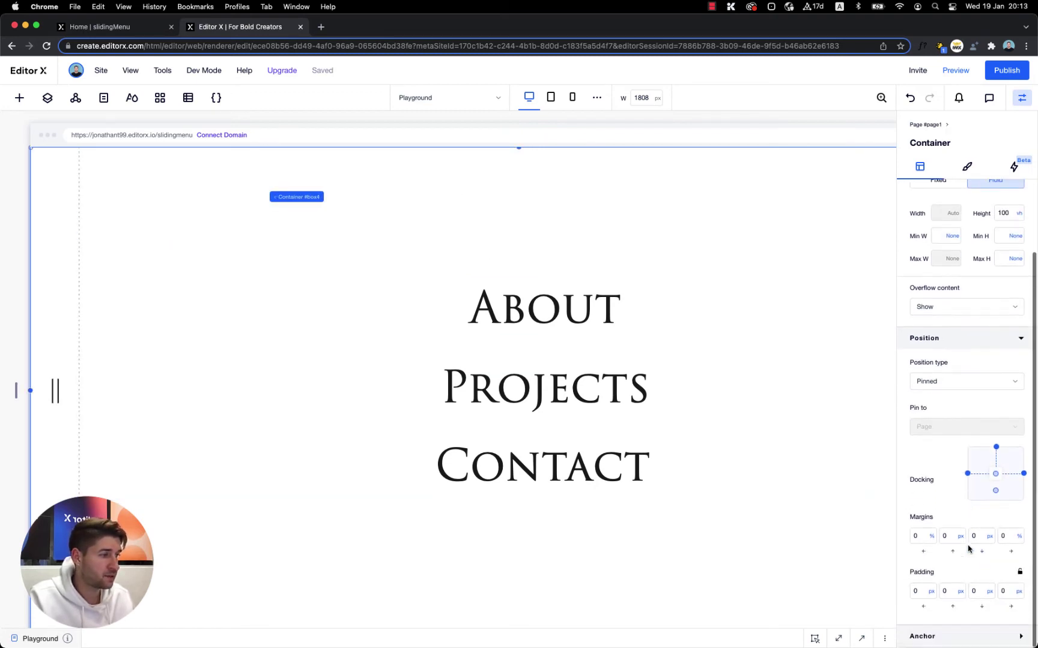
pyautogui.click(968, 476)
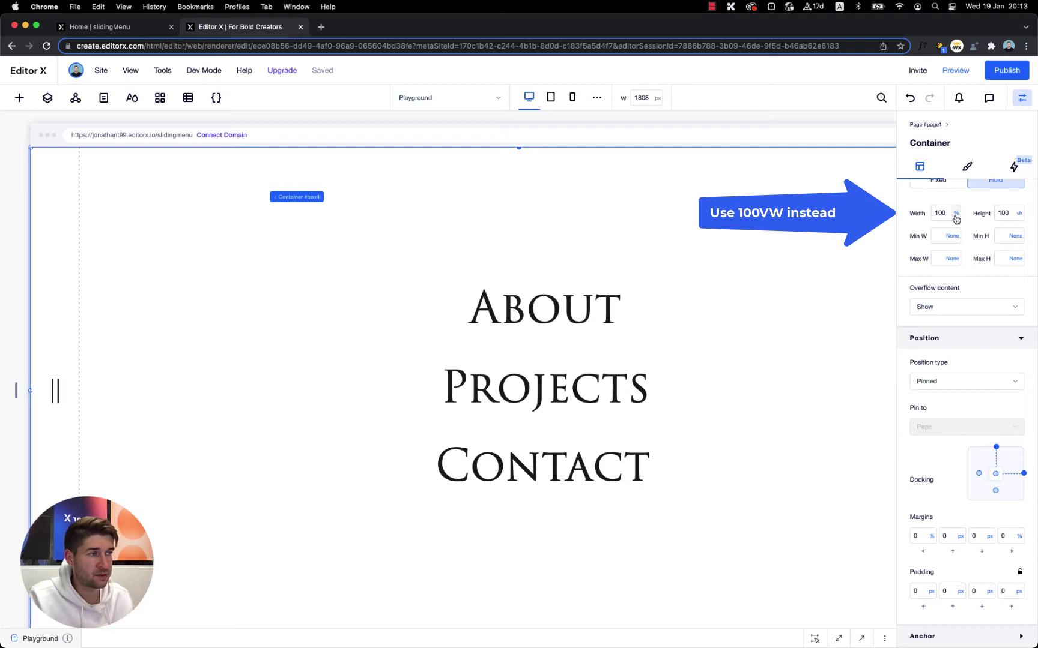
pyautogui.click(1003, 537)
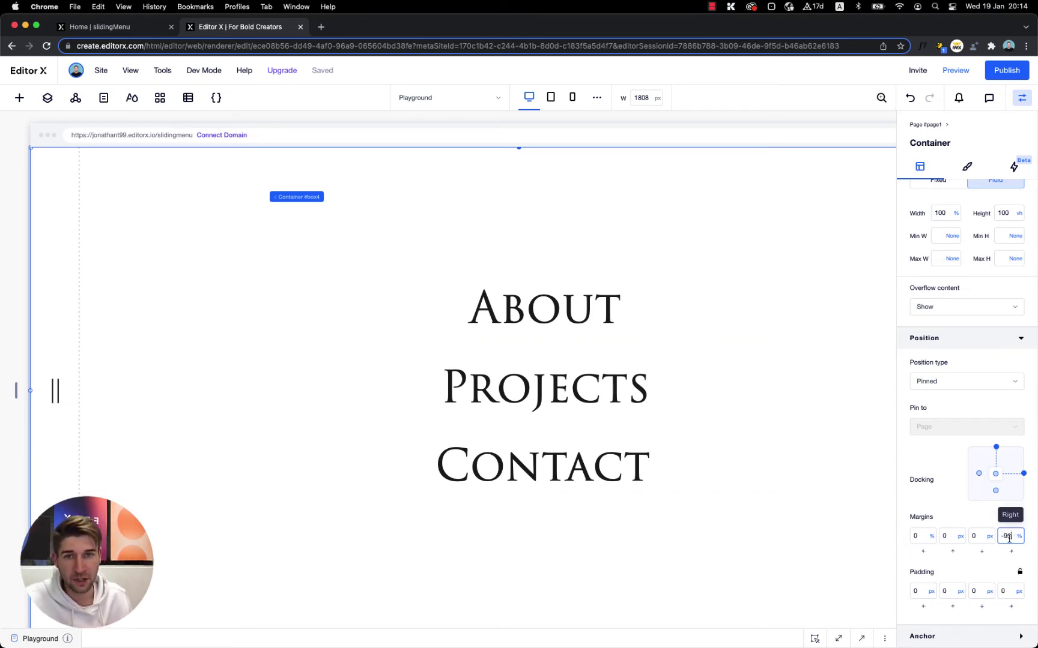
pyautogui.press('Return')
pyautogui.hscroll(10, 658, 419)
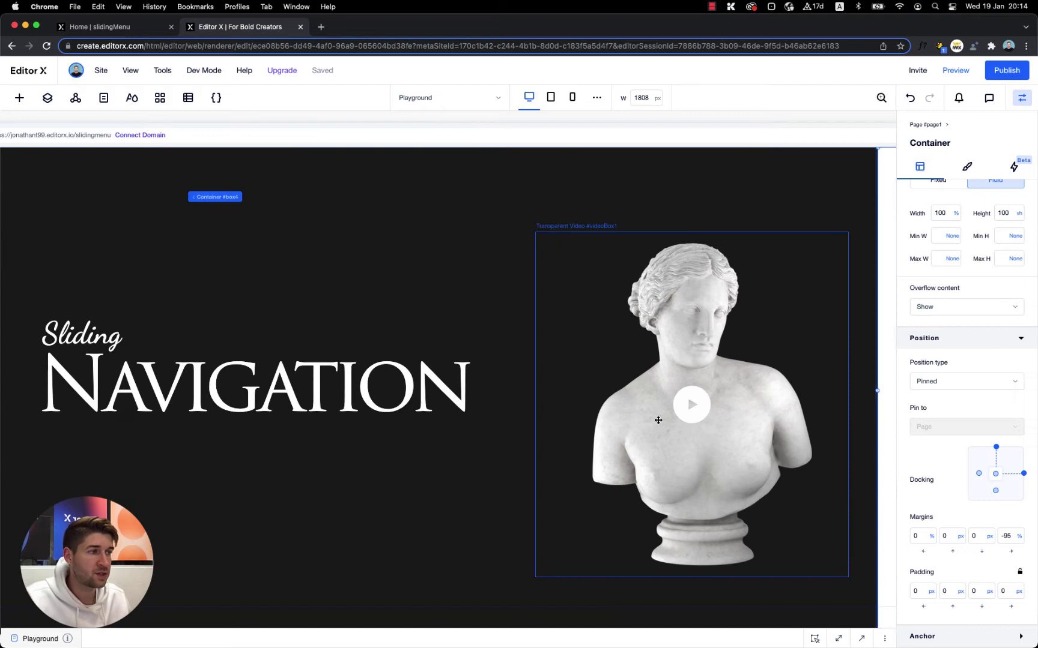
pyautogui.hscroll(8, 689, 289)
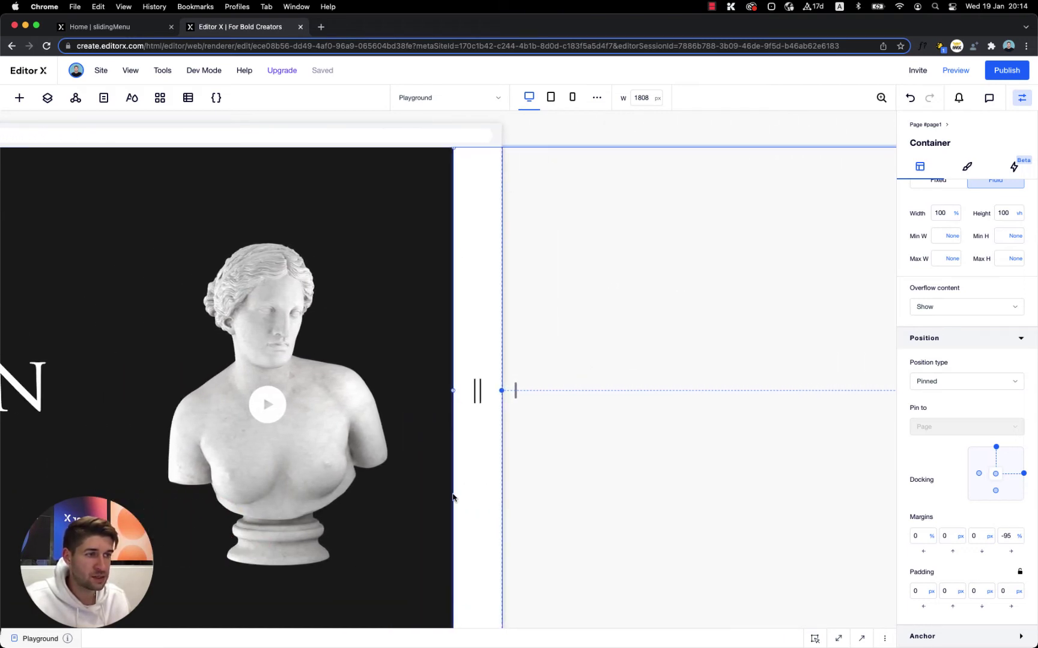
pyautogui.hscroll(-3, 473, 301)
pyautogui.hscroll(-8, 454, 198)
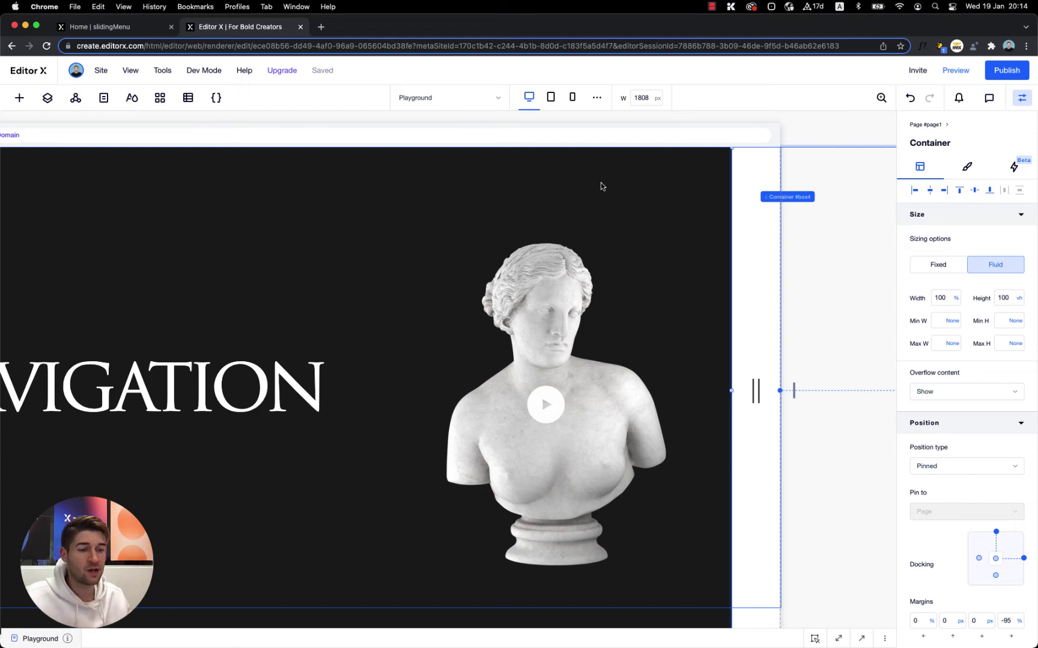
# With the page code open, change the menu panel's ID from box4 to nav.
pyautogui.click(42, 638)
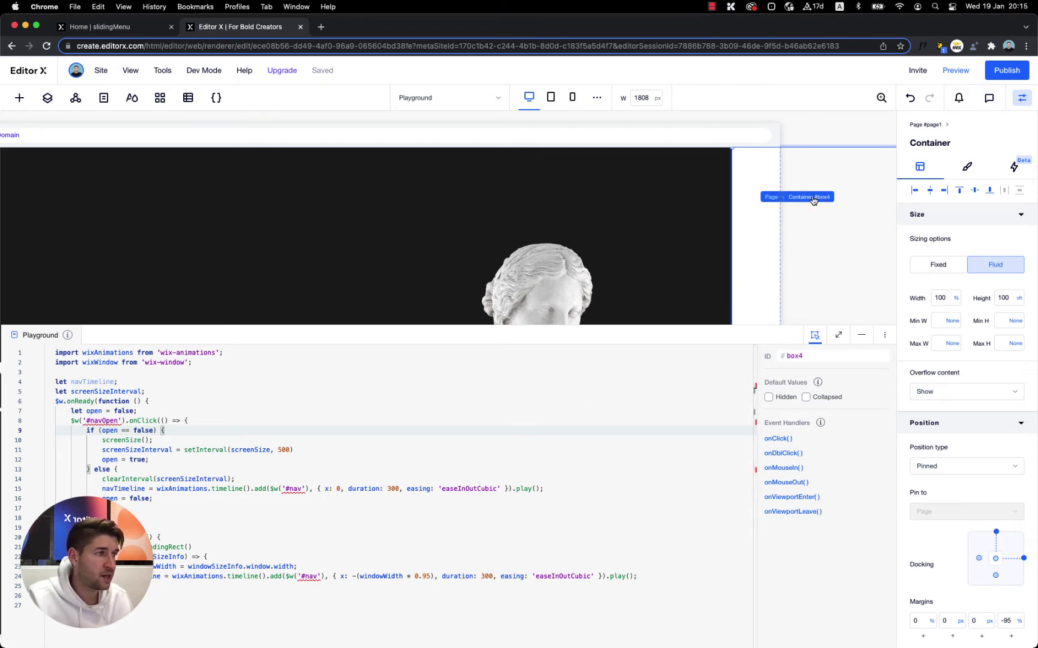
pyautogui.click(822, 361)
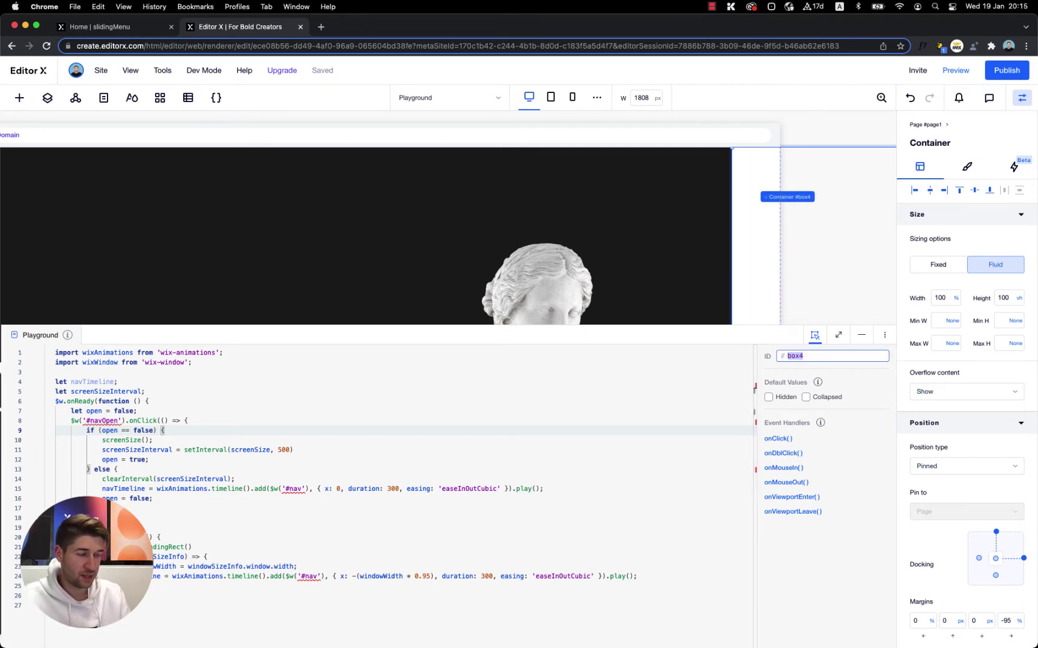
pyautogui.write('navOpen')
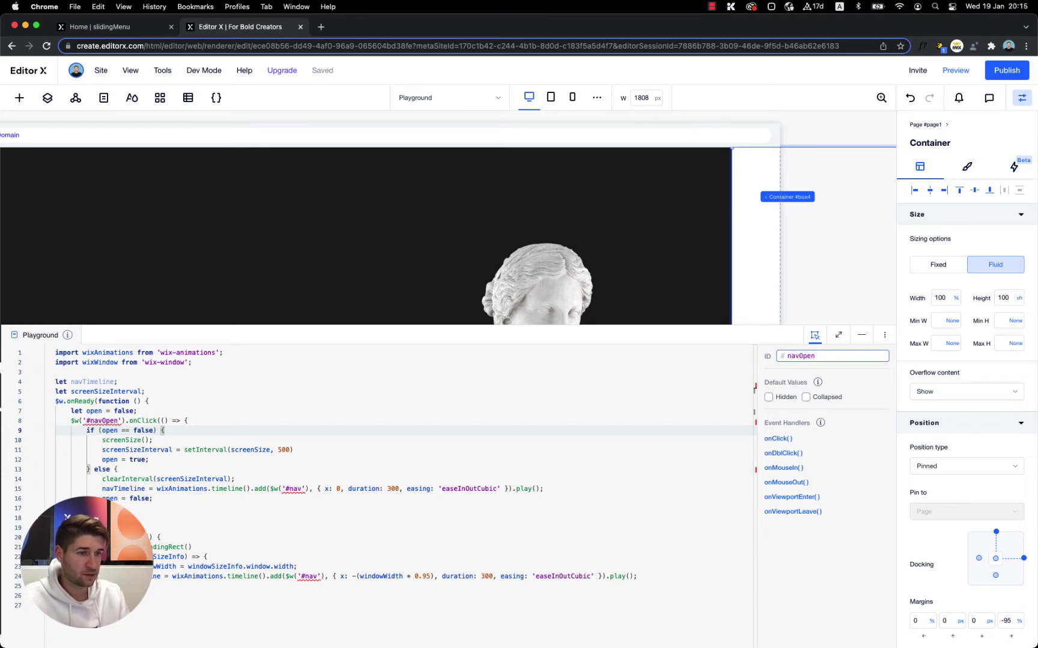
pyautogui.hotkey('ctrl', 'a')
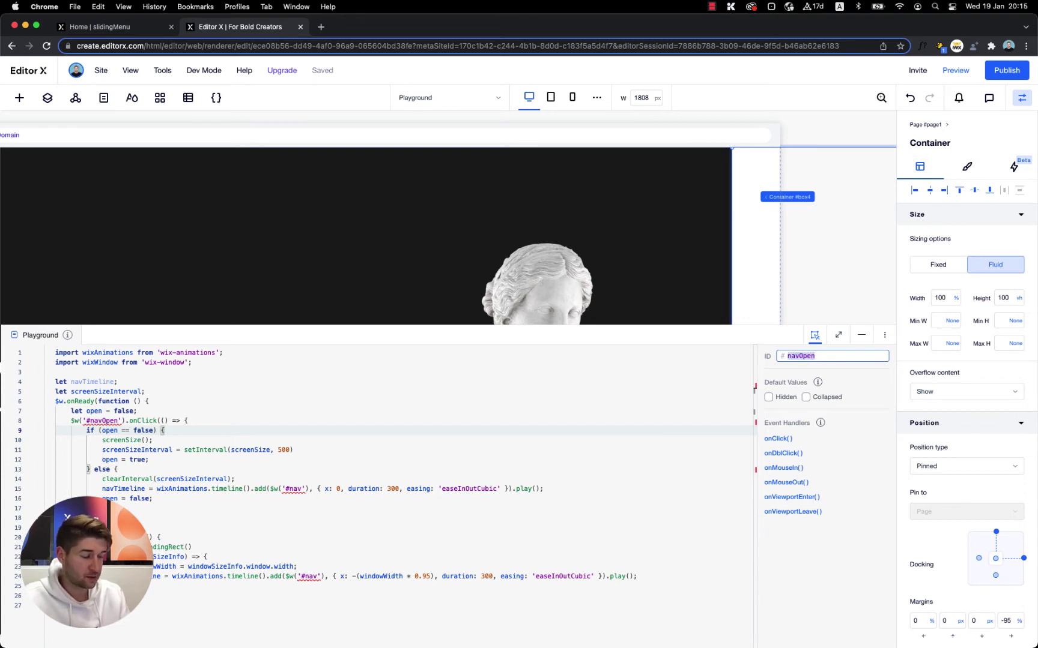
pyautogui.write('nav')
pyautogui.press('Return')
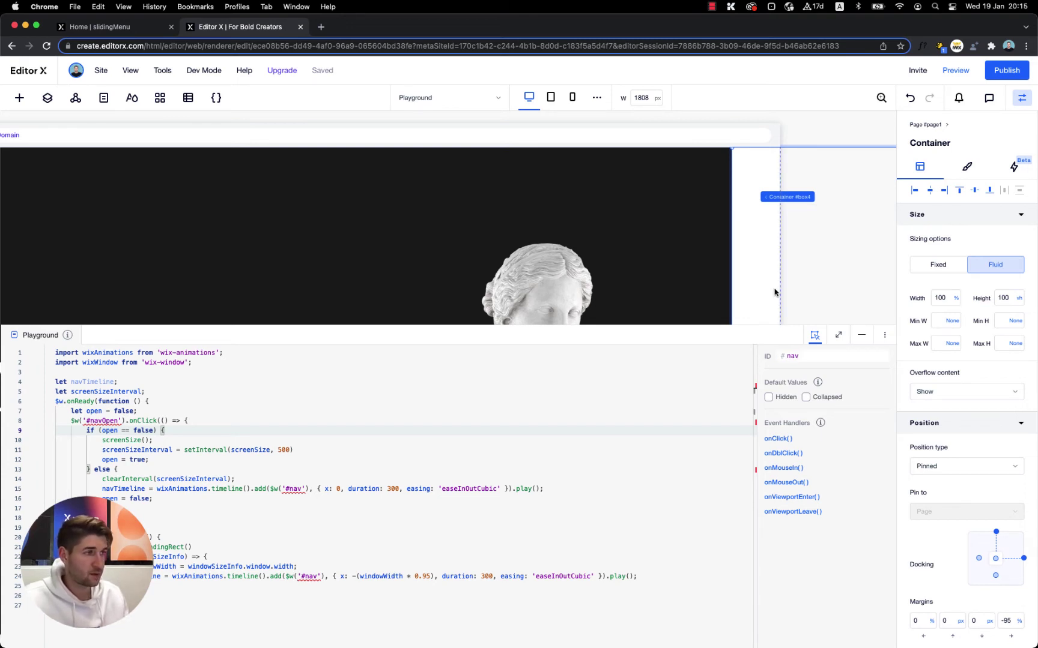
# Set the inner icon strip's ID to navOpen.
pyautogui.click(755, 225)
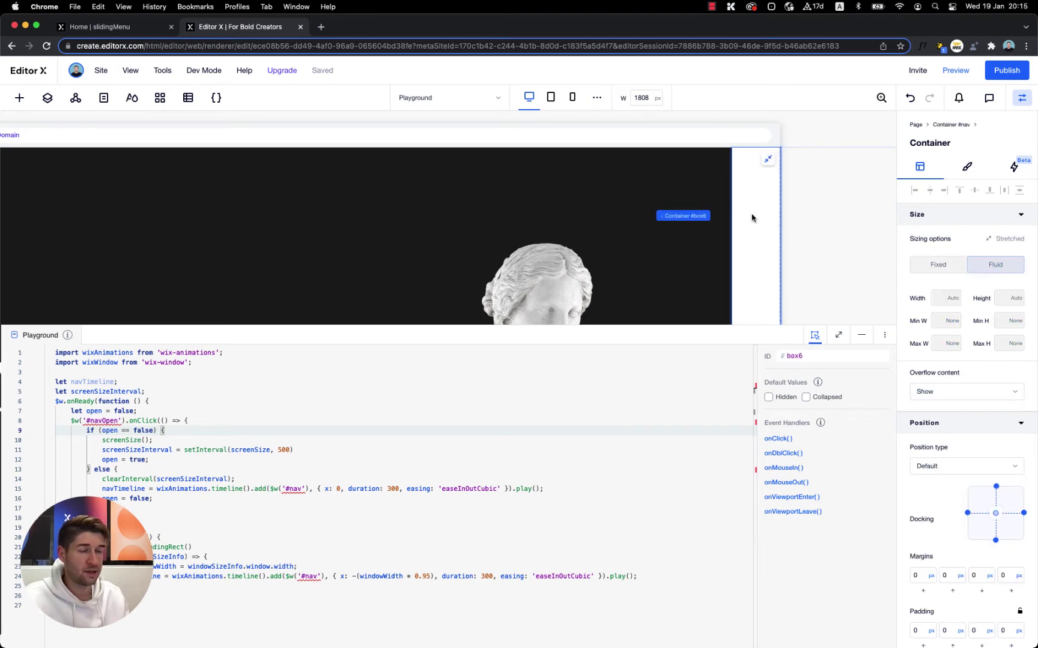
pyautogui.click(833, 359)
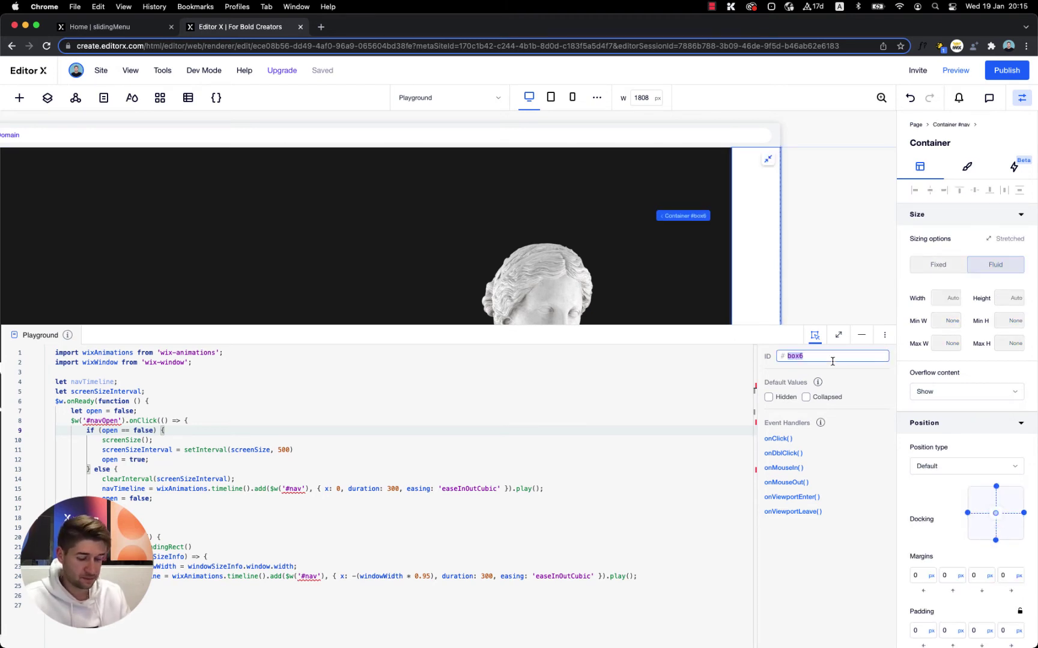
pyautogui.write('navOpen')
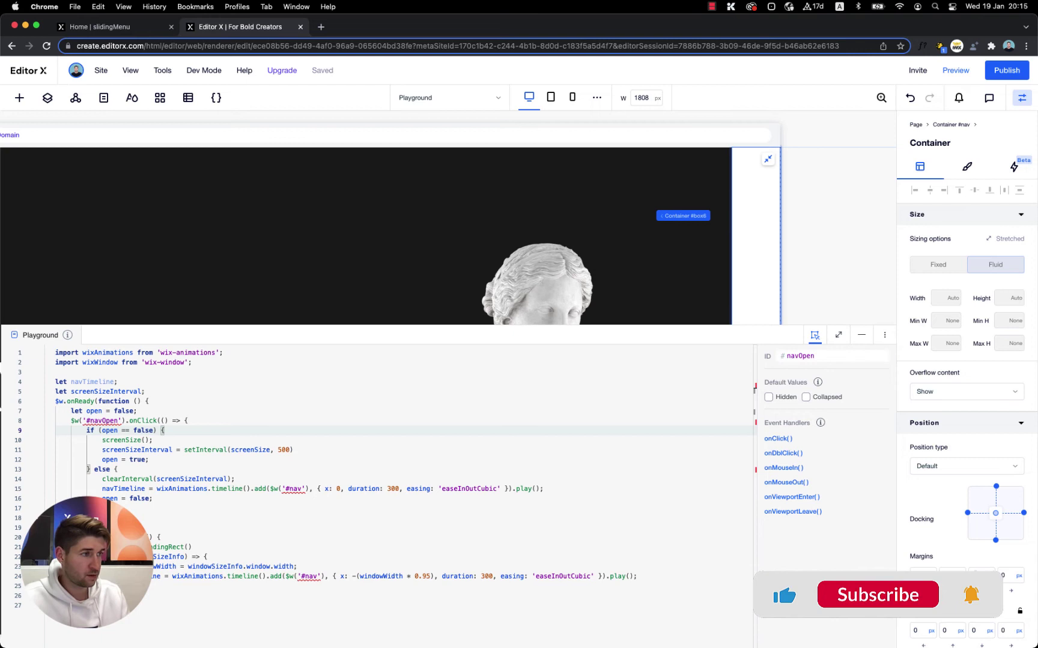
# Check the navOpen and nav references and onReady in the code, then collapse the code panel.
pyautogui.click(126, 424)
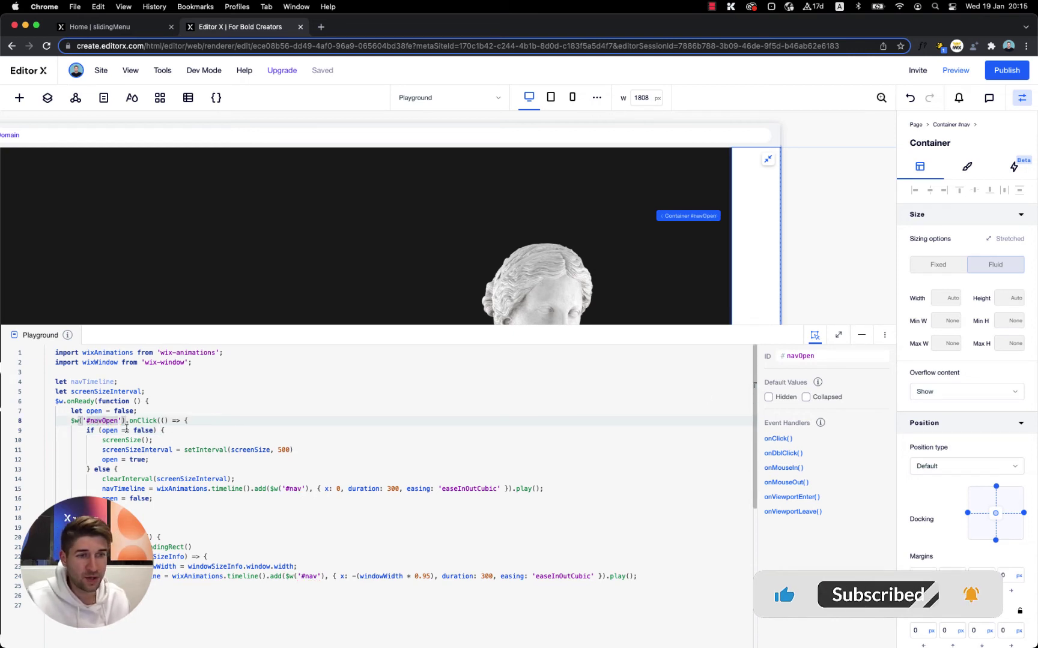
pyautogui.click(297, 489)
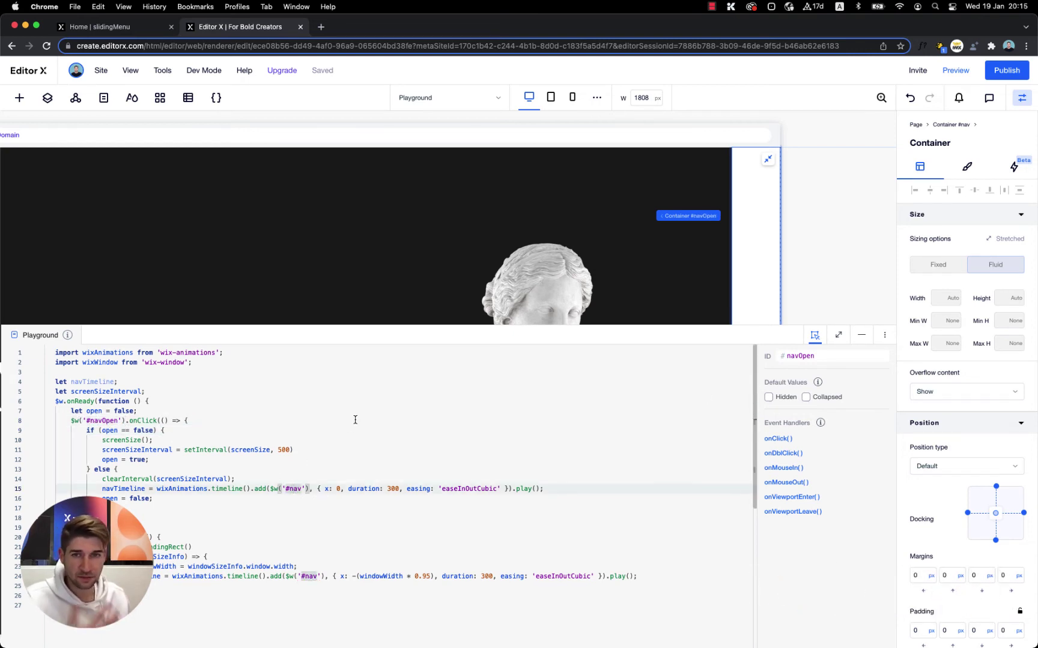
pyautogui.click(101, 421)
pyautogui.click(179, 400)
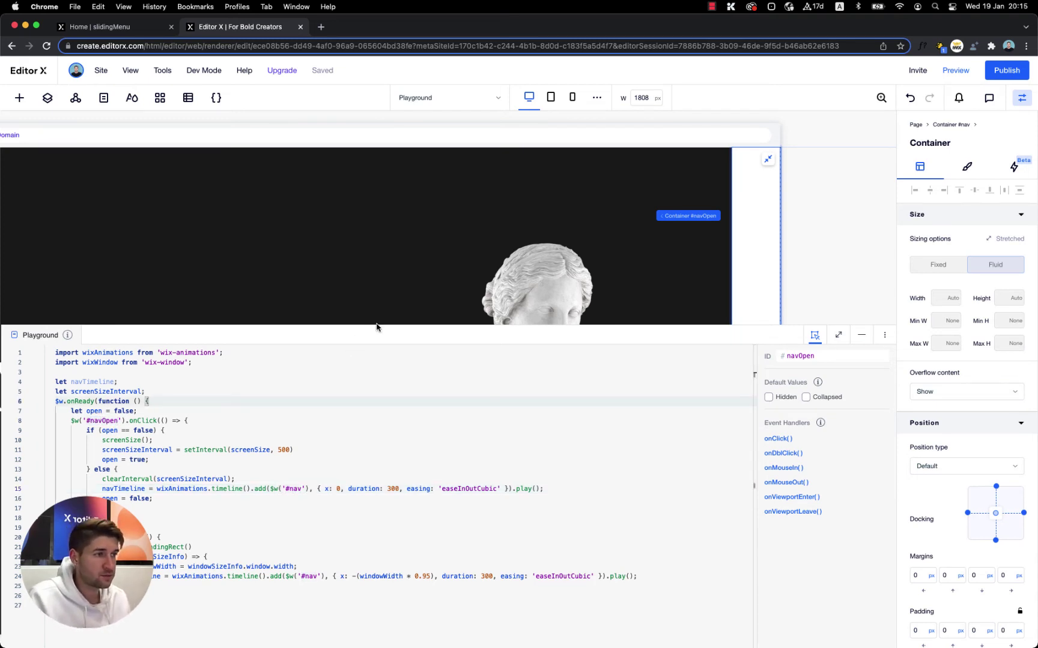
pyautogui.moveTo(376, 325); pyautogui.dragTo(377, 445)
pyautogui.click(861, 455)
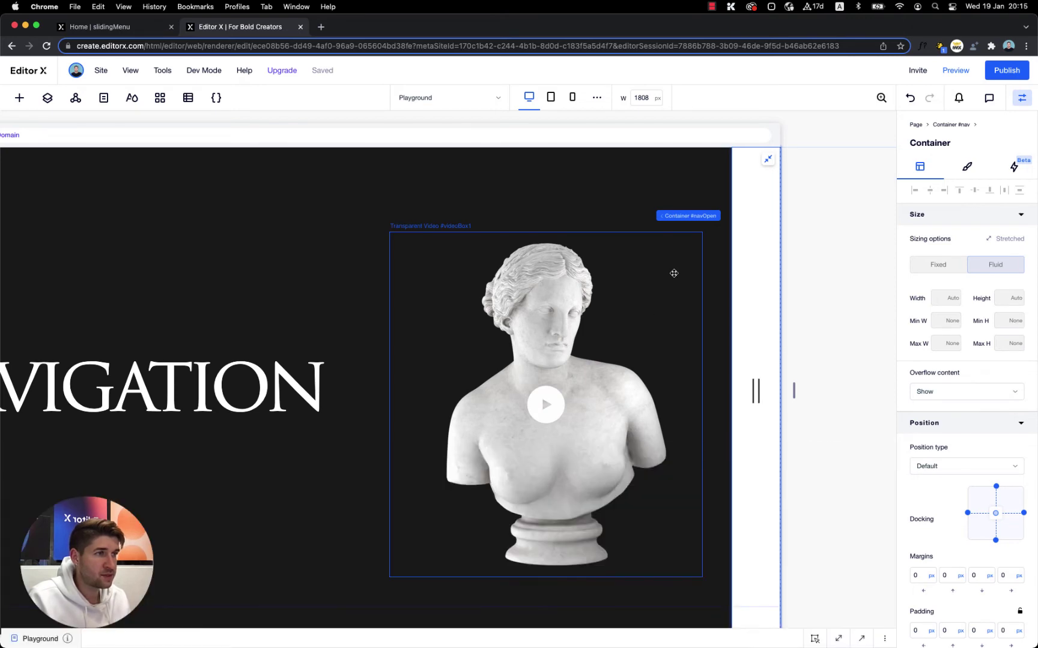
# Preview the tablet breakpoint, restore the 1620 px desktop canvas and scroll to the navOpen strip.
pyautogui.click(551, 106)
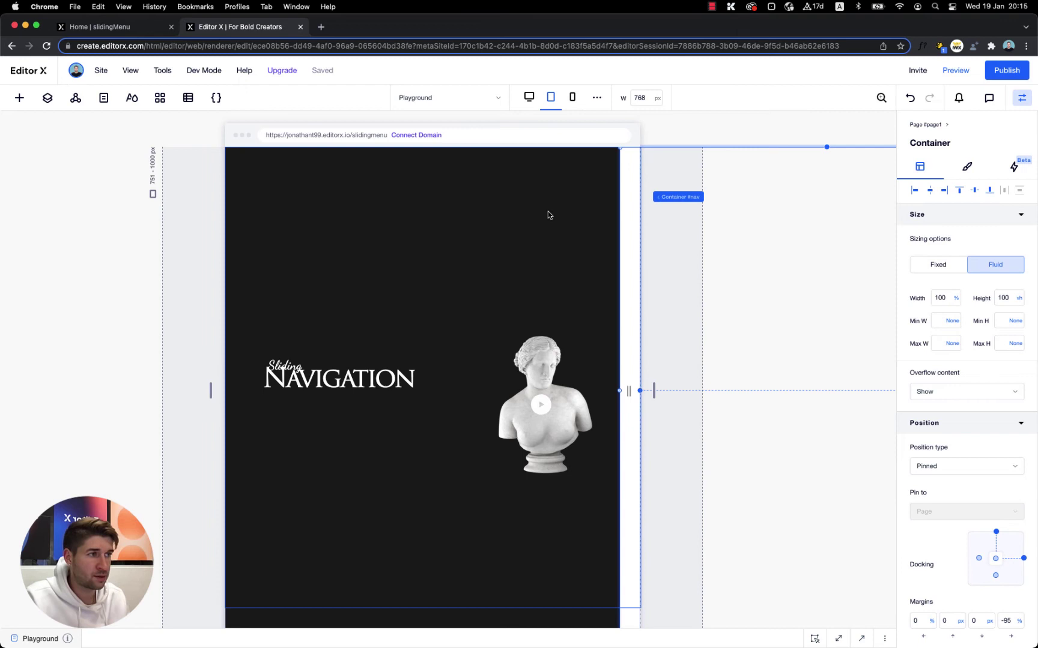
pyautogui.moveTo(654, 390); pyautogui.dragTo(846, 394)
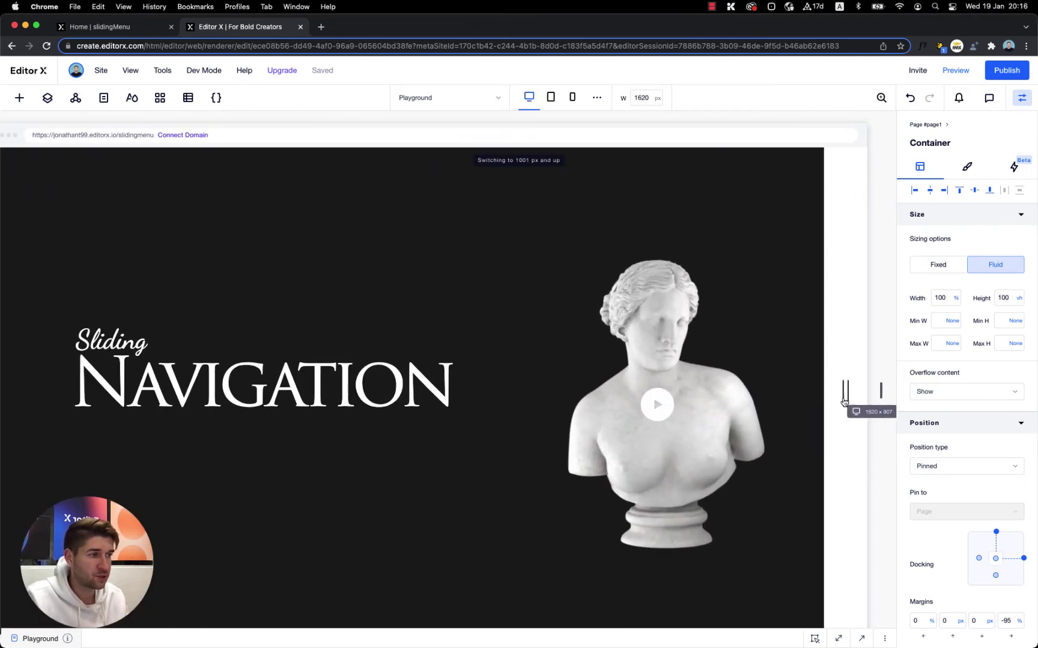
pyautogui.click(560, 269)
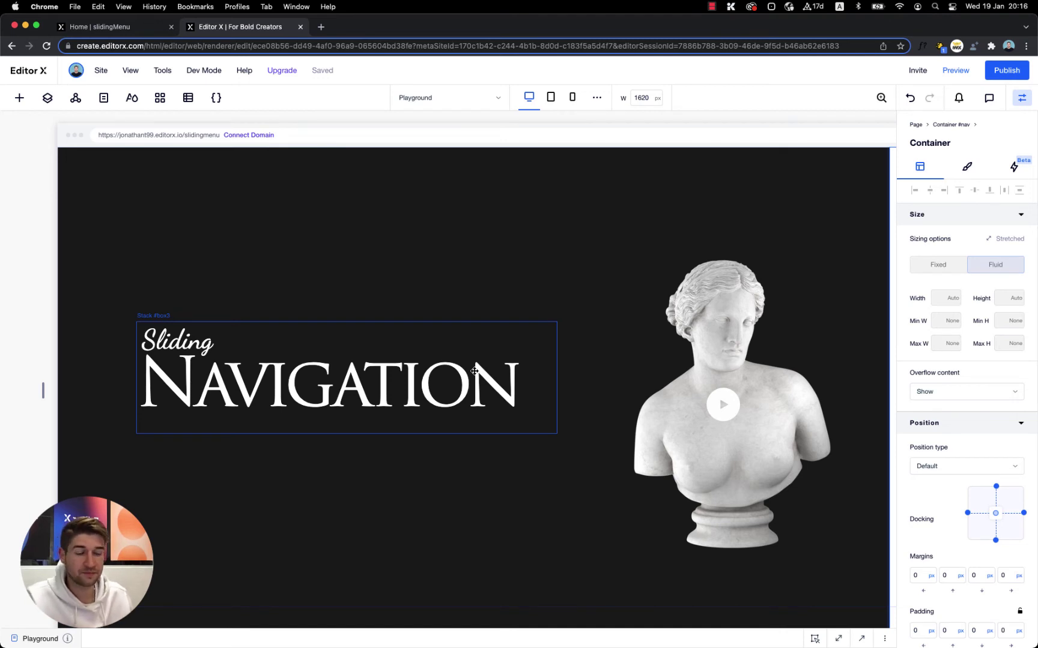
pyautogui.hscroll(5, 273, 475)
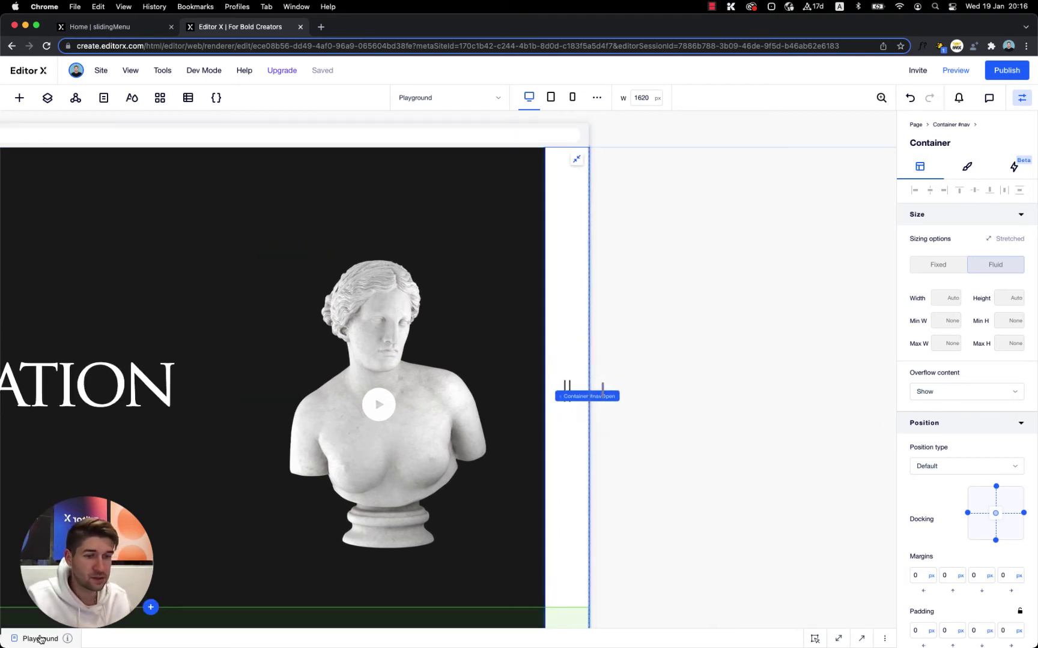
# Open and enlarge the code panel, then highlight the wix-animations and wix-window imports.
pyautogui.click(36, 639)
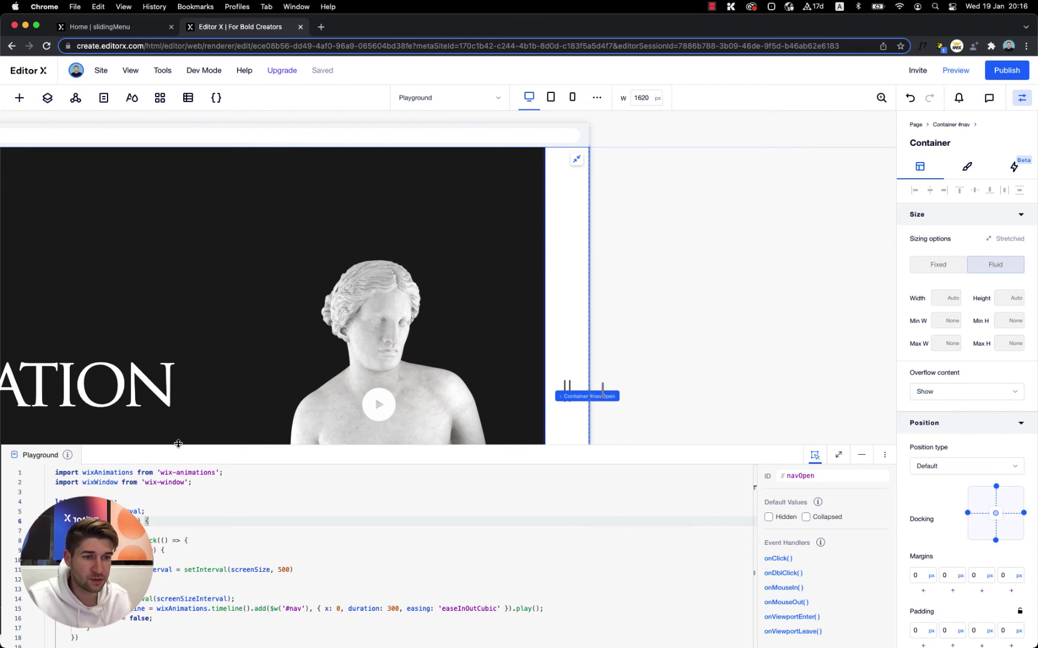
pyautogui.moveTo(179, 444); pyautogui.dragTo(180, 282)
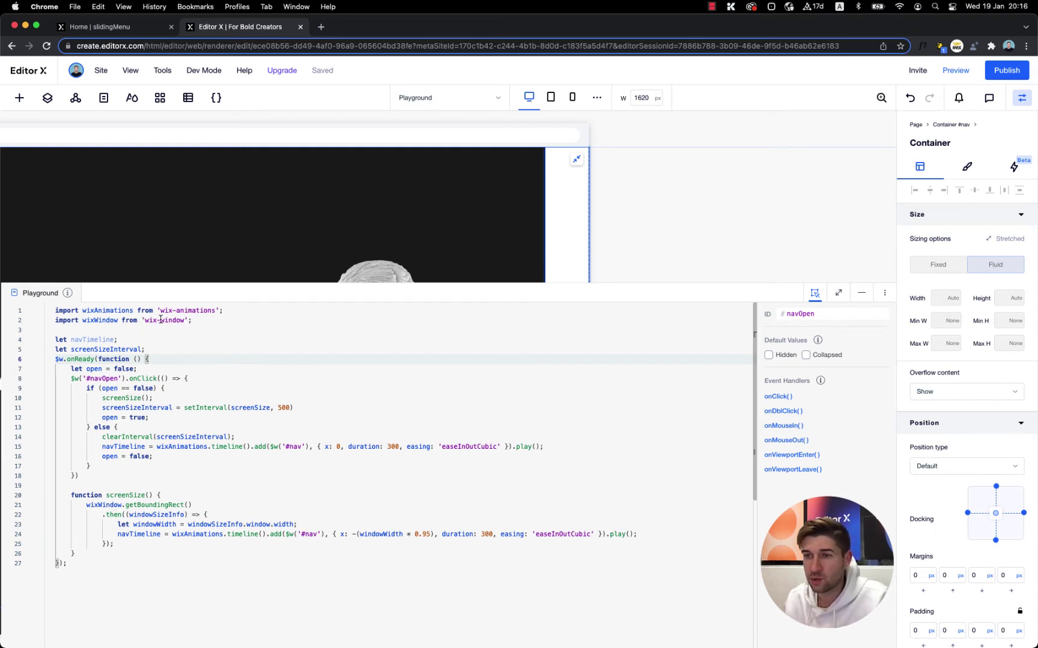
pyautogui.click(233, 310)
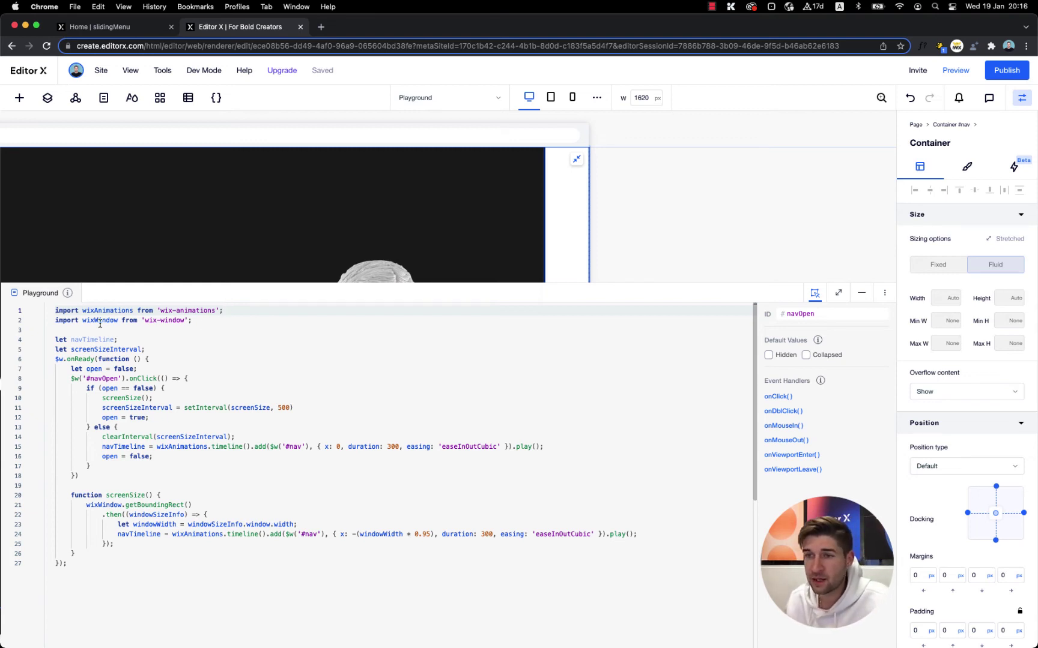
pyautogui.click(214, 322)
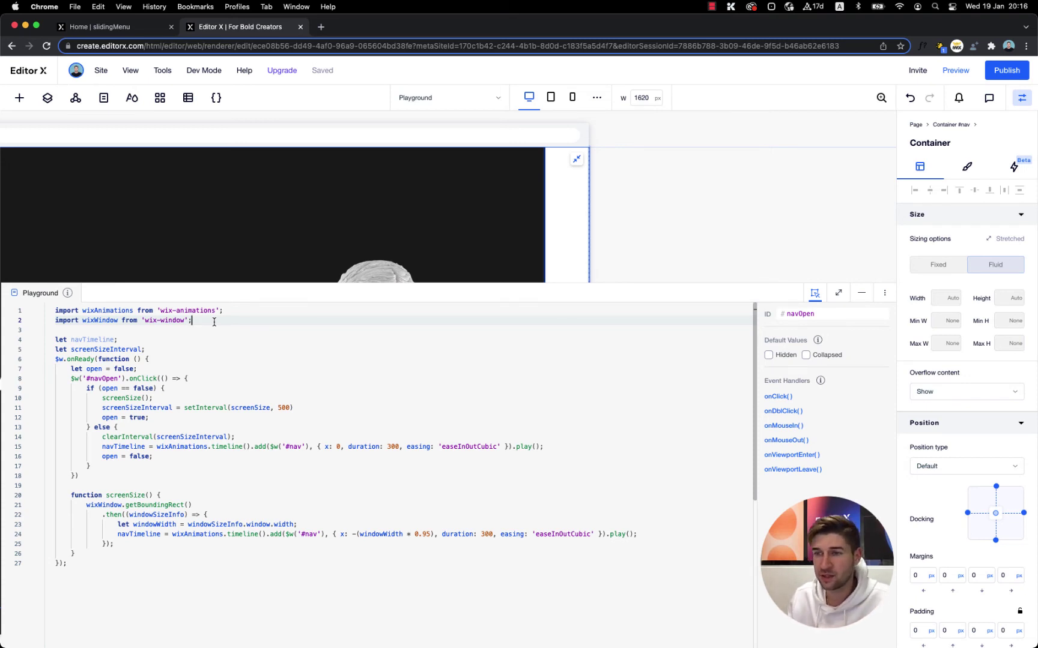
pyautogui.moveTo(204, 323); pyautogui.dragTo(85, 323)
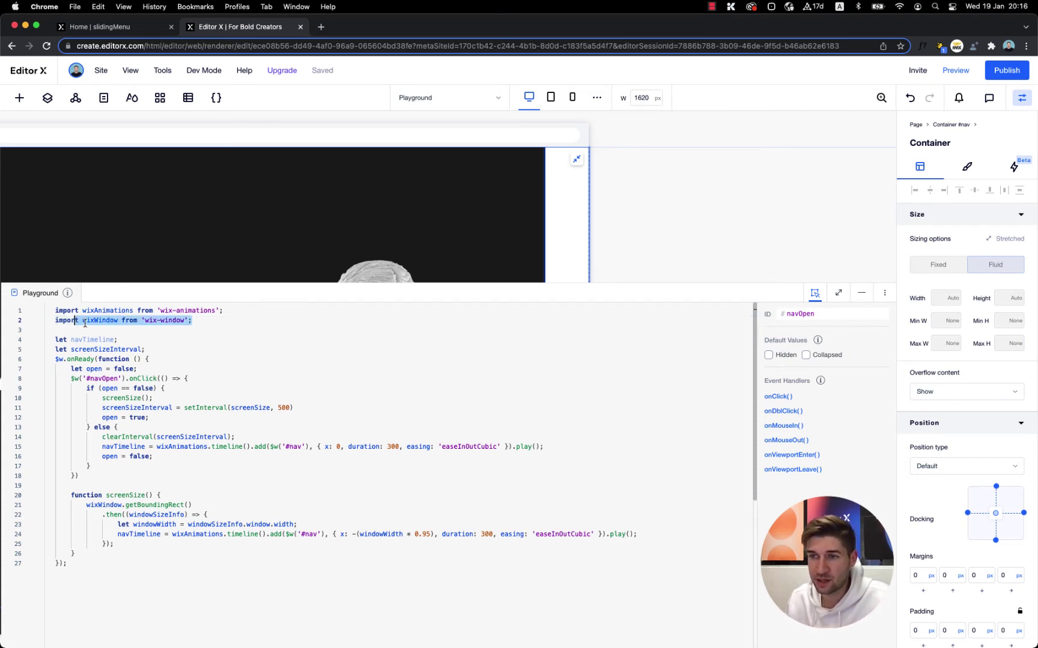
pyautogui.click(208, 321)
# Highlight the navTimeline and screenSizeInterval declarations and mark every use of each.
pyautogui.scroll(-1, 186, 338)
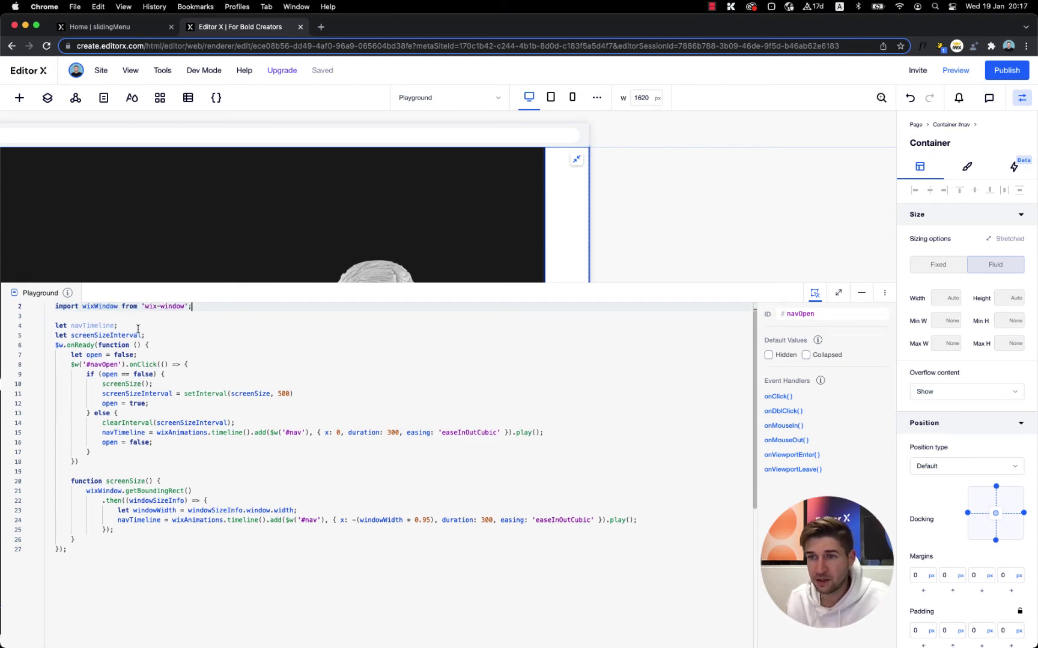
pyautogui.moveTo(152, 335); pyautogui.dragTo(55, 325)
pyautogui.scroll(1, 185, 340)
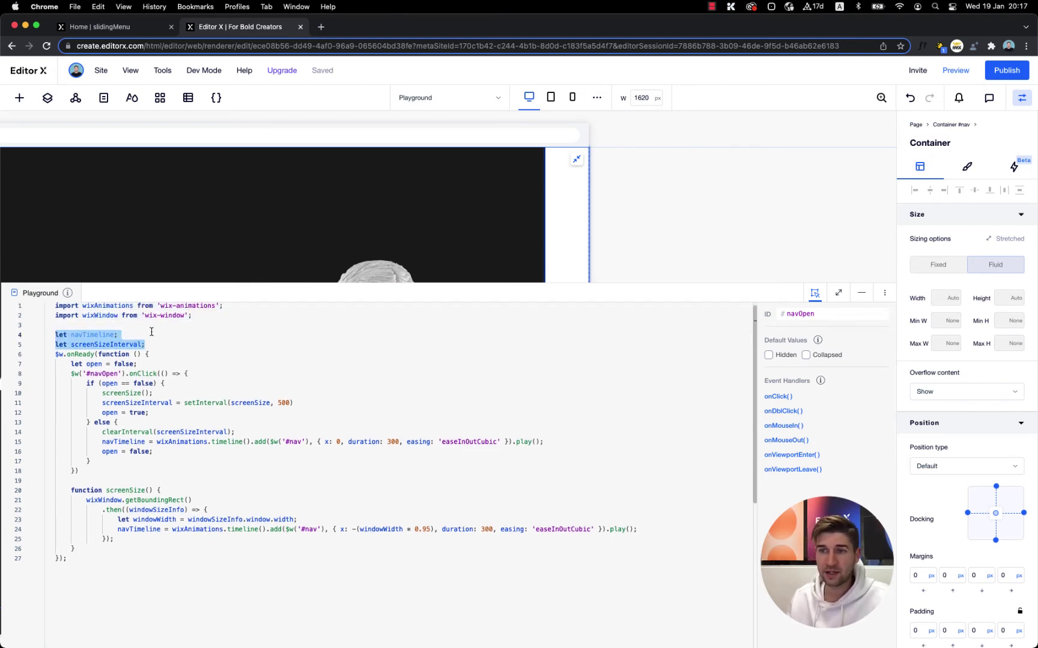
pyautogui.click(185, 340)
pyautogui.doubleClick(109, 340)
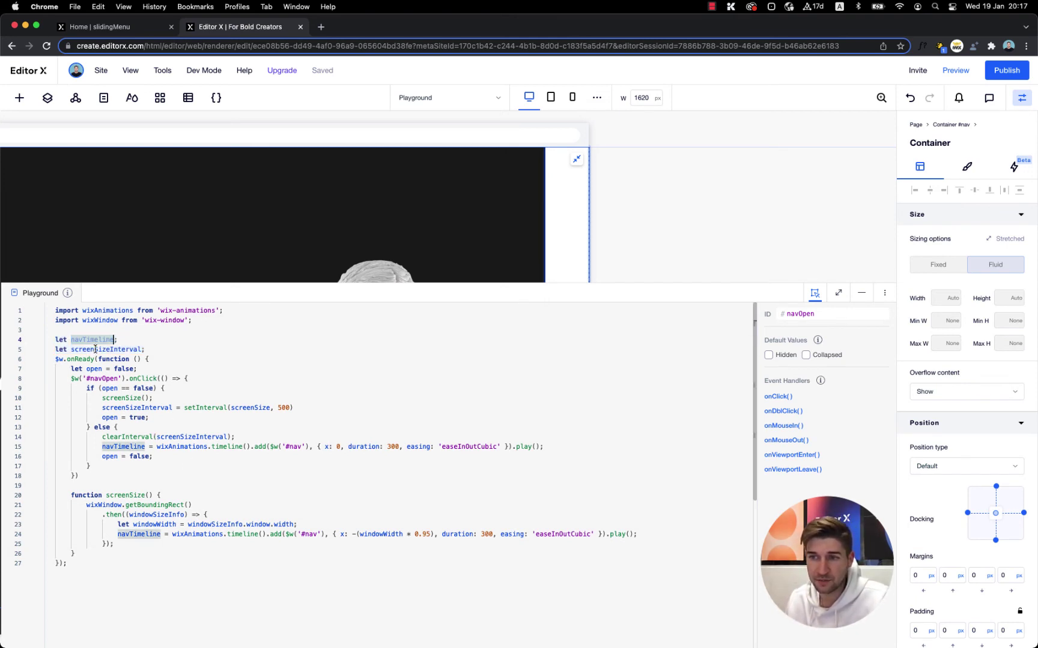
pyautogui.doubleClick(124, 348)
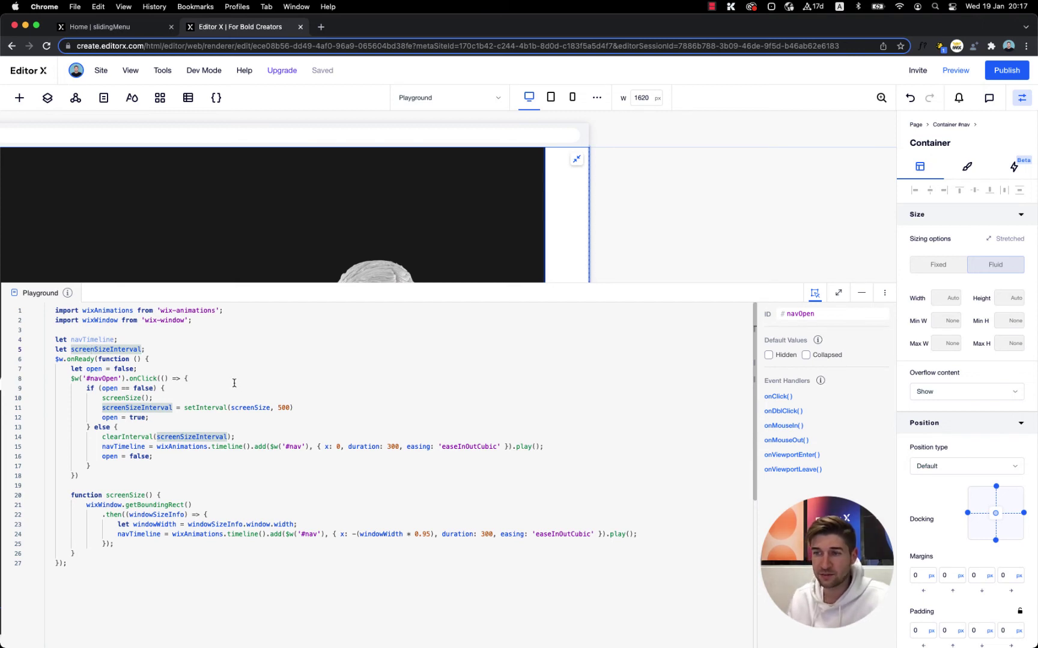
pyautogui.click(127, 34)
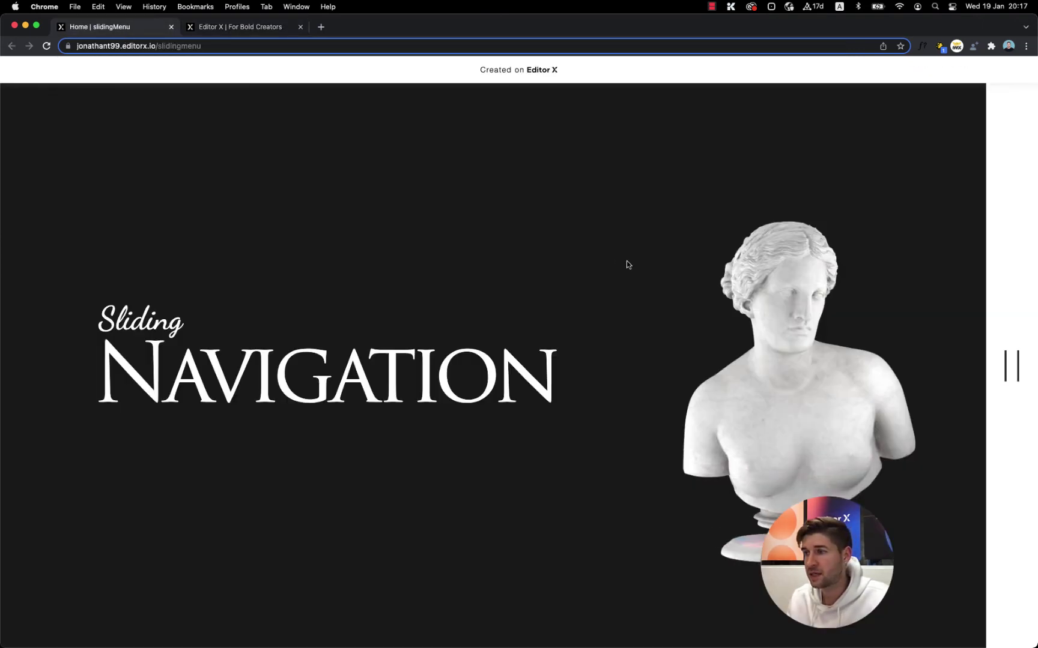
pyautogui.click(1000, 357)
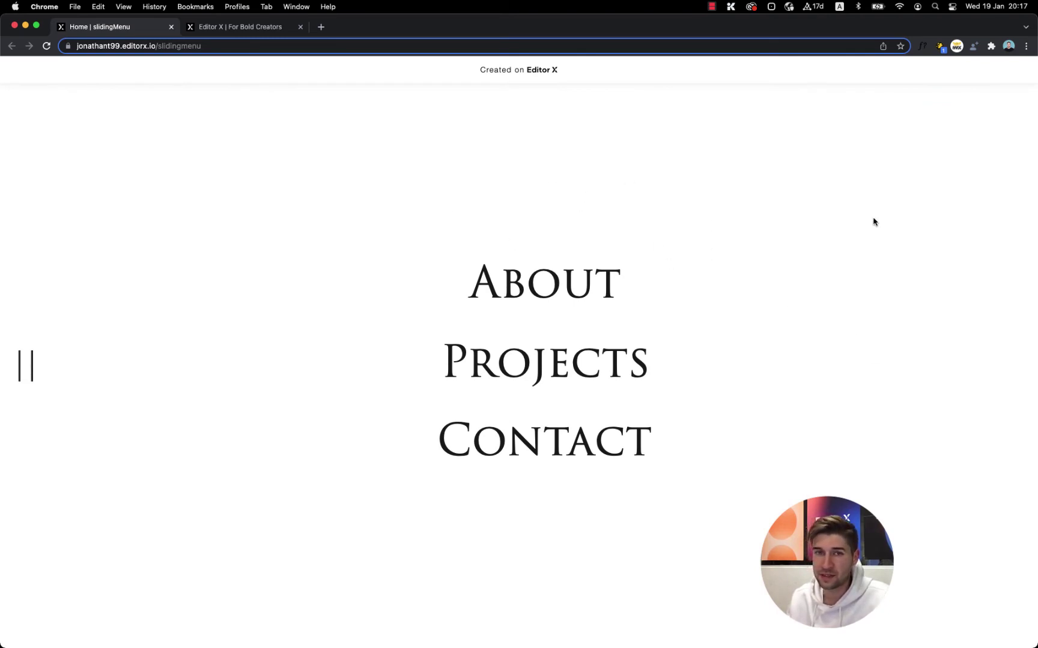
pyautogui.moveTo(1035, 218); pyautogui.dragTo(806, 226)
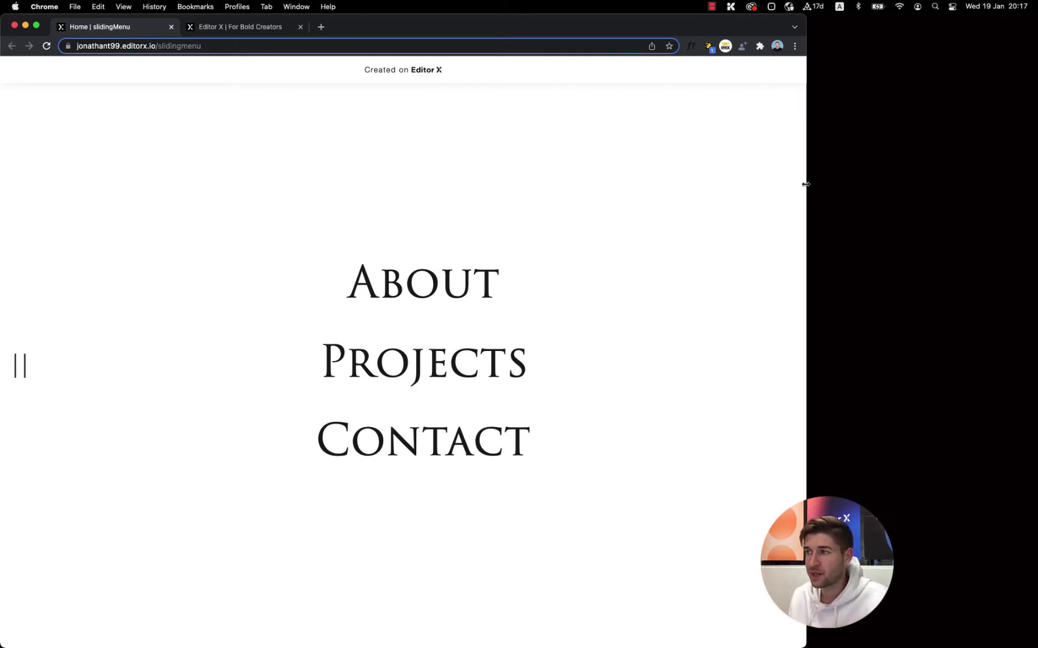
pyautogui.moveTo(804, 183); pyautogui.dragTo(616, 189)
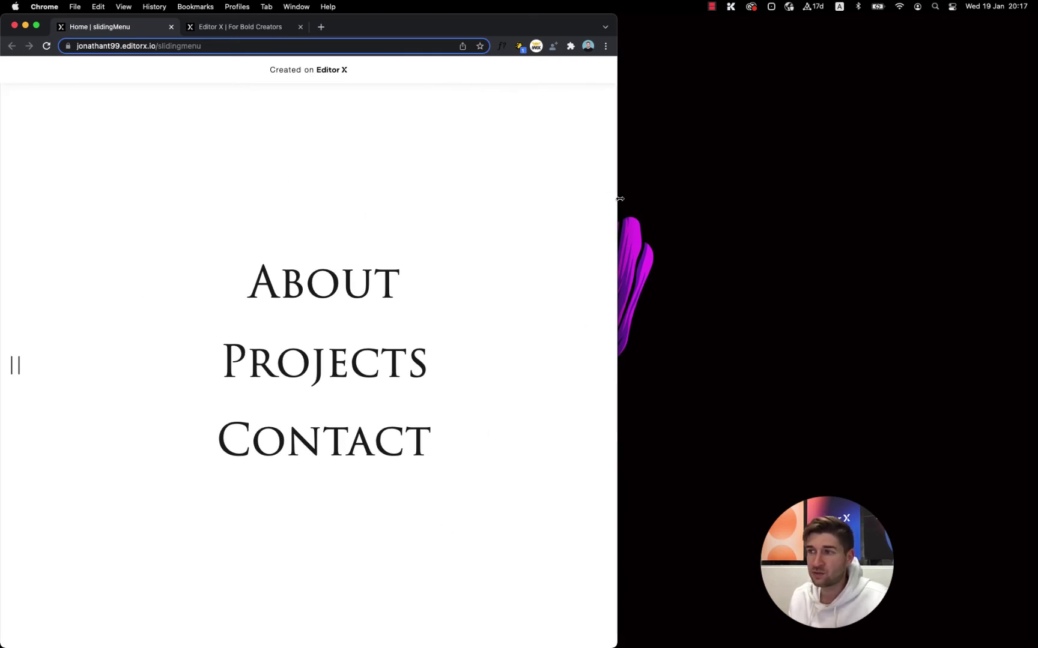
pyautogui.moveTo(620, 198); pyautogui.dragTo(1033, 197)
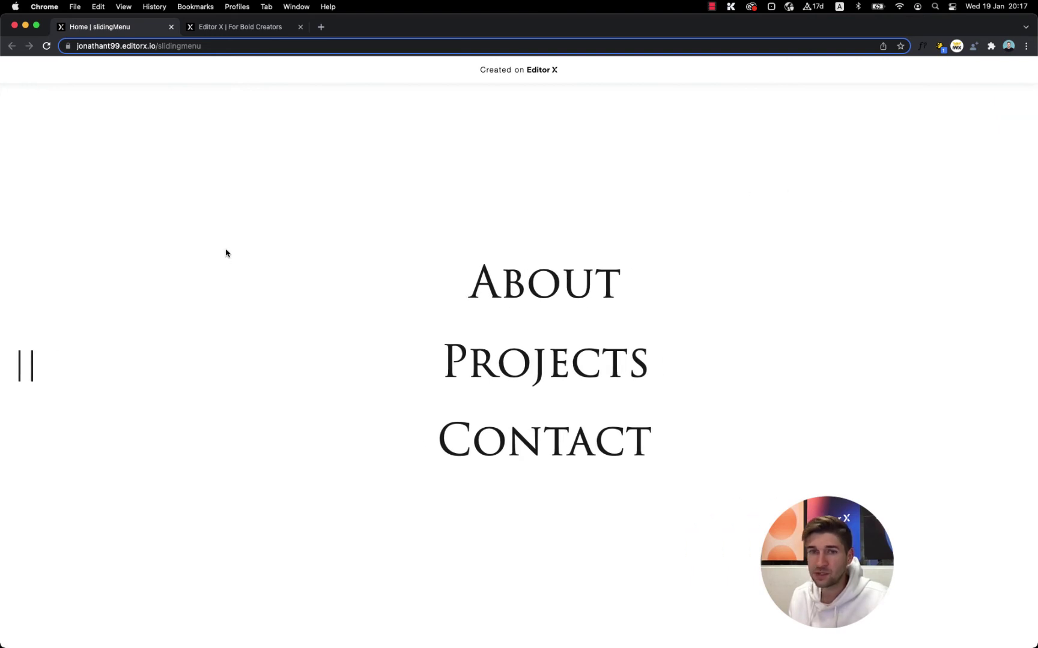
# Back in the editor, walk through the navOpen onClick handler, its if/else check and open = false flag.
pyautogui.click(27, 363)
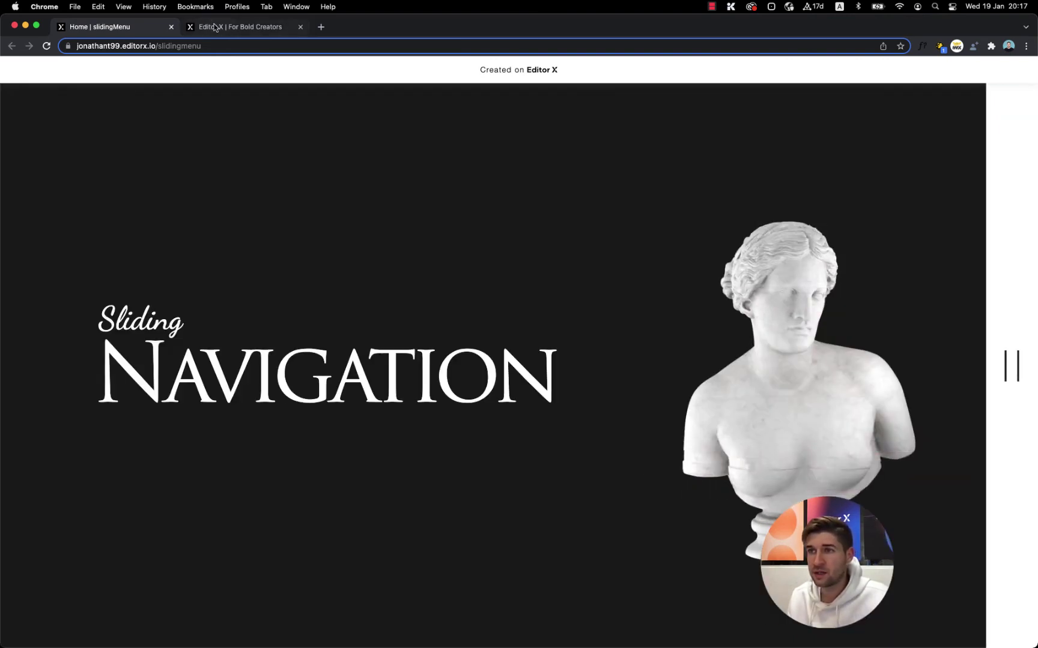
pyautogui.click(207, 26)
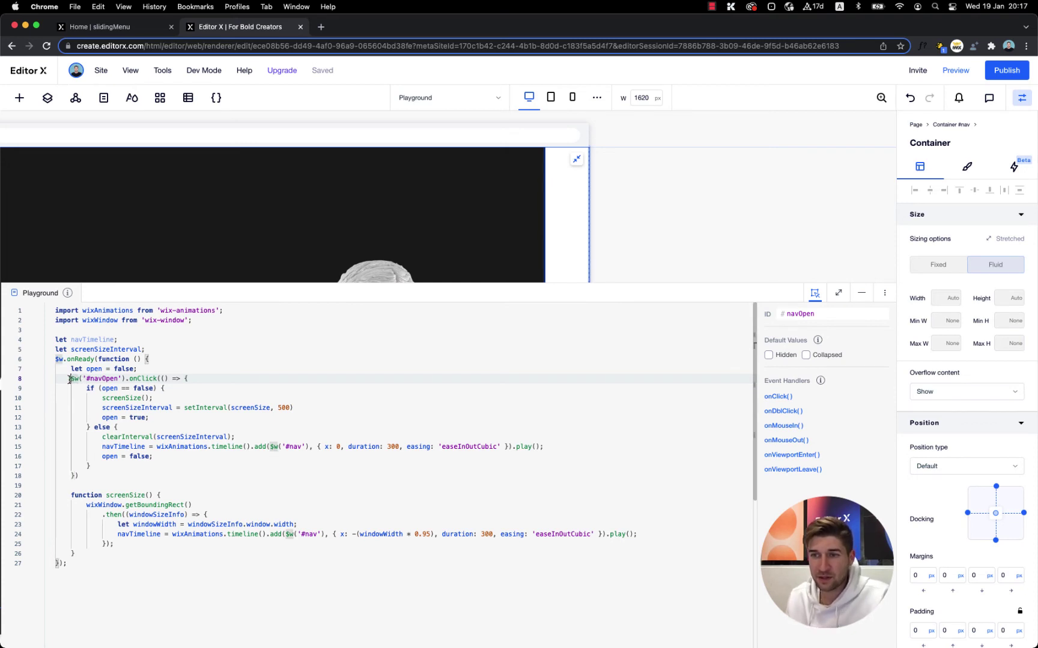
pyautogui.click(147, 378)
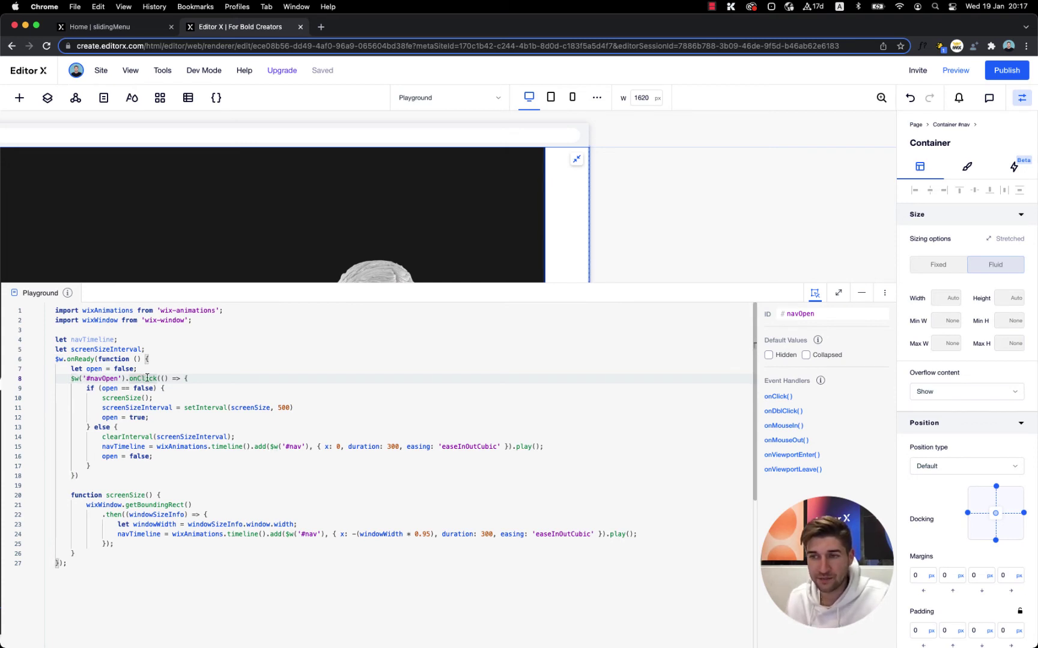
pyautogui.click(196, 376)
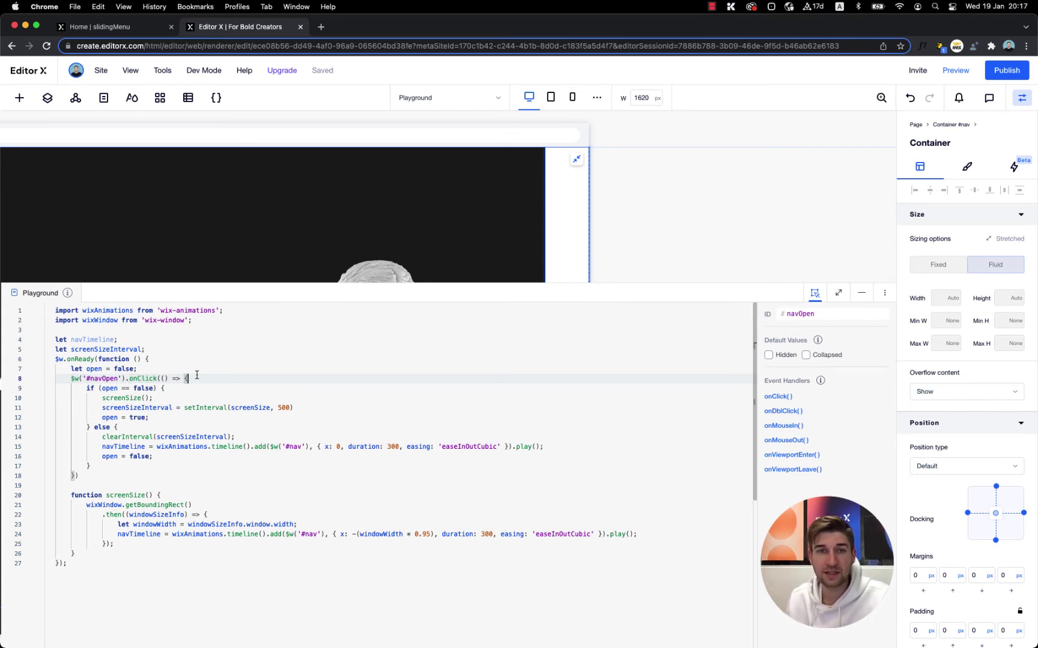
pyautogui.click(99, 388)
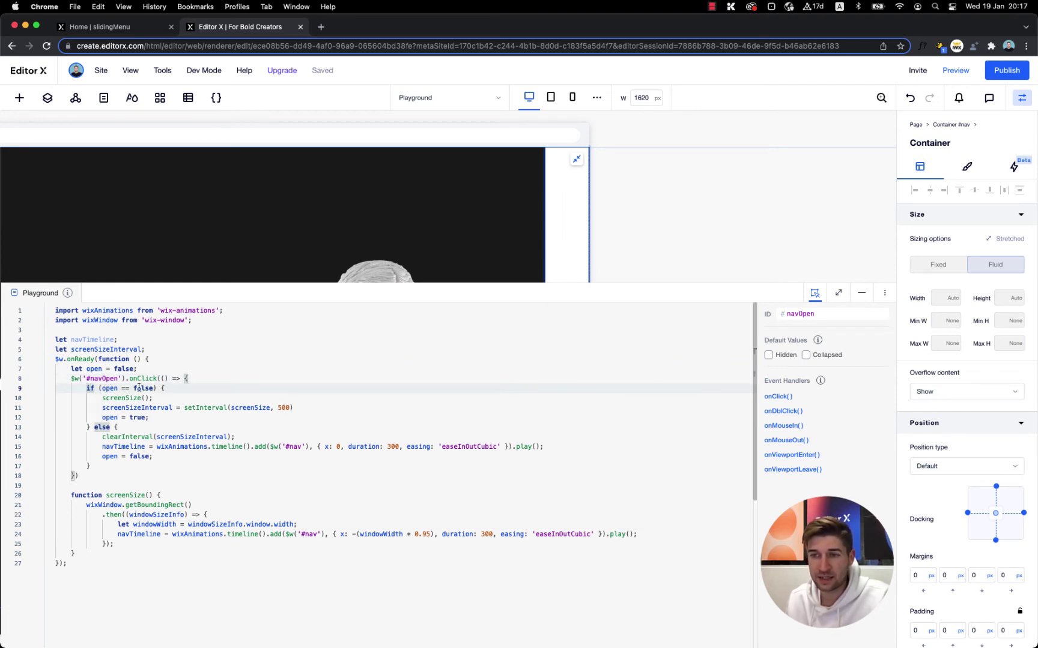
pyautogui.moveTo(138, 369); pyautogui.dragTo(70, 370)
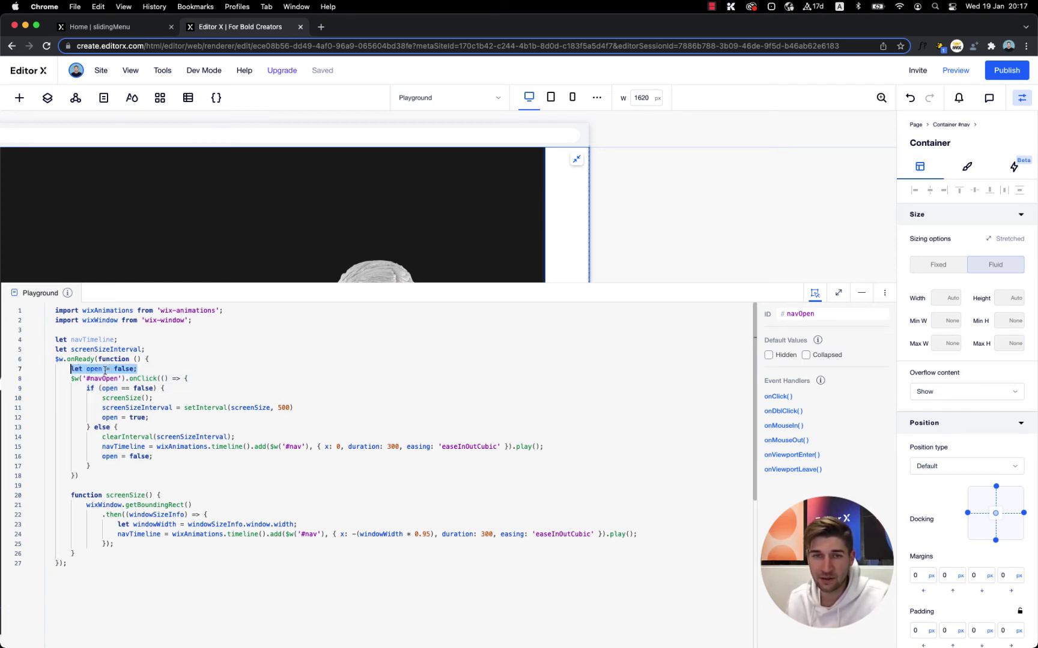
pyautogui.click(180, 368)
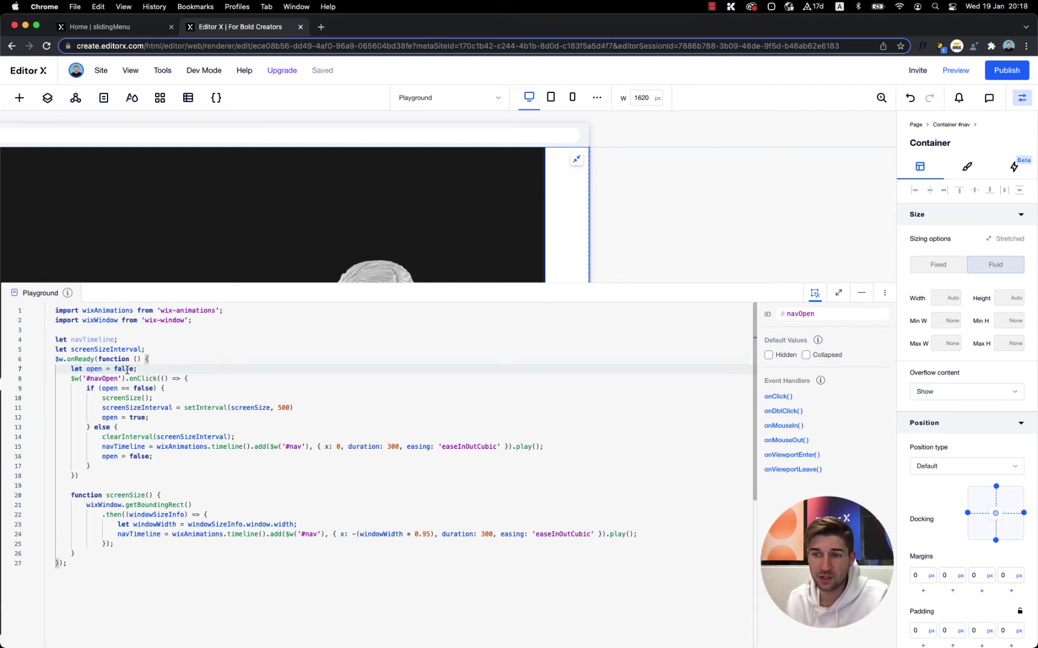
# Mark every use of screenSize and highlight the screenSize function body.
pyautogui.press('Down')
pyautogui.press('Down')
pyautogui.press('Down')
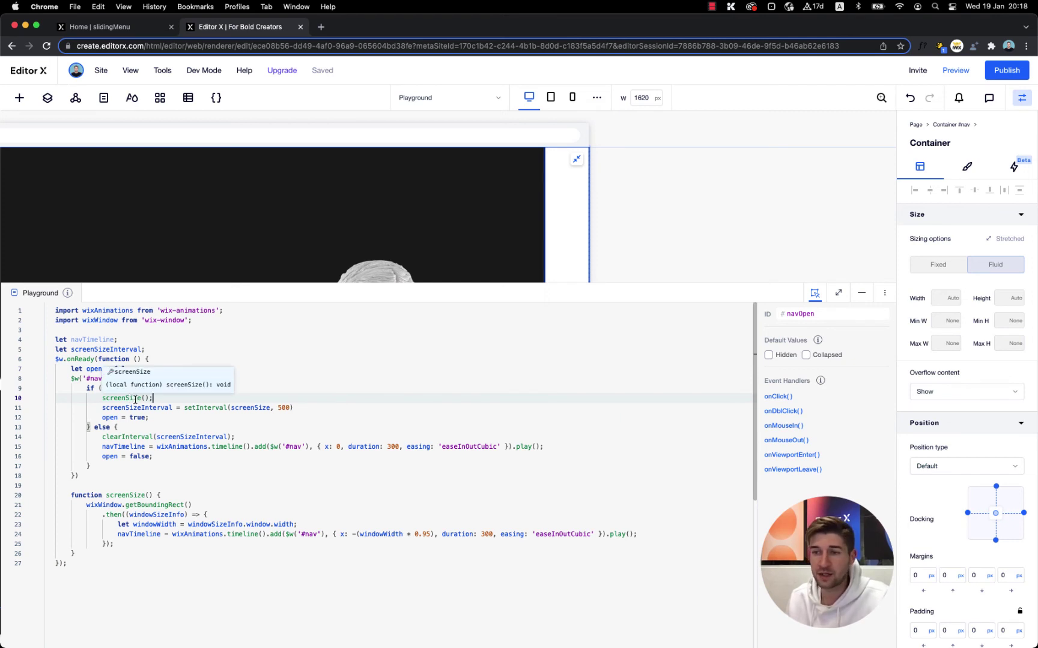
pyautogui.click(135, 399)
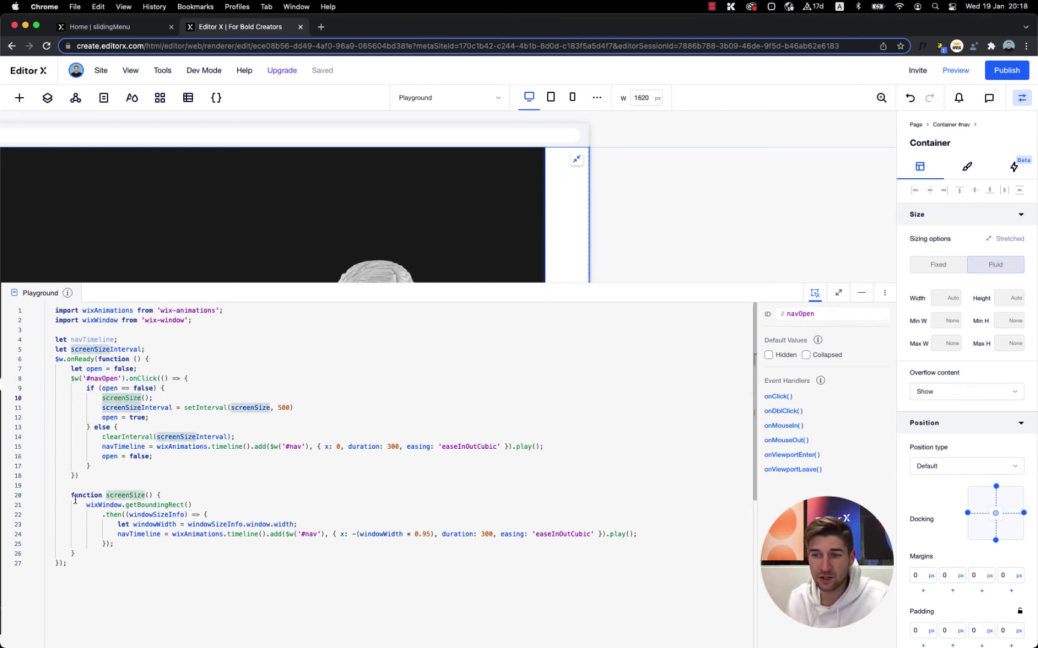
pyautogui.moveTo(70, 495); pyautogui.dragTo(117, 552)
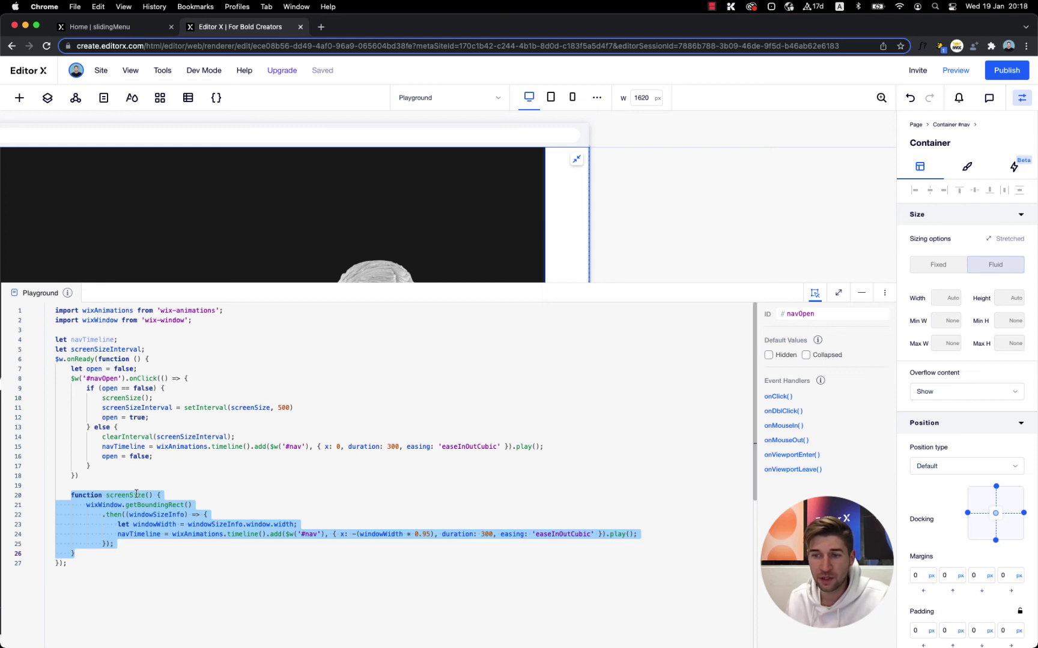
pyautogui.click(193, 485)
pyautogui.scroll(-1, 183, 493)
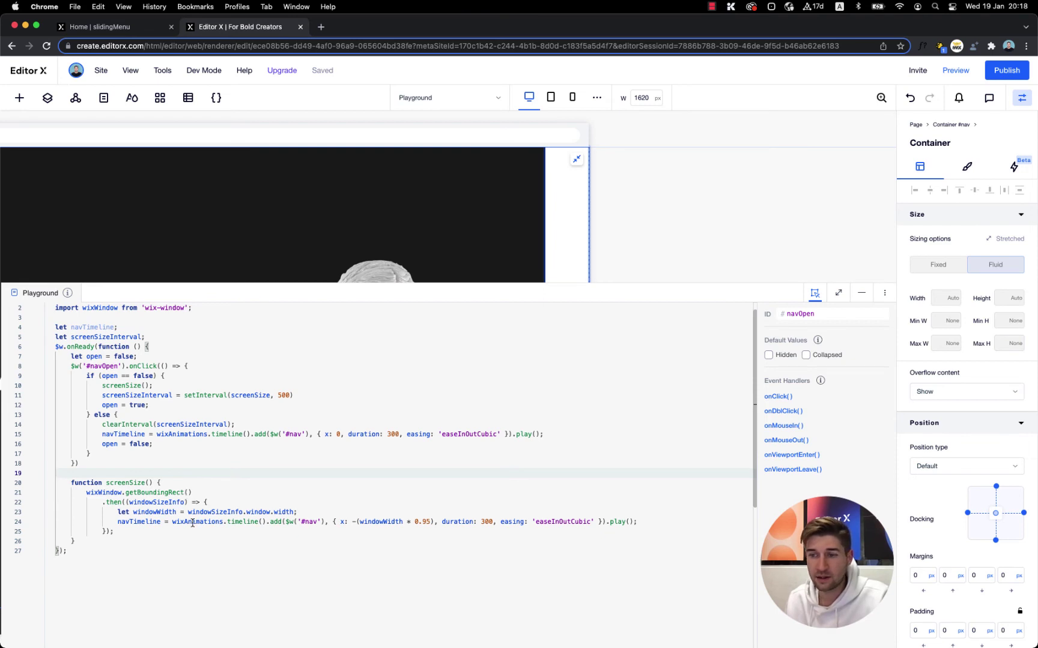
pyautogui.moveTo(172, 522); pyautogui.dragTo(646, 524)
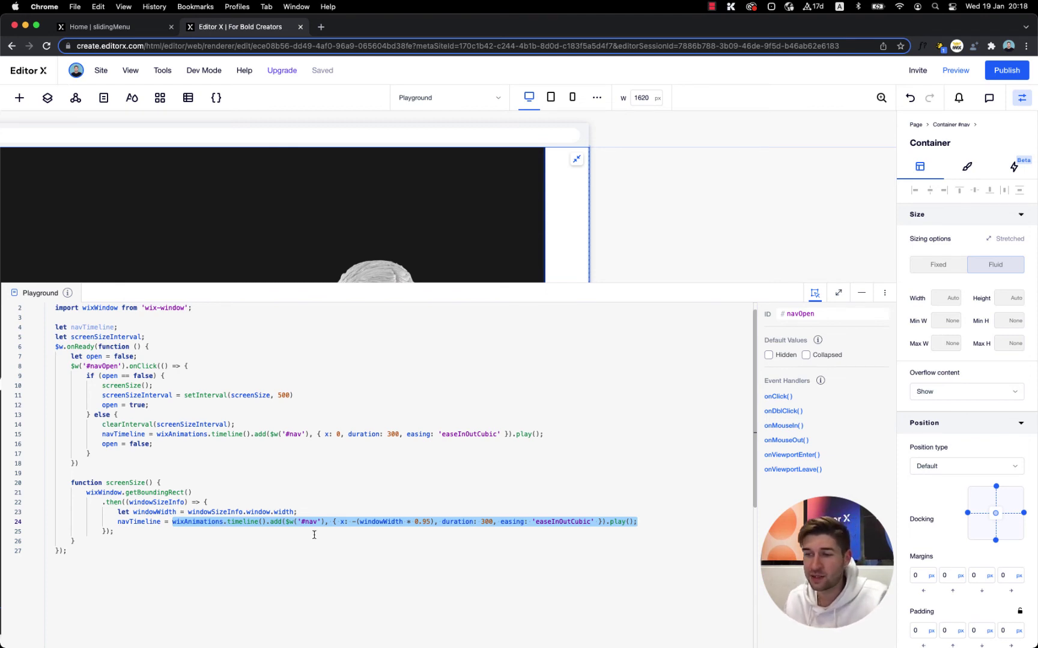
pyautogui.click(141, 521)
pyautogui.doubleClick(141, 522)
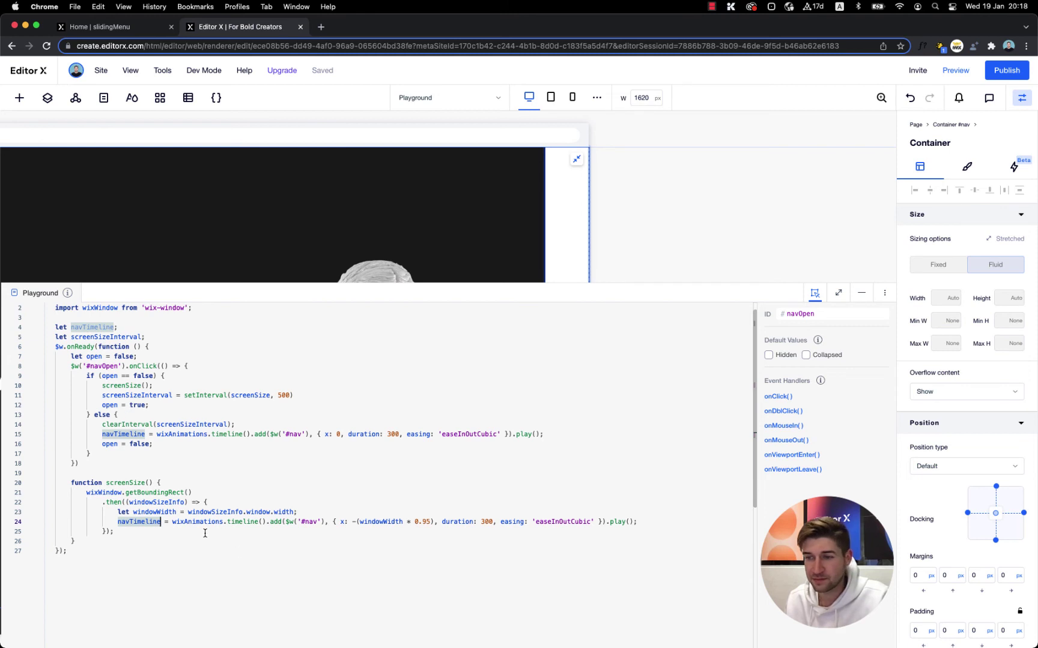
pyautogui.doubleClick(312, 522)
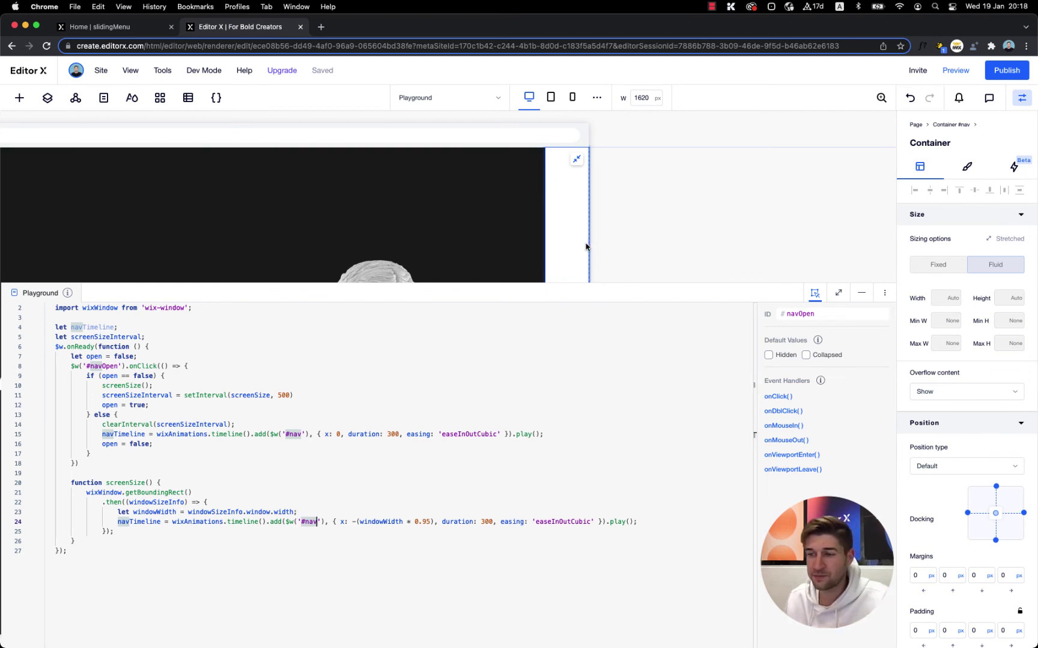
pyautogui.click(345, 522)
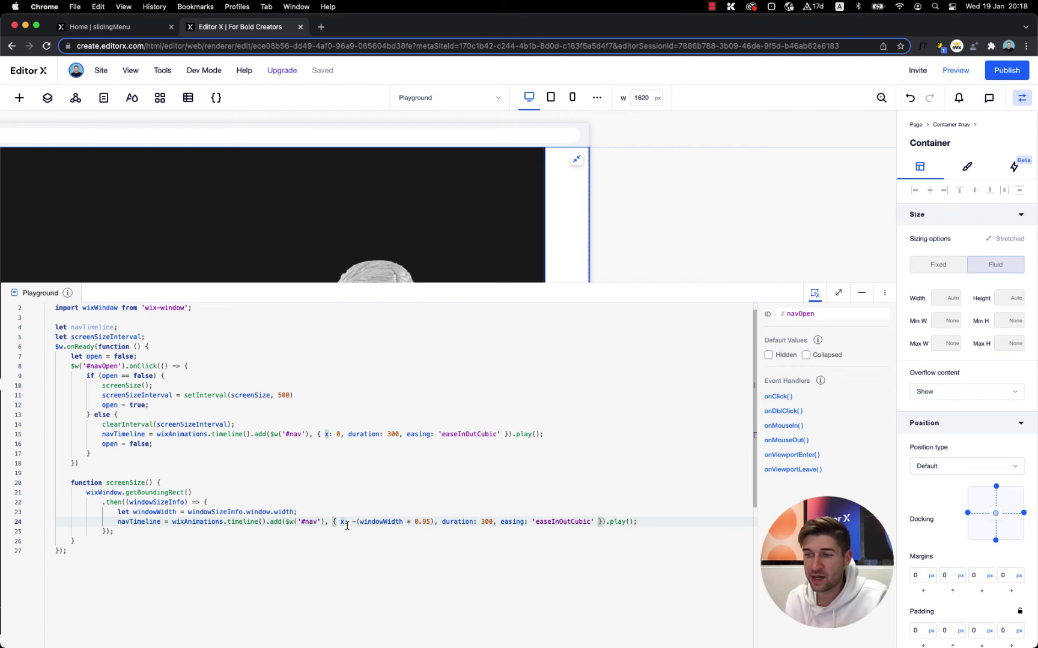
pyautogui.moveTo(345, 523)
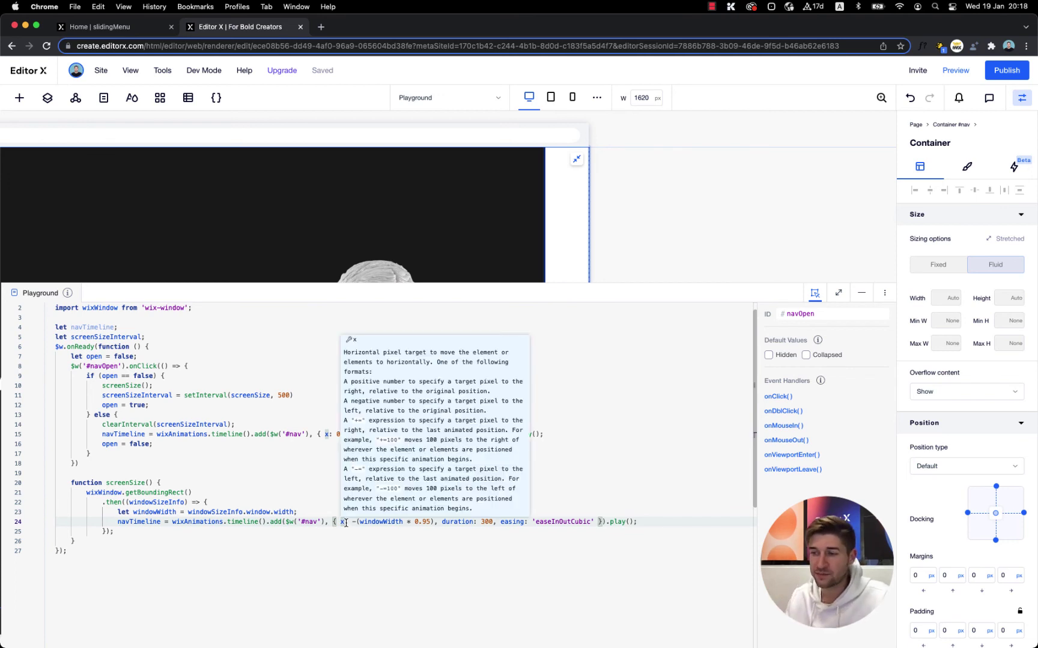
pyautogui.doubleClick(382, 523)
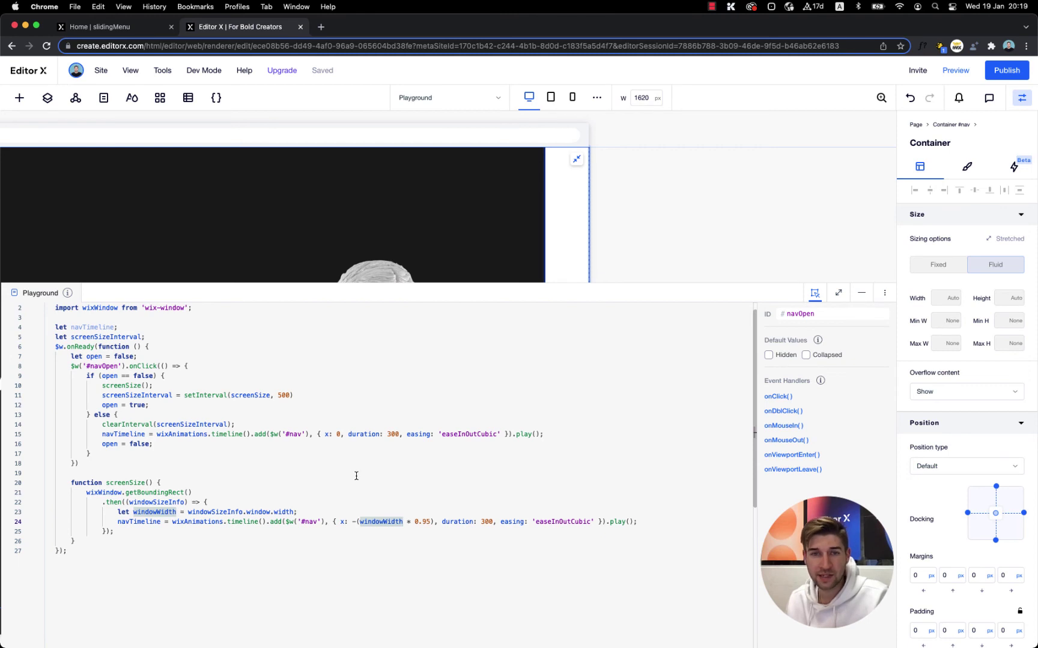
pyautogui.click(427, 522)
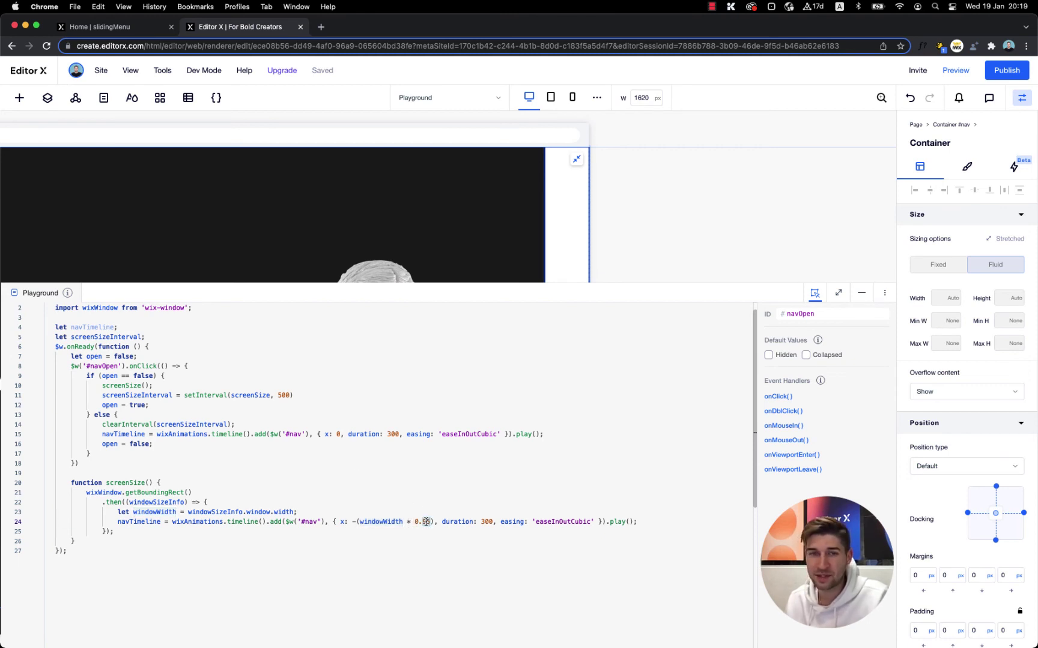
pyautogui.doubleClick(426, 521)
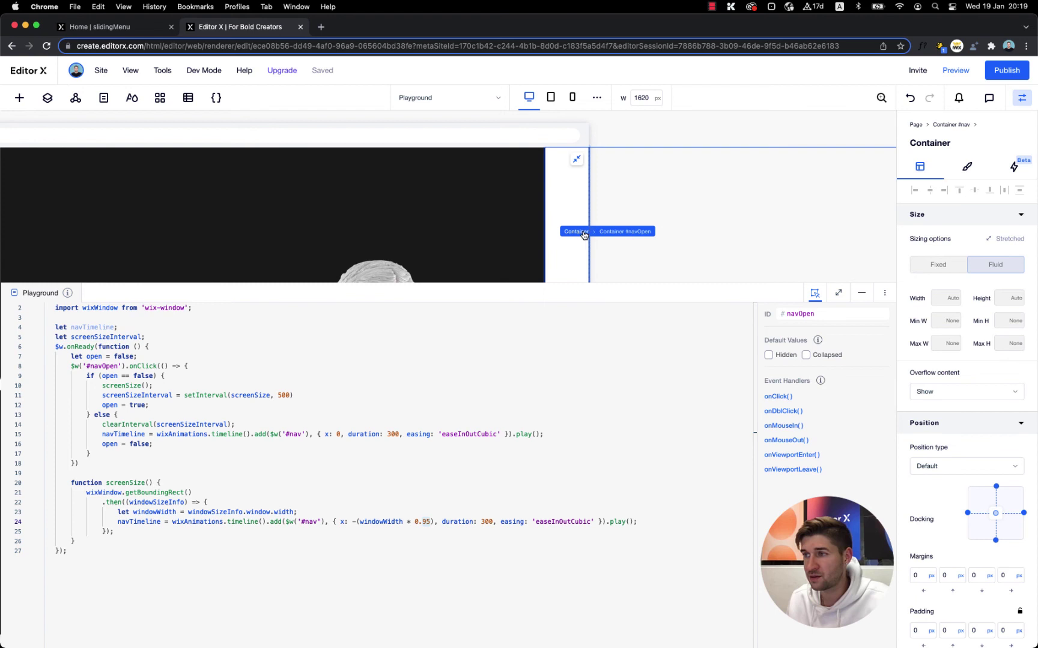
# Show the nav panel's -95% right margin and compare it with 0.95, duration 300 and easeInOutCubic.
pyautogui.click(583, 235)
pyautogui.scroll(-2, 1010, 576)
pyautogui.click(1009, 557)
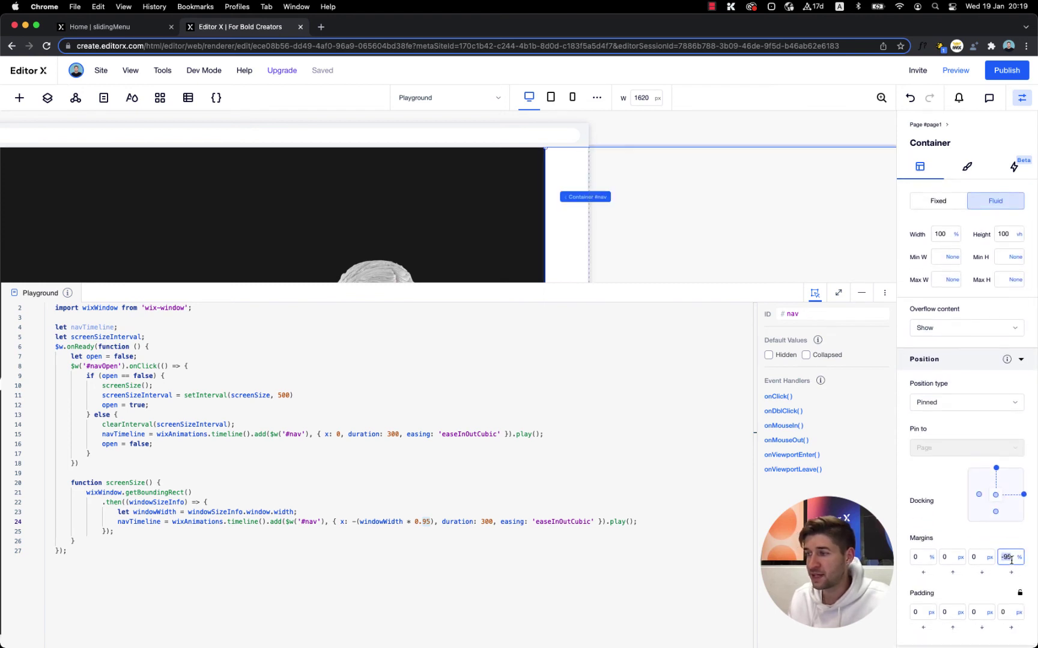
pyautogui.doubleClick(425, 522)
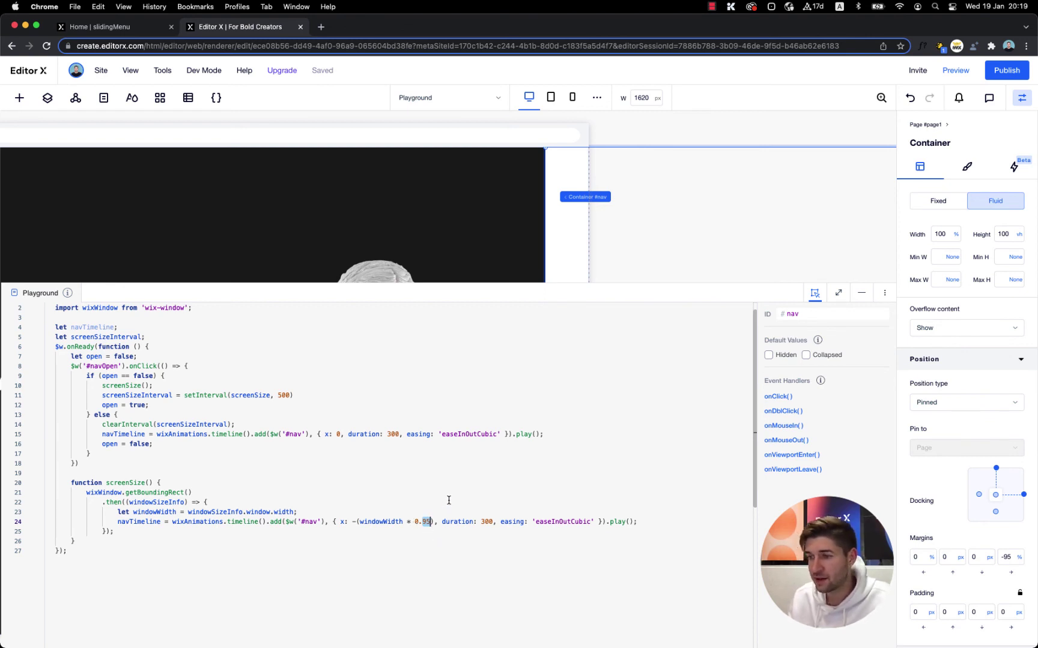
pyautogui.doubleClick(492, 522)
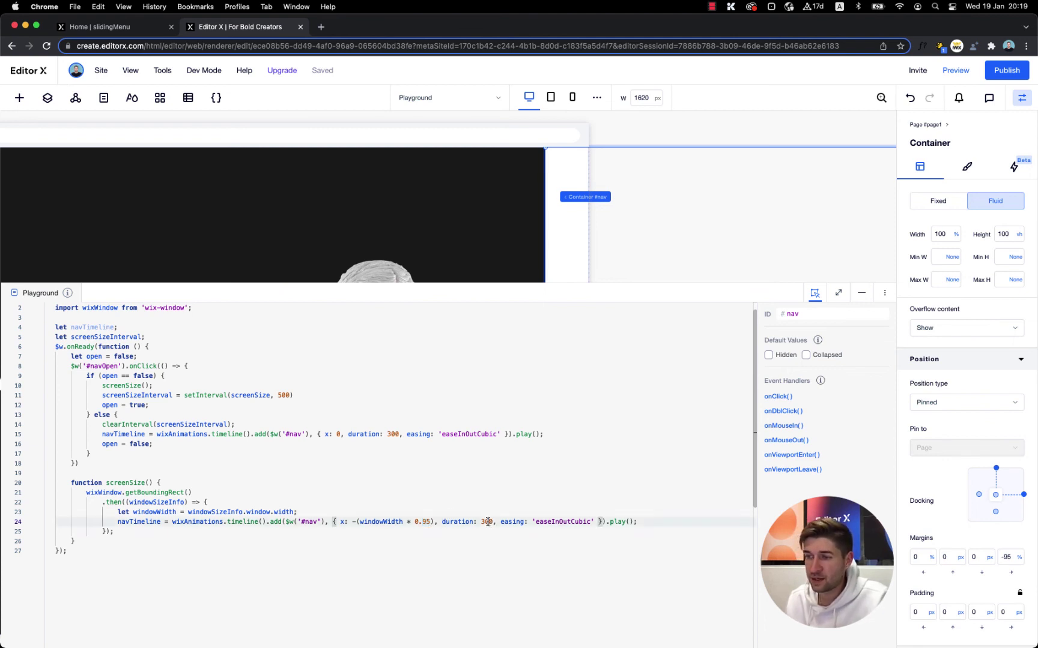
pyautogui.doubleClick(544, 522)
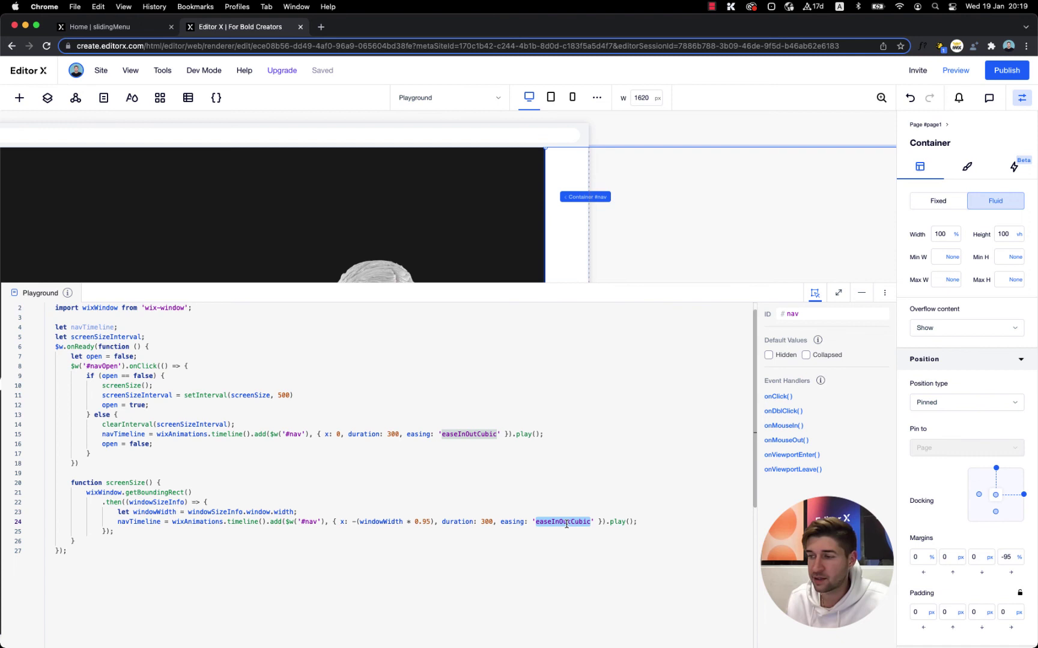
# Review the setInterval screenSizeInterval assignment on line 11, the else branch and onClick.
pyautogui.scroll(1, 322, 486)
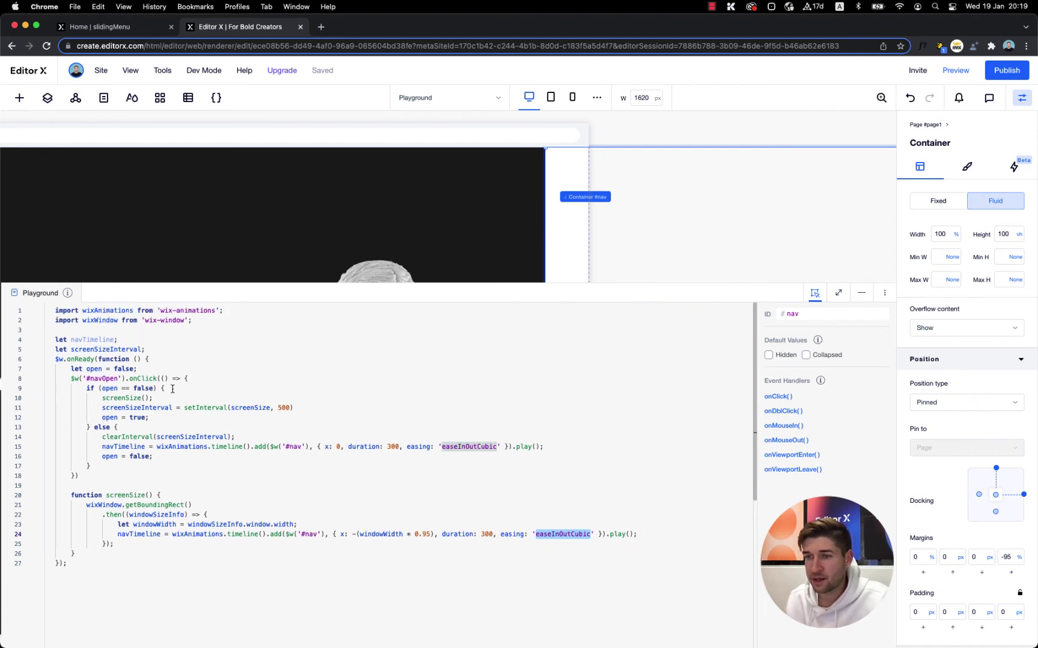
pyautogui.moveTo(304, 408); pyautogui.dragTo(102, 408)
pyautogui.click(314, 408)
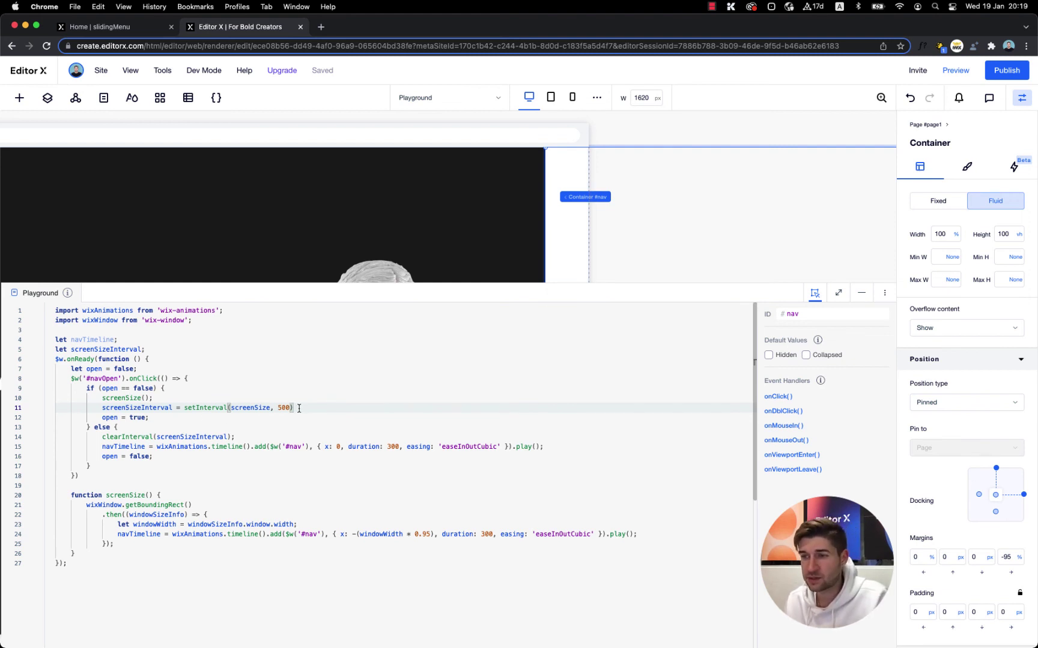
pyautogui.click(154, 427)
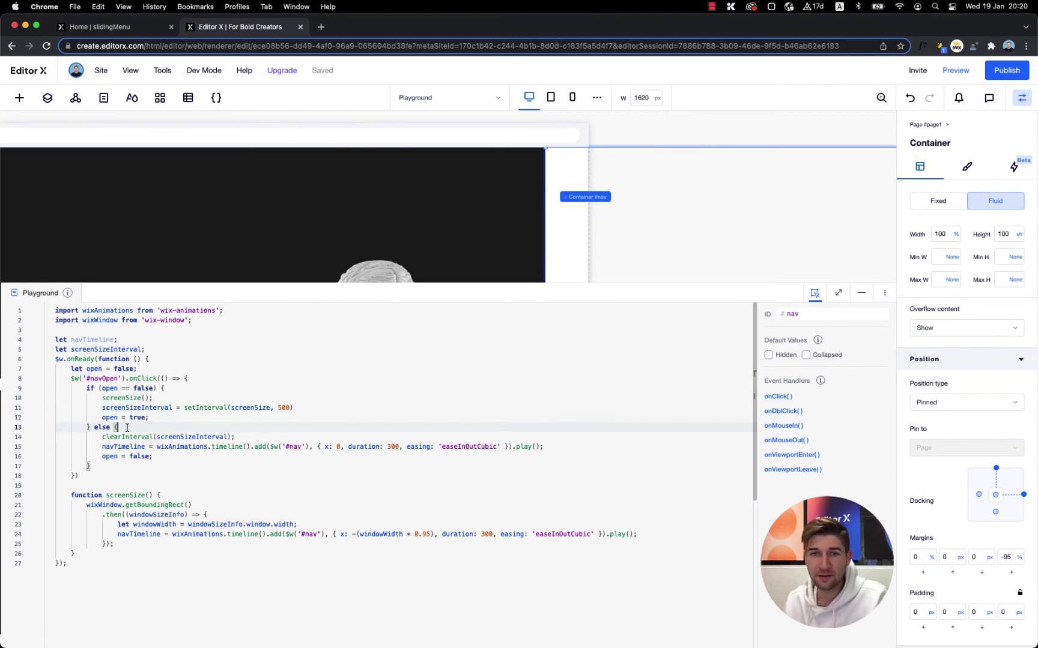
pyautogui.doubleClick(140, 378)
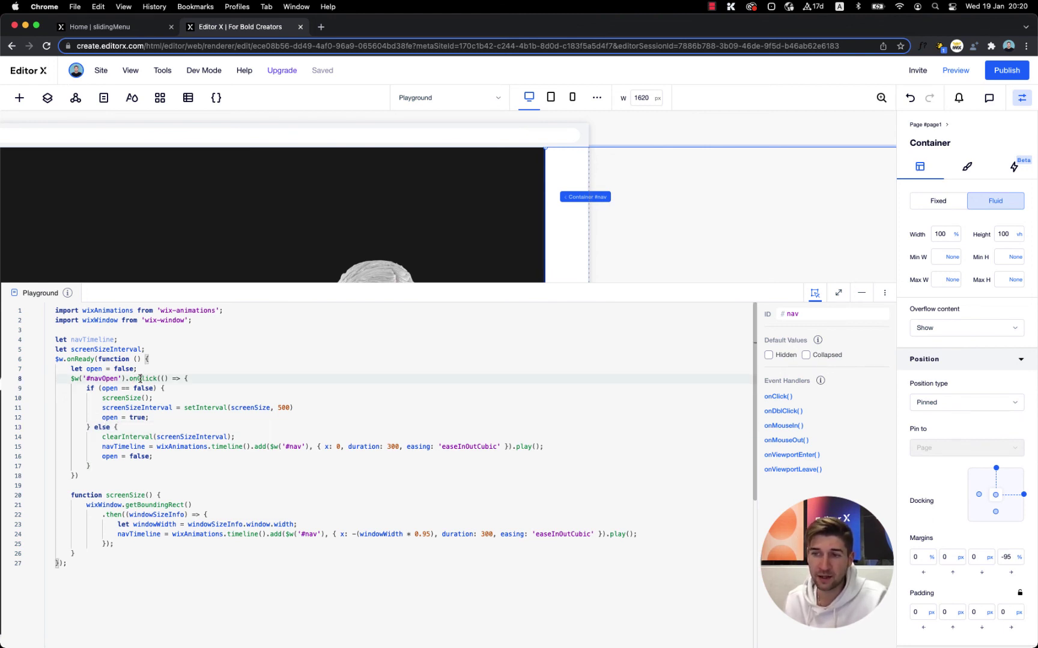
# Glance at the live Sliding Navigation site, then select the clearInterval call on line 14.
pyautogui.click(131, 27)
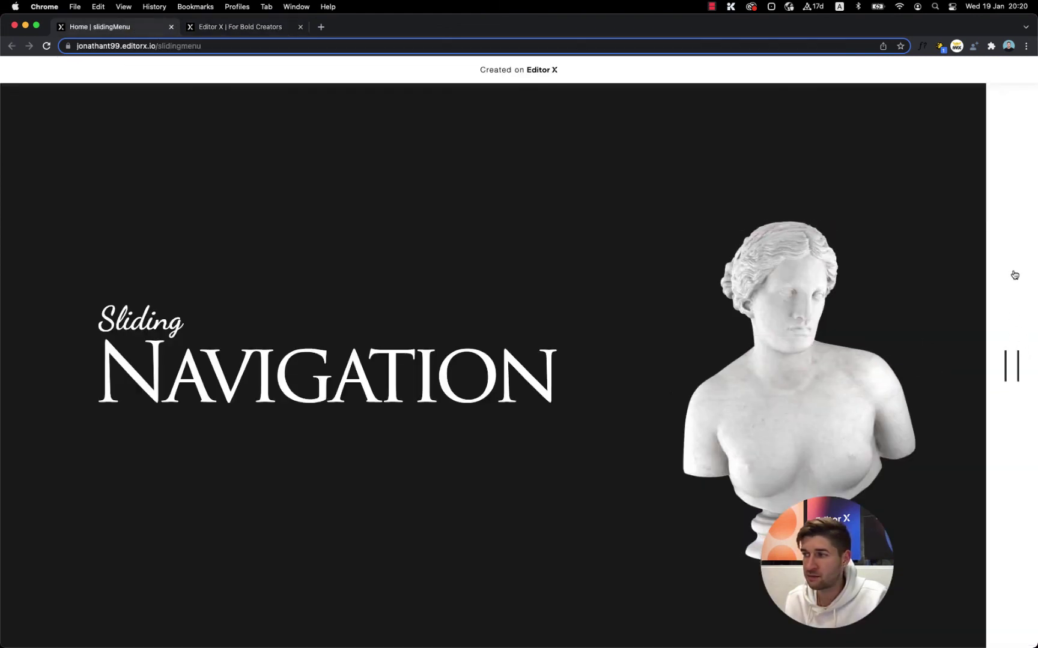
pyautogui.click(244, 28)
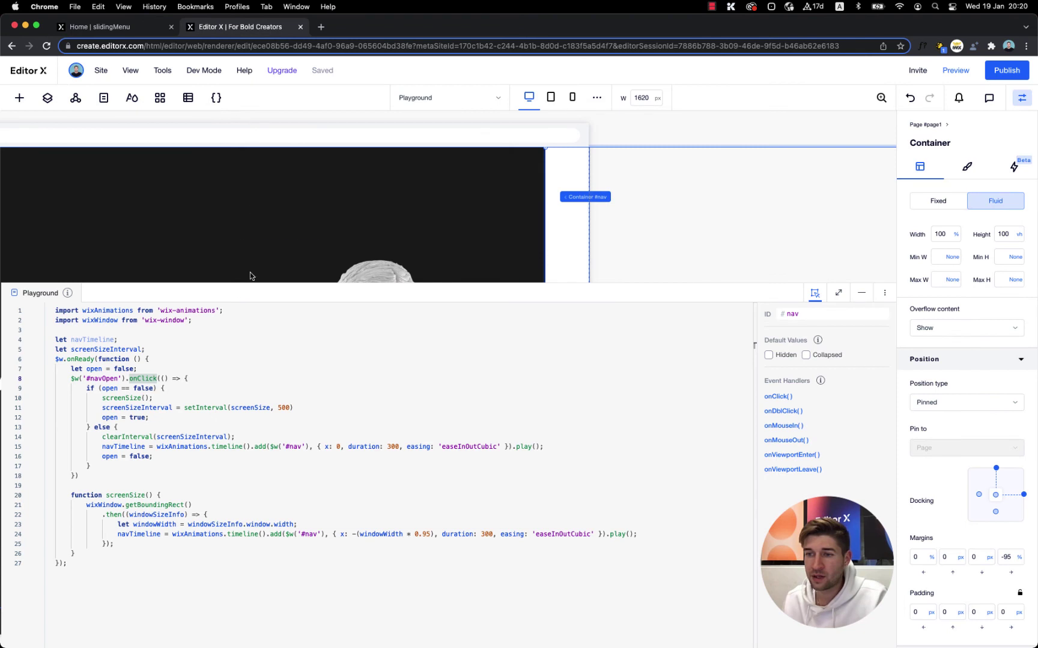
pyautogui.click(255, 440)
pyautogui.hotkey('shift', 'Home')
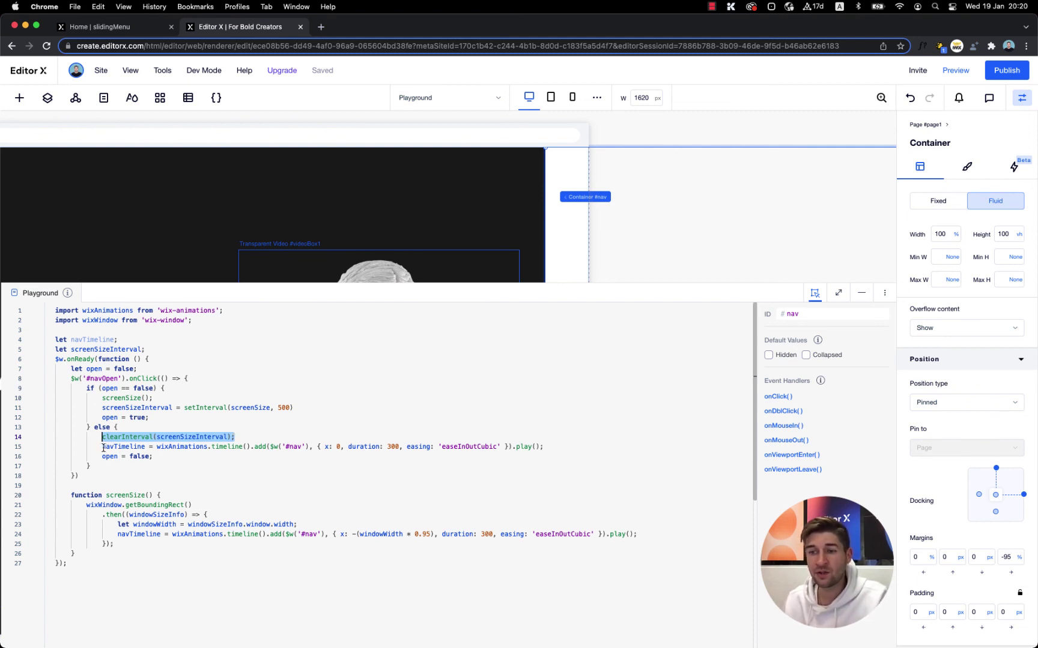
# Point out navTimeline's x: 0 closing target on line 15 and collapse the code.
pyautogui.moveTo(103, 448); pyautogui.dragTo(146, 448)
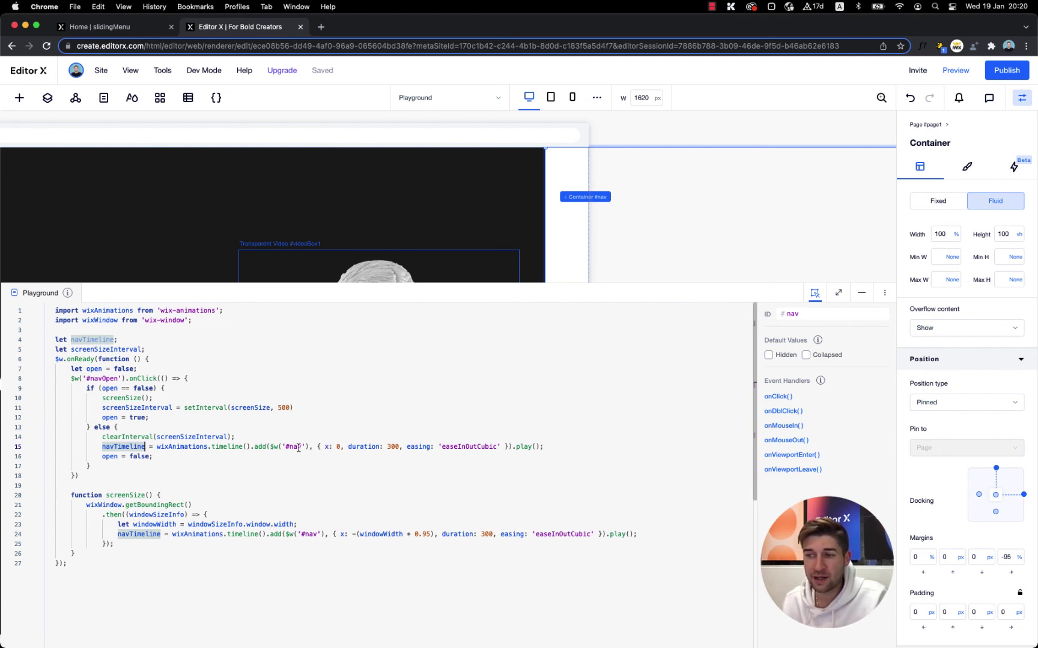
pyautogui.click(339, 447)
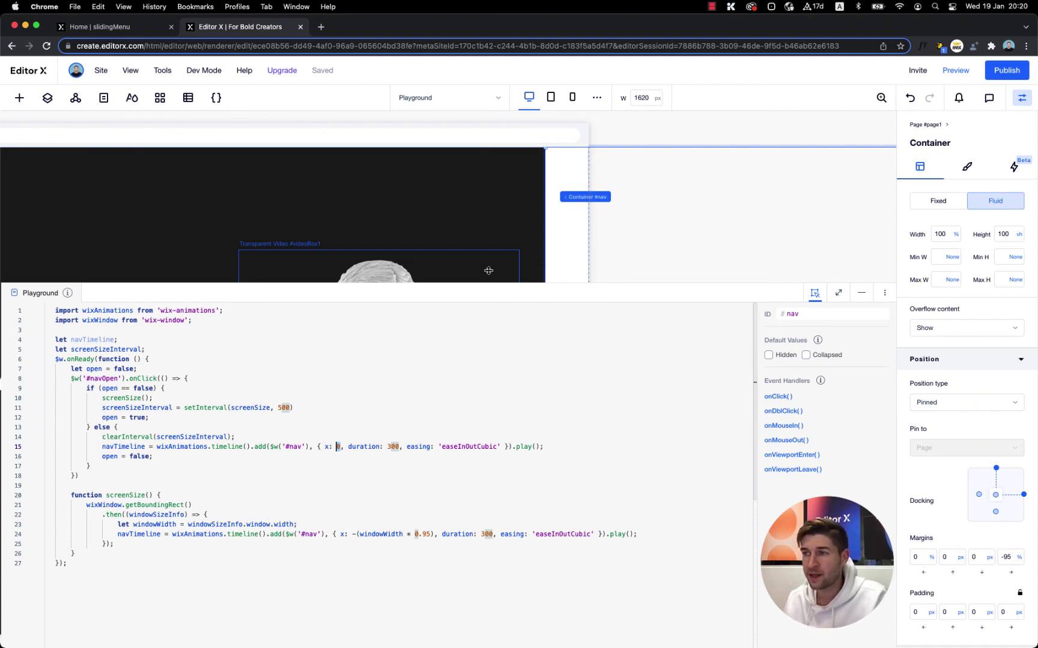
pyautogui.click(489, 294)
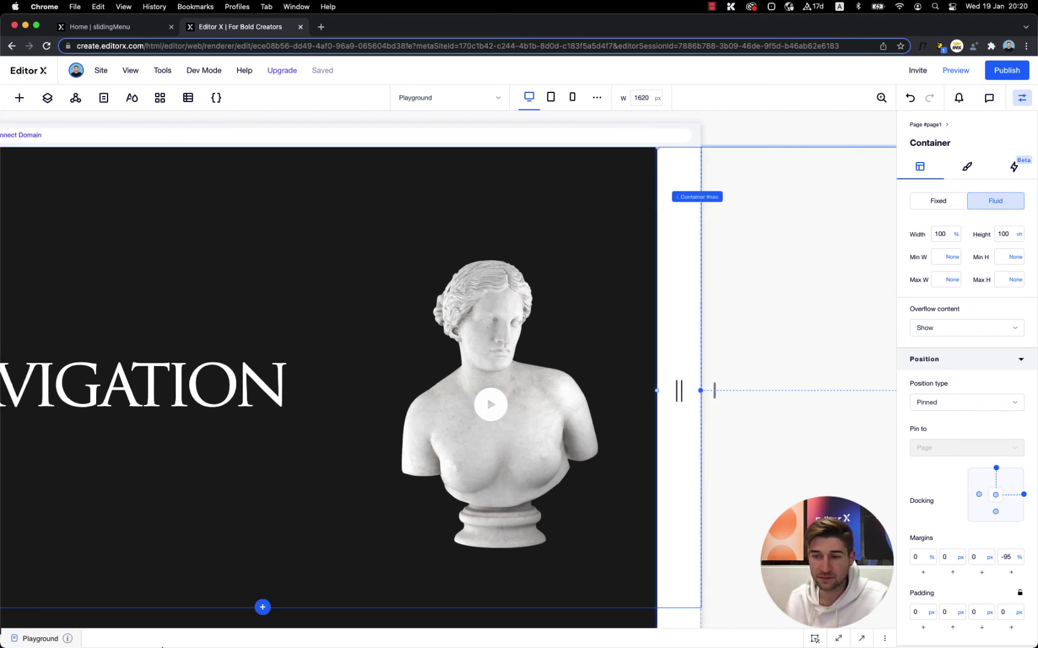
# Expand the code, highlight line 15's easeInOutCubic animation and compare the -95 margin with 0.95.
pyautogui.click(46, 639)
pyautogui.tripleClick(228, 447)
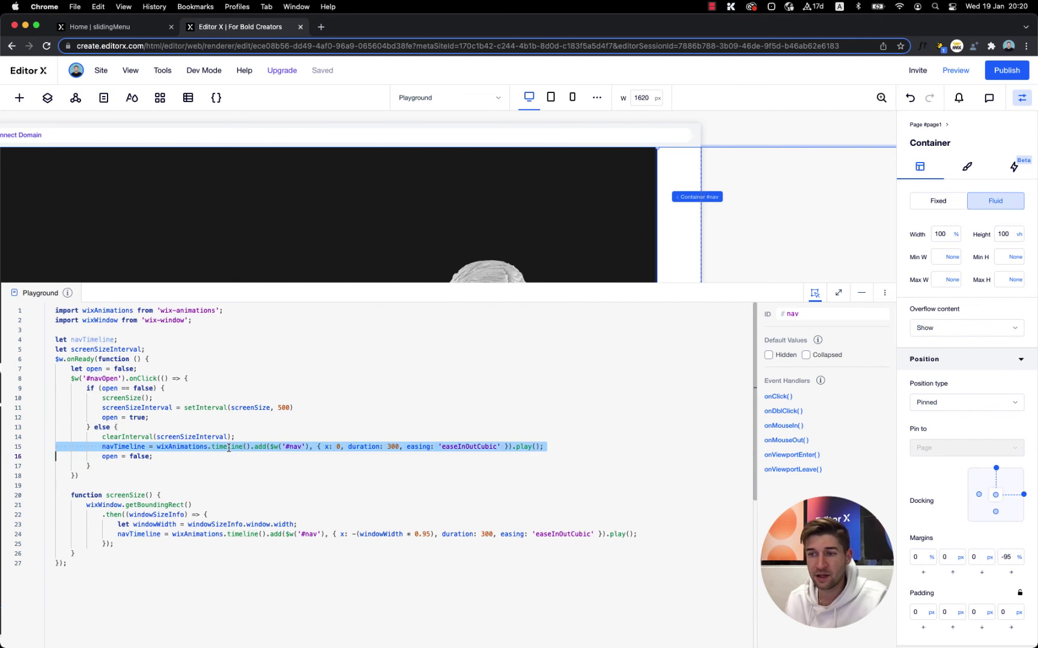
pyautogui.click(304, 438)
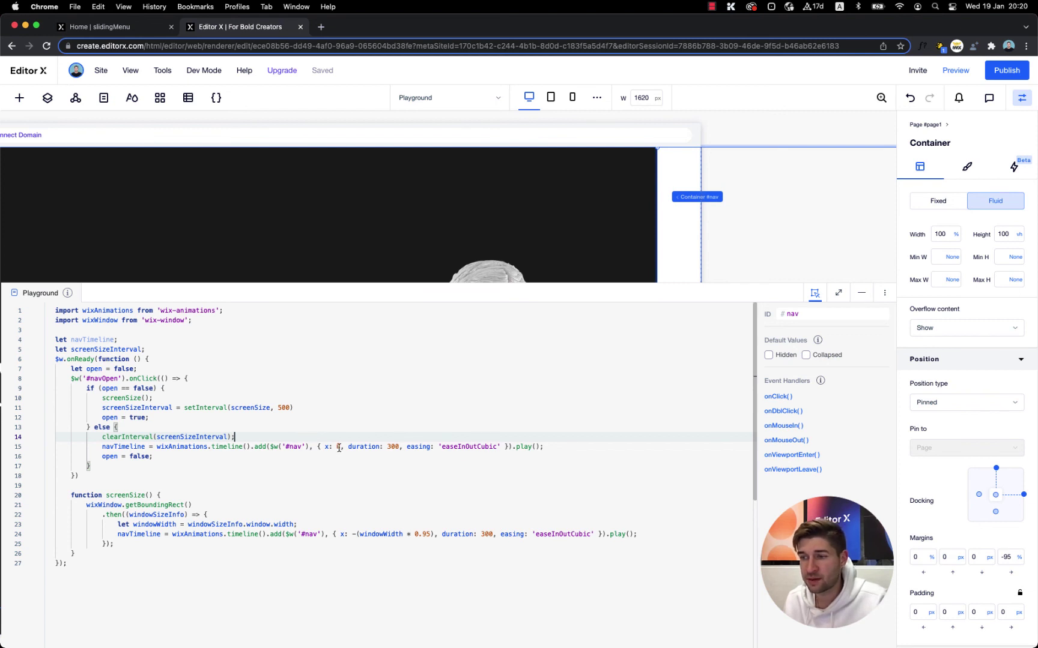
pyautogui.doubleClick(473, 447)
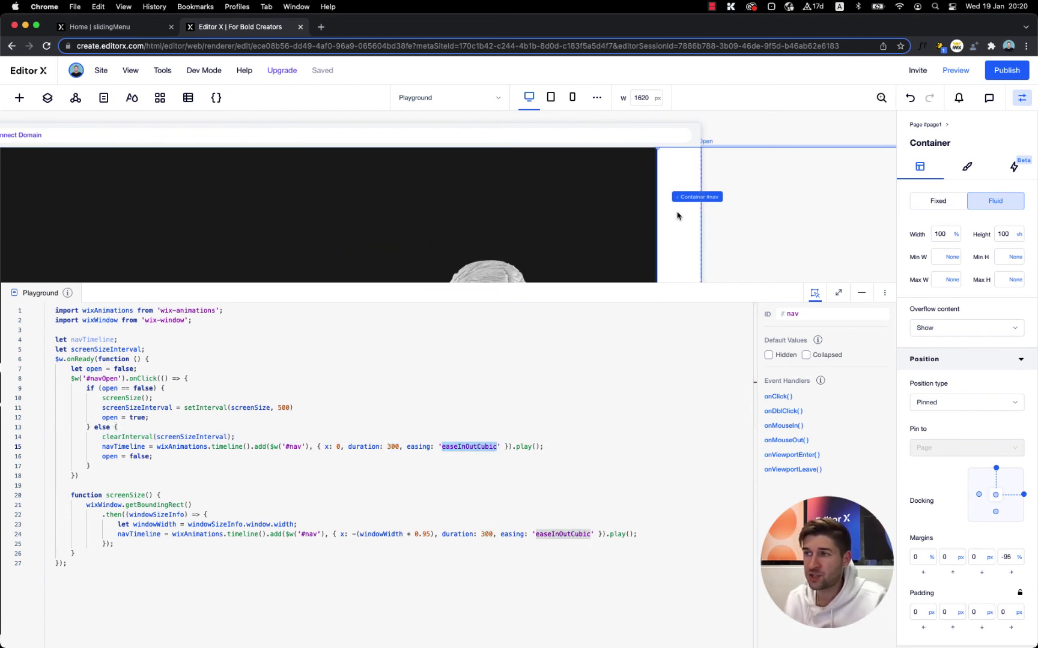
pyautogui.moveTo(686, 201)
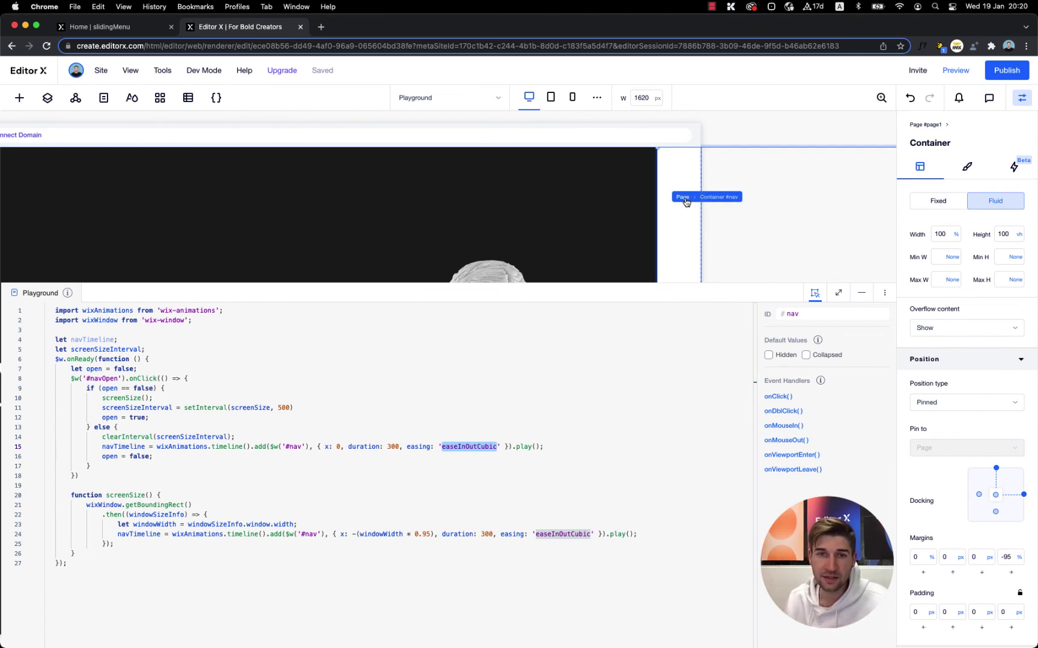
pyautogui.click(1006, 557)
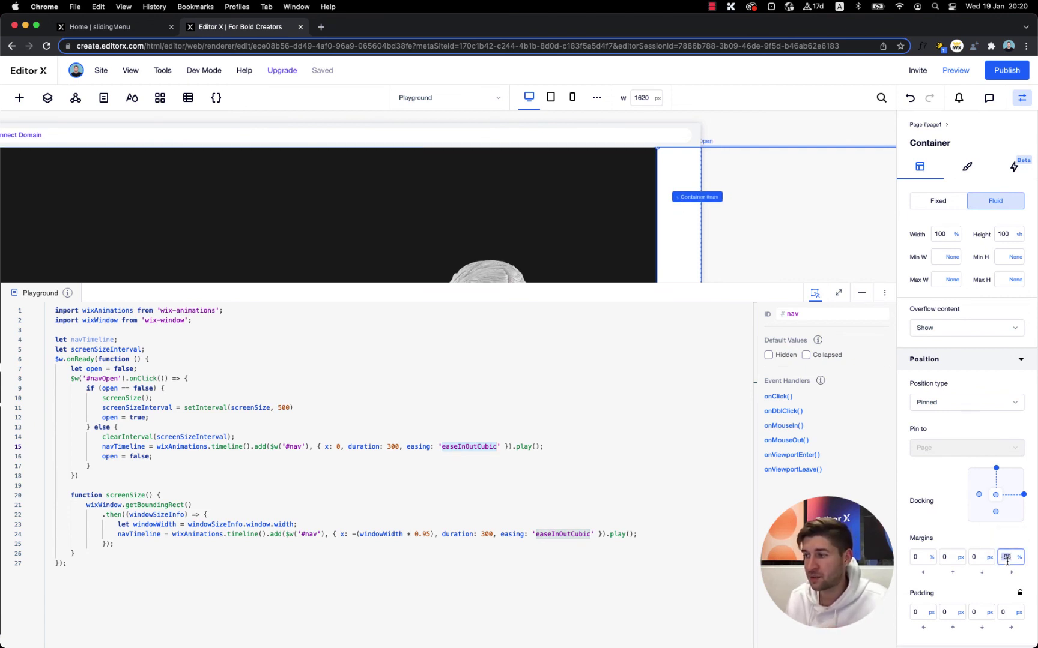
pyautogui.doubleClick(426, 534)
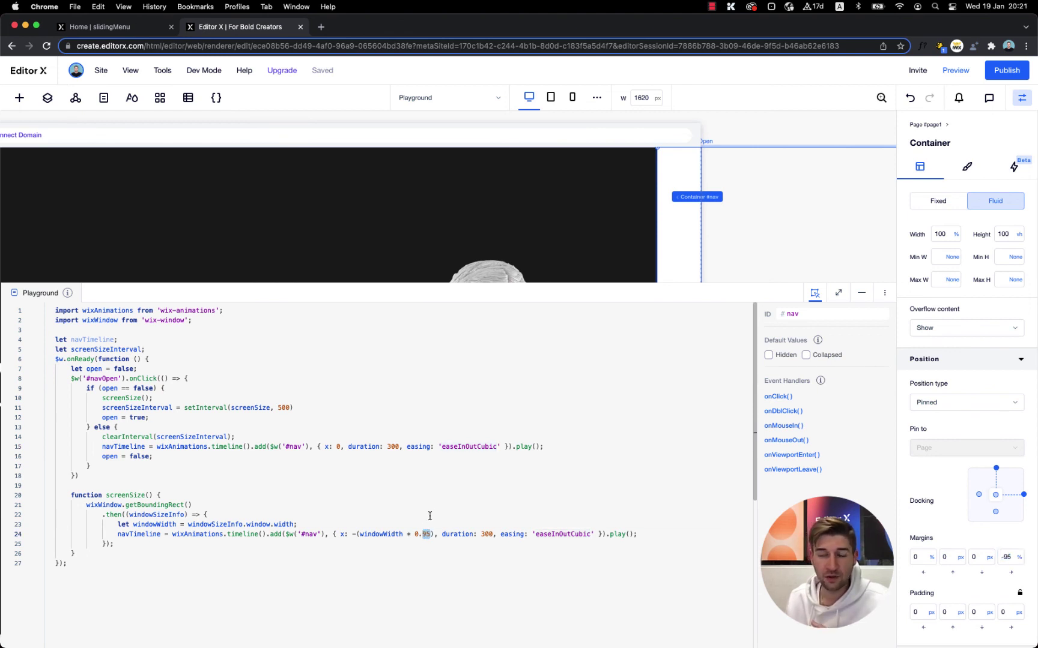